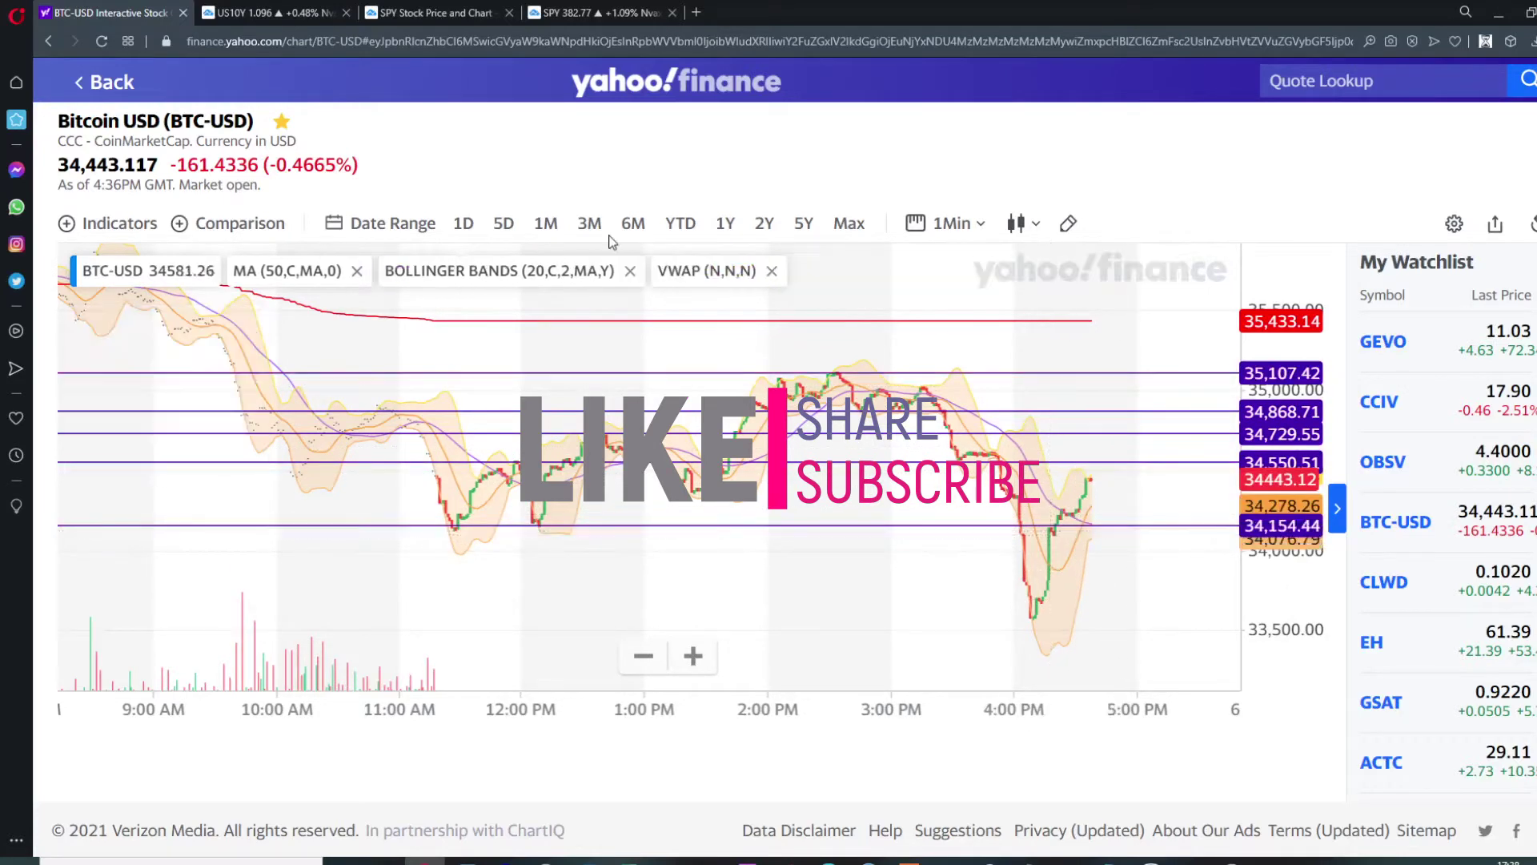
- With the Doodle drawing tool, sketch a small loop below the price curve near 12:20 PM and circle the drop near 11:15 AM
{"action": "left_click", "coordinate": [1070, 225]}
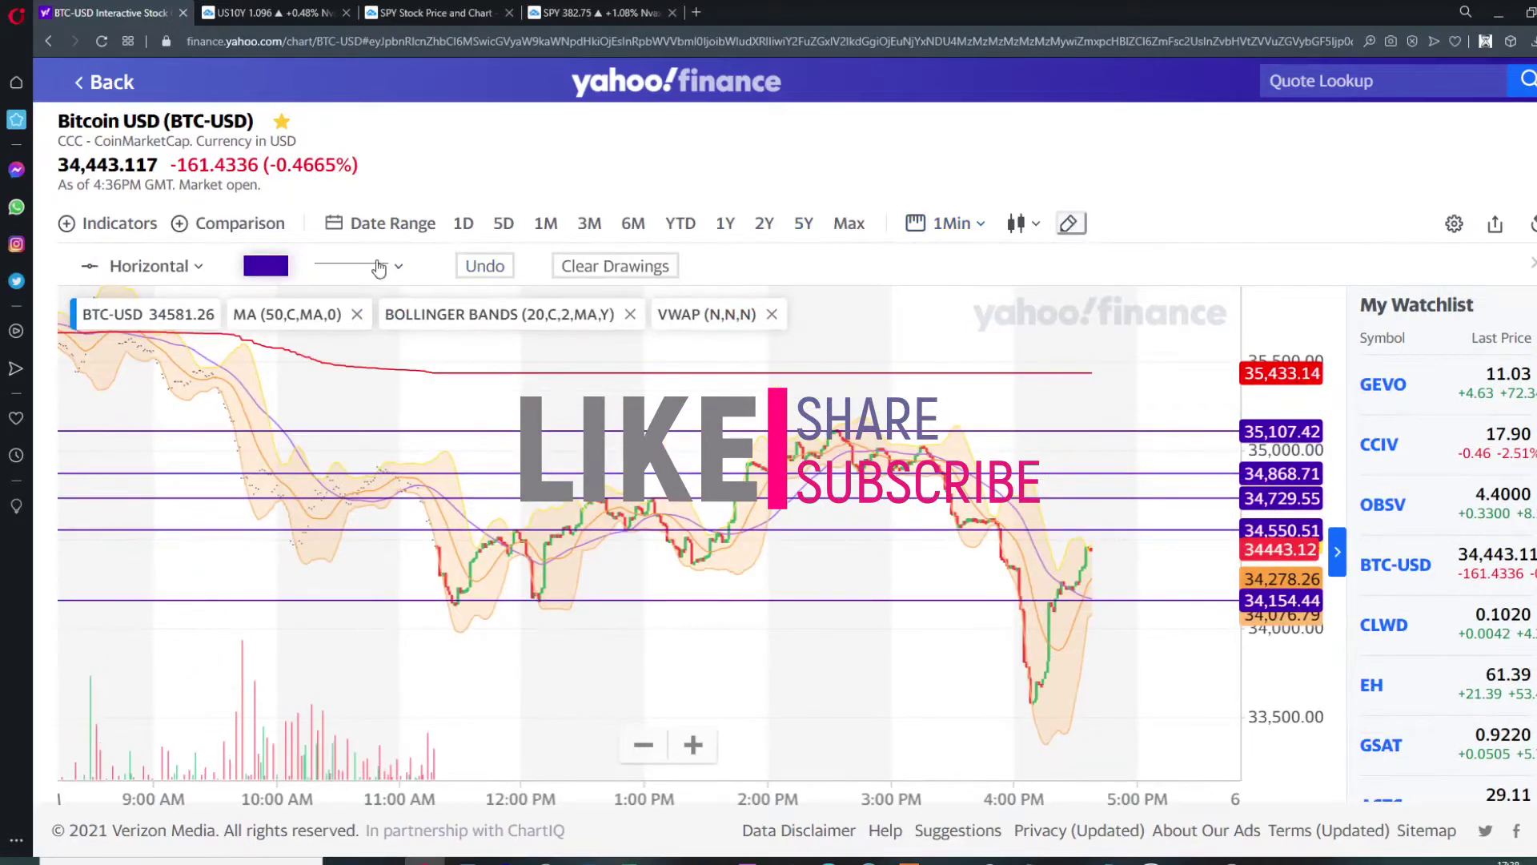
{"action": "left_click", "coordinate": [152, 266]}
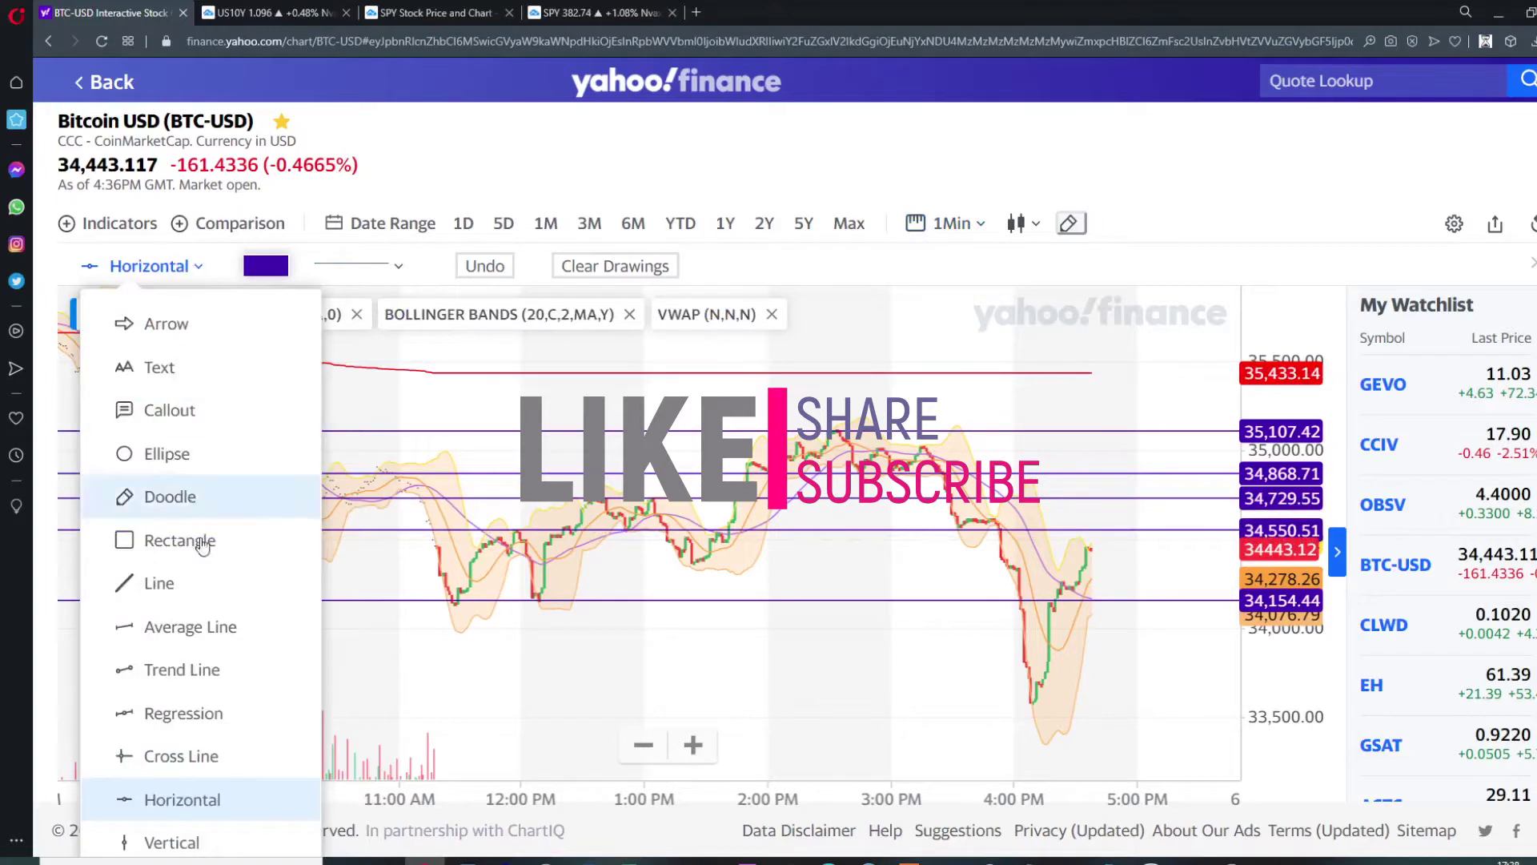
{"action": "left_click", "coordinate": [200, 503]}
{"action": "left_click", "coordinate": [390, 526]}
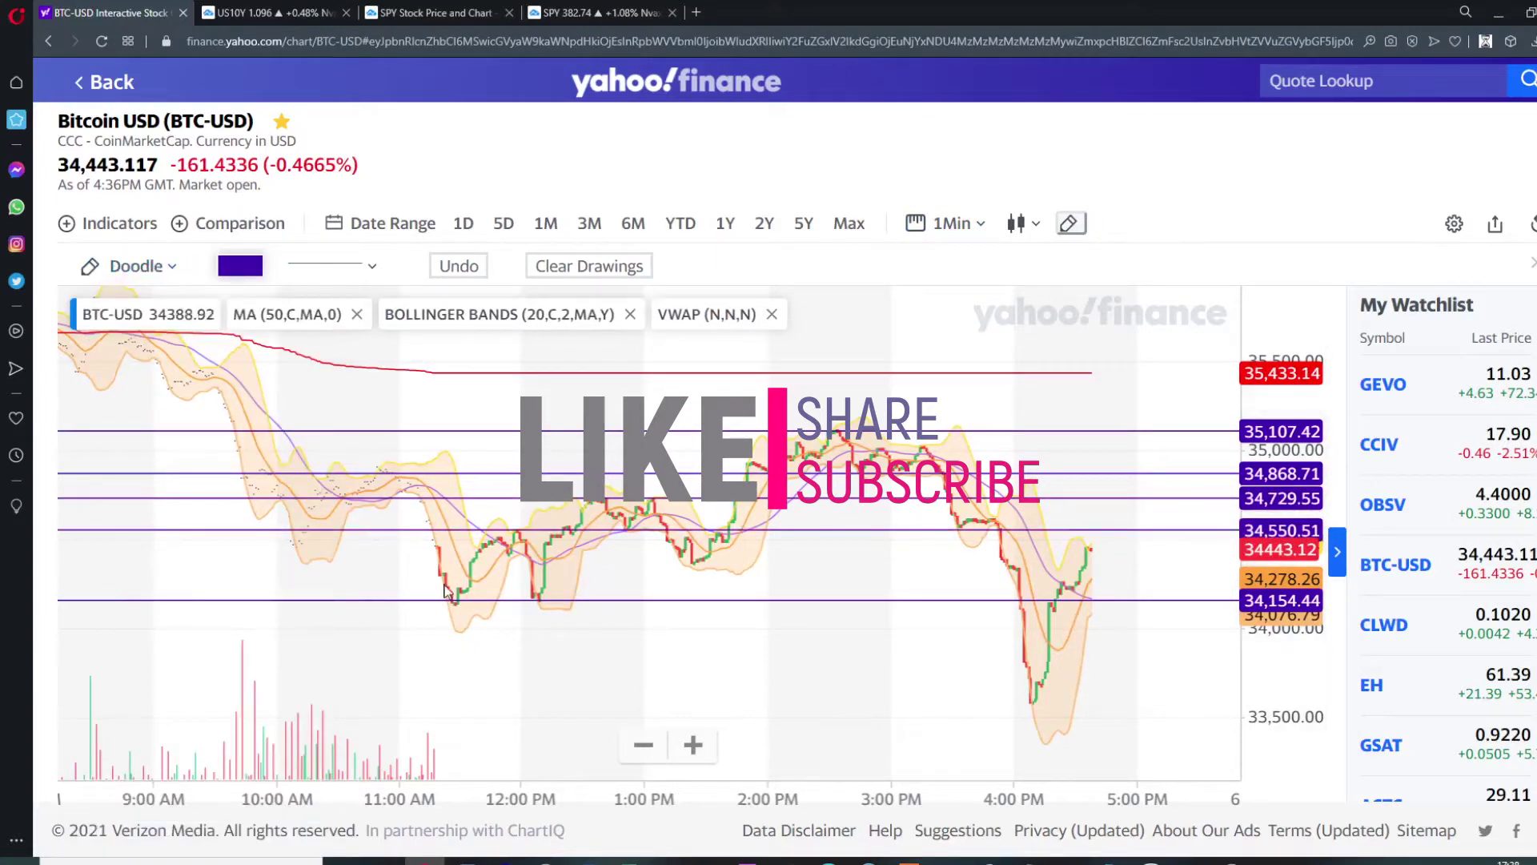
{"action": "left_click_drag", "start_coordinate": [569, 668], "coordinate": [566, 665]}
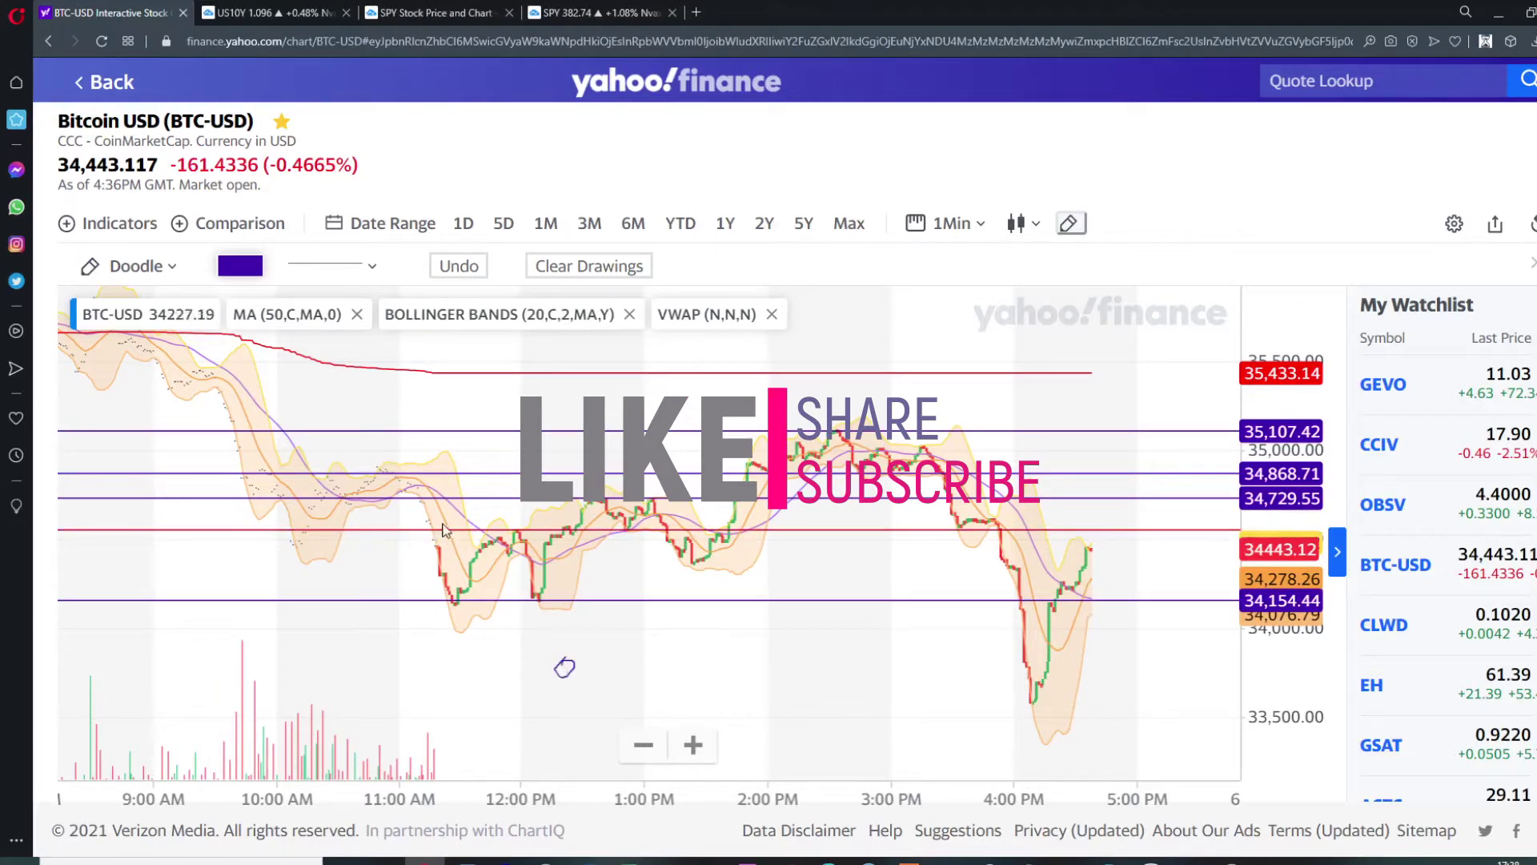
{"action": "mouse_move", "coordinate": [419, 549]}
{"action": "left_mouse_down"}
{"action": "mouse_move", "coordinate": [434, 538]}
{"action": "mouse_move", "coordinate": [438, 563]}
{"action": "mouse_move", "coordinate": [437, 548]}
{"action": "left_mouse_up"}
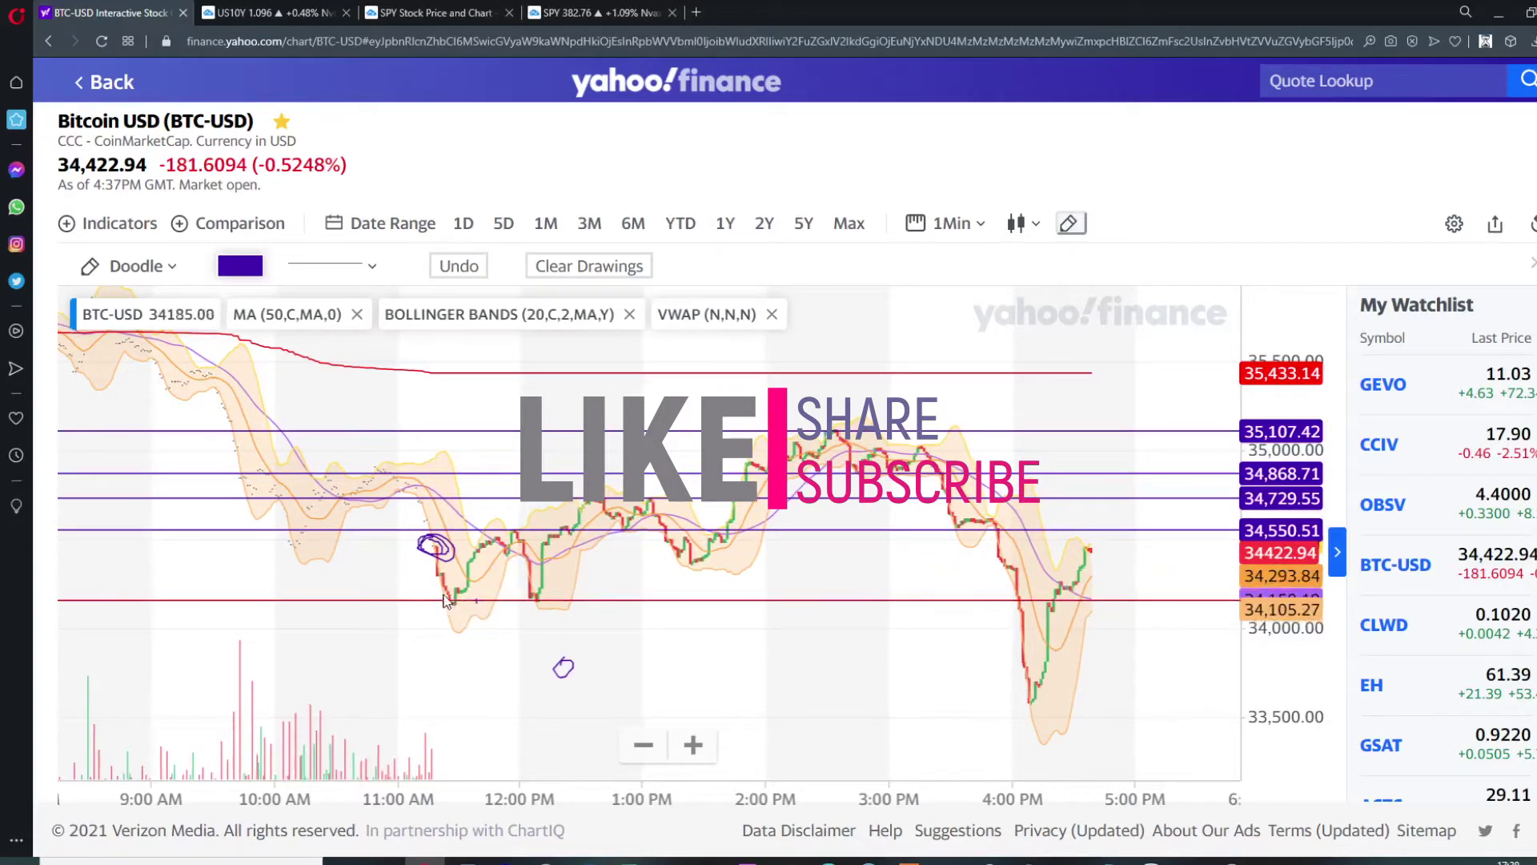
- Circle the 11:30 AM low, trace the double bottom up to 12:15 PM, box both lows and sketch an upward stroke beside them
{"action": "mouse_move", "coordinate": [442, 600]}
{"action": "left_mouse_down"}
{"action": "mouse_move", "coordinate": [468, 612]}
{"action": "mouse_move", "coordinate": [446, 604]}
{"action": "mouse_move", "coordinate": [463, 596]}
{"action": "left_mouse_up"}
{"action": "mouse_move", "coordinate": [455, 599]}
{"action": "left_mouse_down"}
{"action": "mouse_move", "coordinate": [520, 547]}
{"action": "mouse_move", "coordinate": [532, 595]}
{"action": "mouse_move", "coordinate": [552, 605]}
{"action": "mouse_move", "coordinate": [538, 567]}
{"action": "left_mouse_up"}
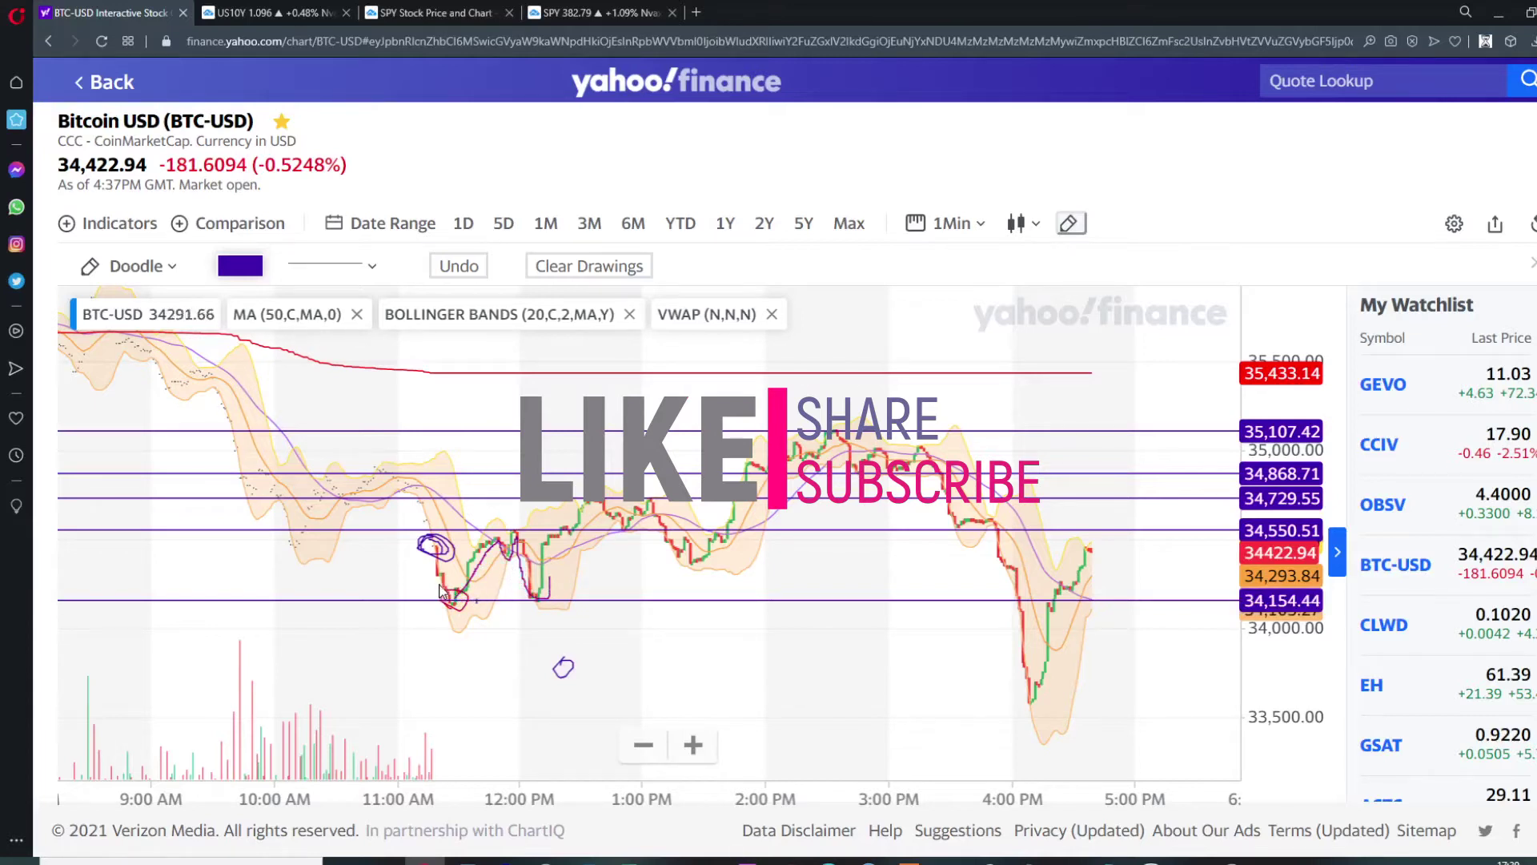
{"action": "mouse_move", "coordinate": [413, 570]}
{"action": "left_mouse_down"}
{"action": "mouse_move", "coordinate": [600, 613]}
{"action": "mouse_move", "coordinate": [436, 560]}
{"action": "mouse_move", "coordinate": [415, 580]}
{"action": "left_mouse_up"}
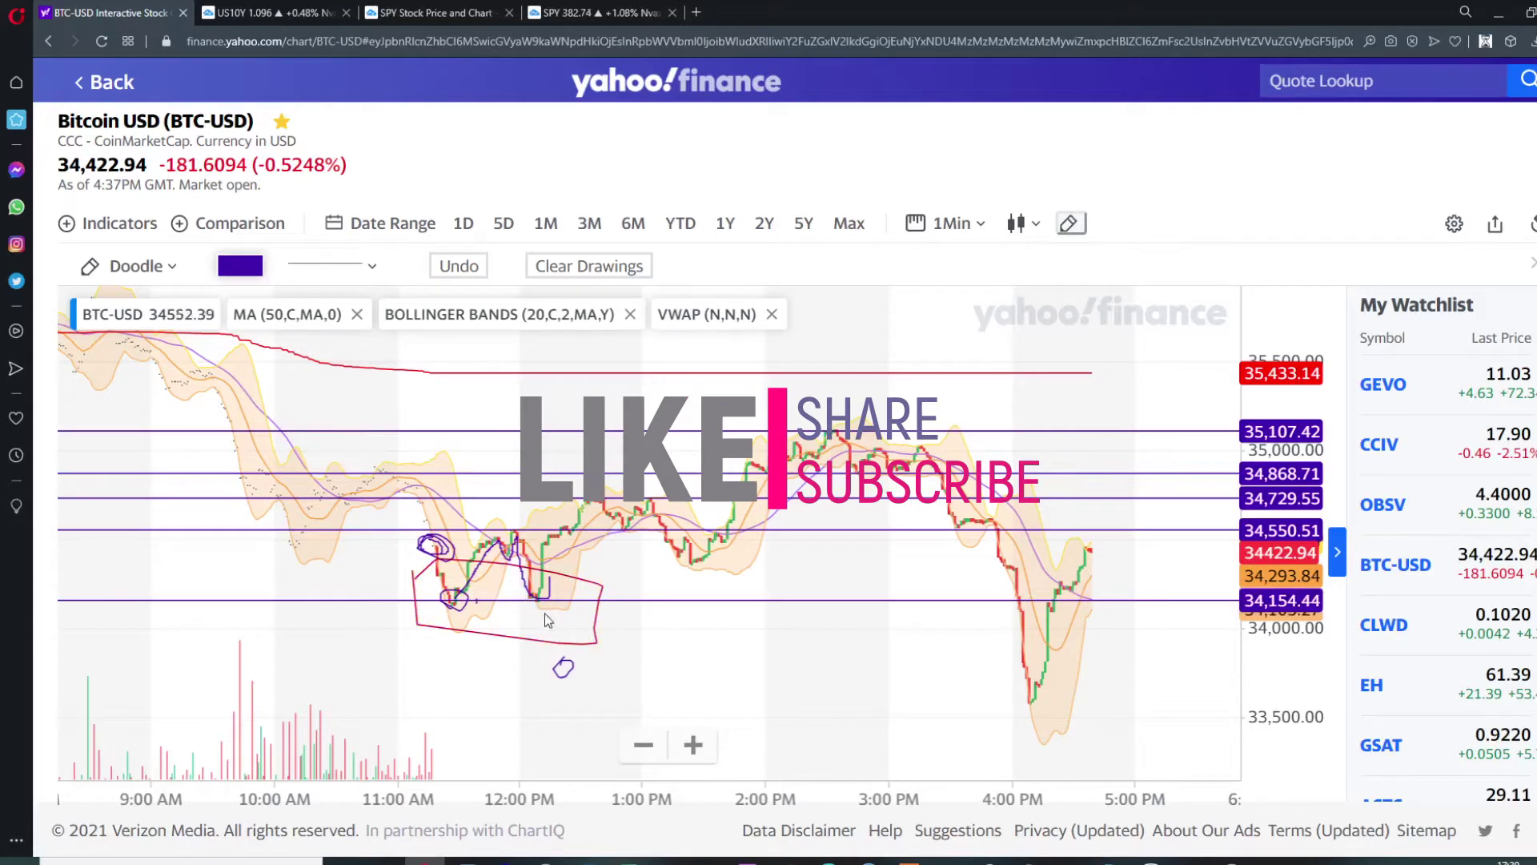
{"action": "left_click_drag", "start_coordinate": [565, 591], "coordinate": [565, 552]}
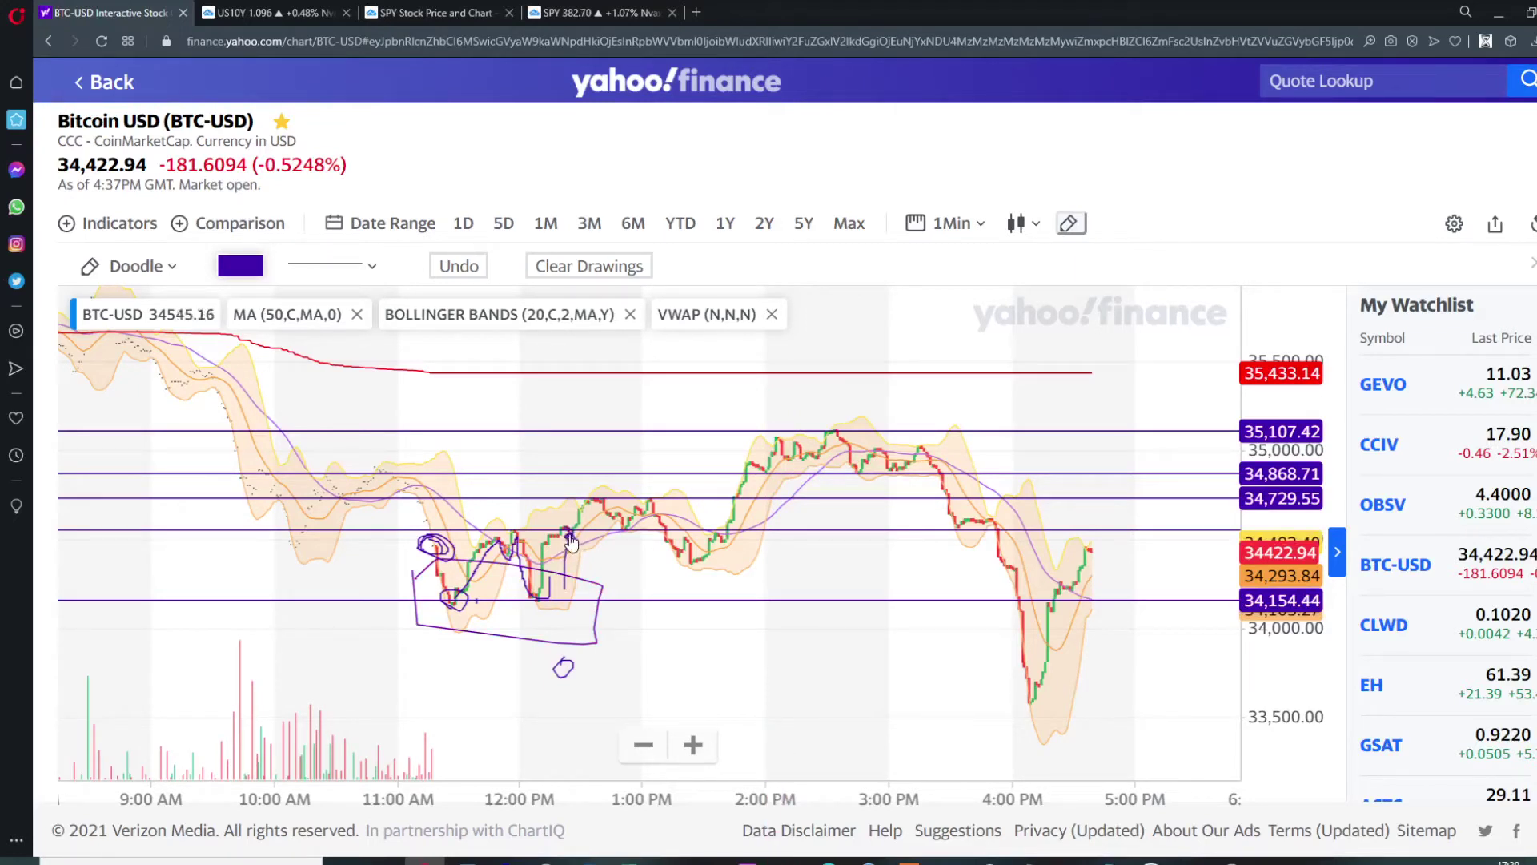
- Mark the breakout at the 34,550.51 line, box the double top around 1:00 PM, circle the noon peak and sketch a loop above the box
{"action": "left_click_drag", "start_coordinate": [572, 536], "coordinate": [578, 525]}
{"action": "mouse_move", "coordinate": [573, 477]}
{"action": "left_mouse_down"}
{"action": "mouse_move", "coordinate": [578, 521]}
{"action": "mouse_move", "coordinate": [625, 530]}
{"action": "mouse_move", "coordinate": [671, 490]}
{"action": "mouse_move", "coordinate": [578, 488]}
{"action": "left_mouse_up"}
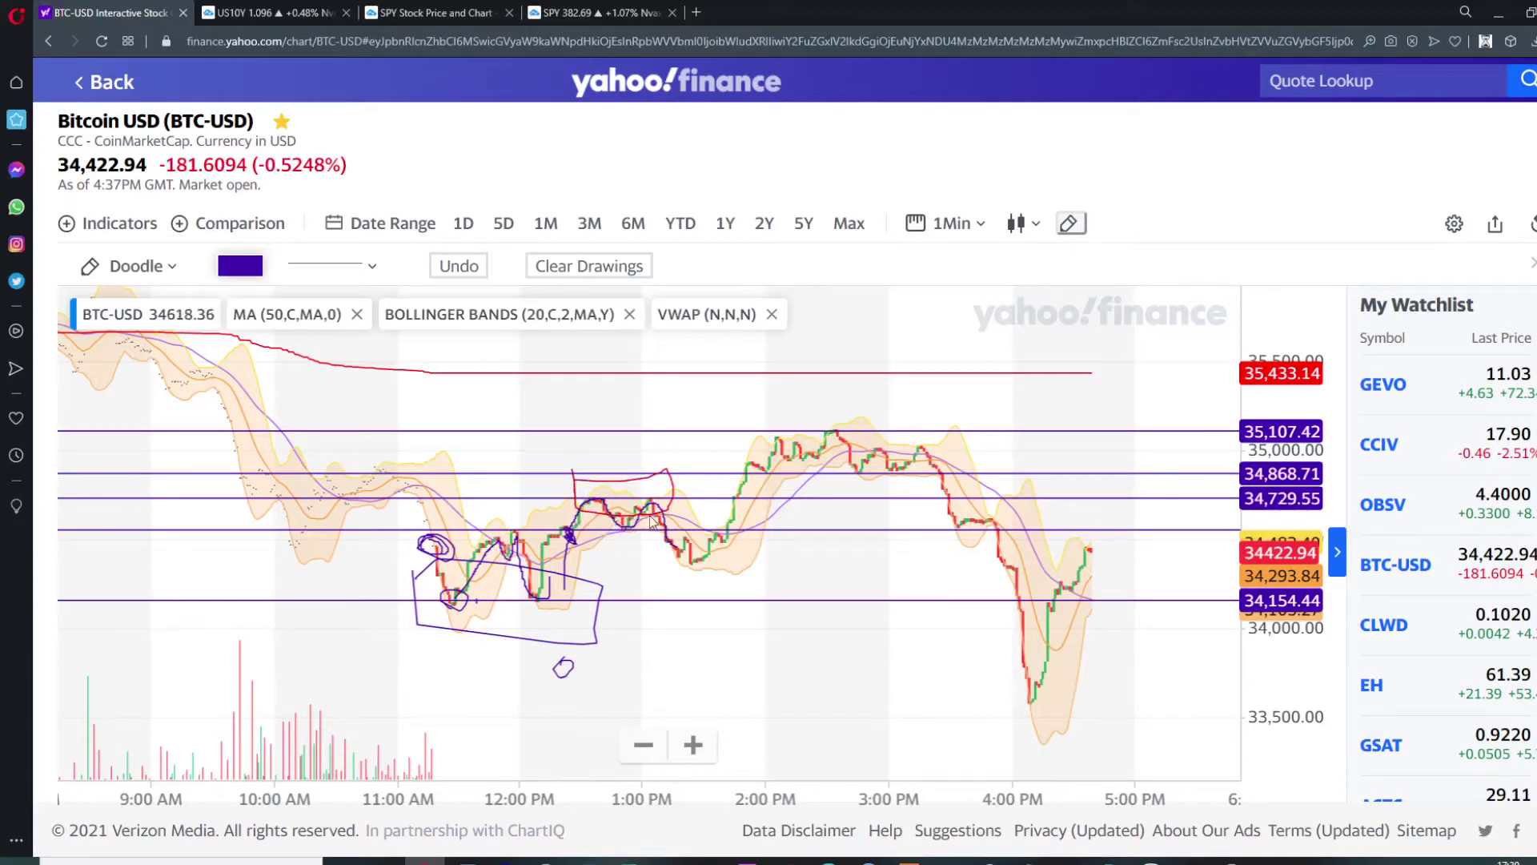
{"action": "left_click_drag", "start_coordinate": [517, 526], "coordinate": [515, 530]}
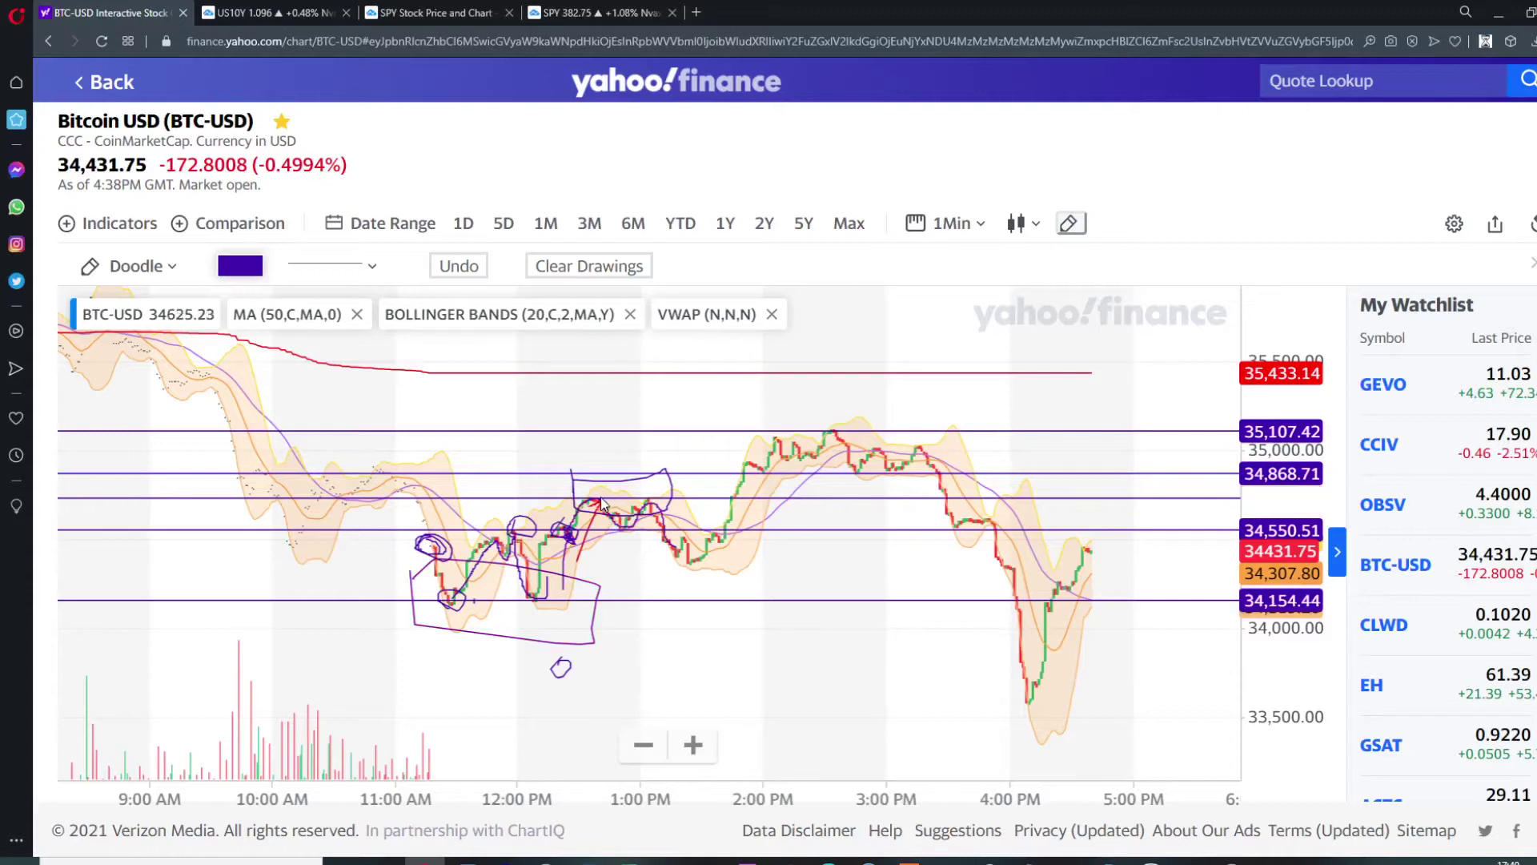
{"action": "mouse_move", "coordinate": [612, 504]}
{"action": "left_mouse_down"}
{"action": "mouse_move", "coordinate": [573, 472]}
{"action": "mouse_move", "coordinate": [615, 510]}
{"action": "left_mouse_up"}
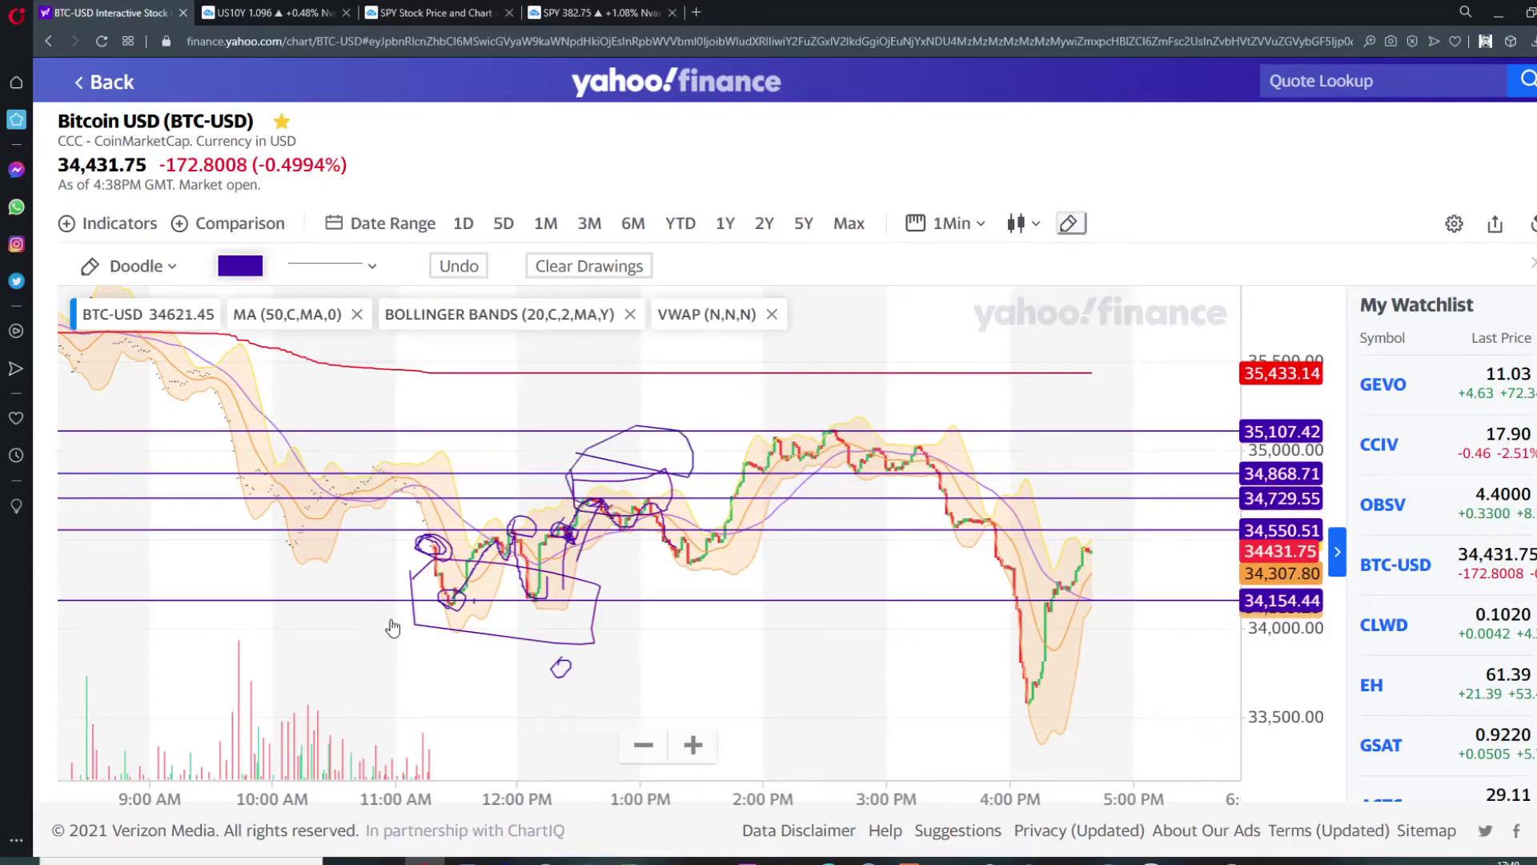
- Sketch a rising support arrow under the lows from 11 AM to 3 PM, then circle the 2:30 PM peak and the VWAP line's end
{"action": "mouse_move", "coordinate": [363, 619]}
{"action": "left_mouse_down"}
{"action": "mouse_move", "coordinate": [897, 498]}
{"action": "mouse_move", "coordinate": [890, 524]}
{"action": "mouse_move", "coordinate": [873, 517]}
{"action": "mouse_move", "coordinate": [915, 501]}
{"action": "left_mouse_up"}
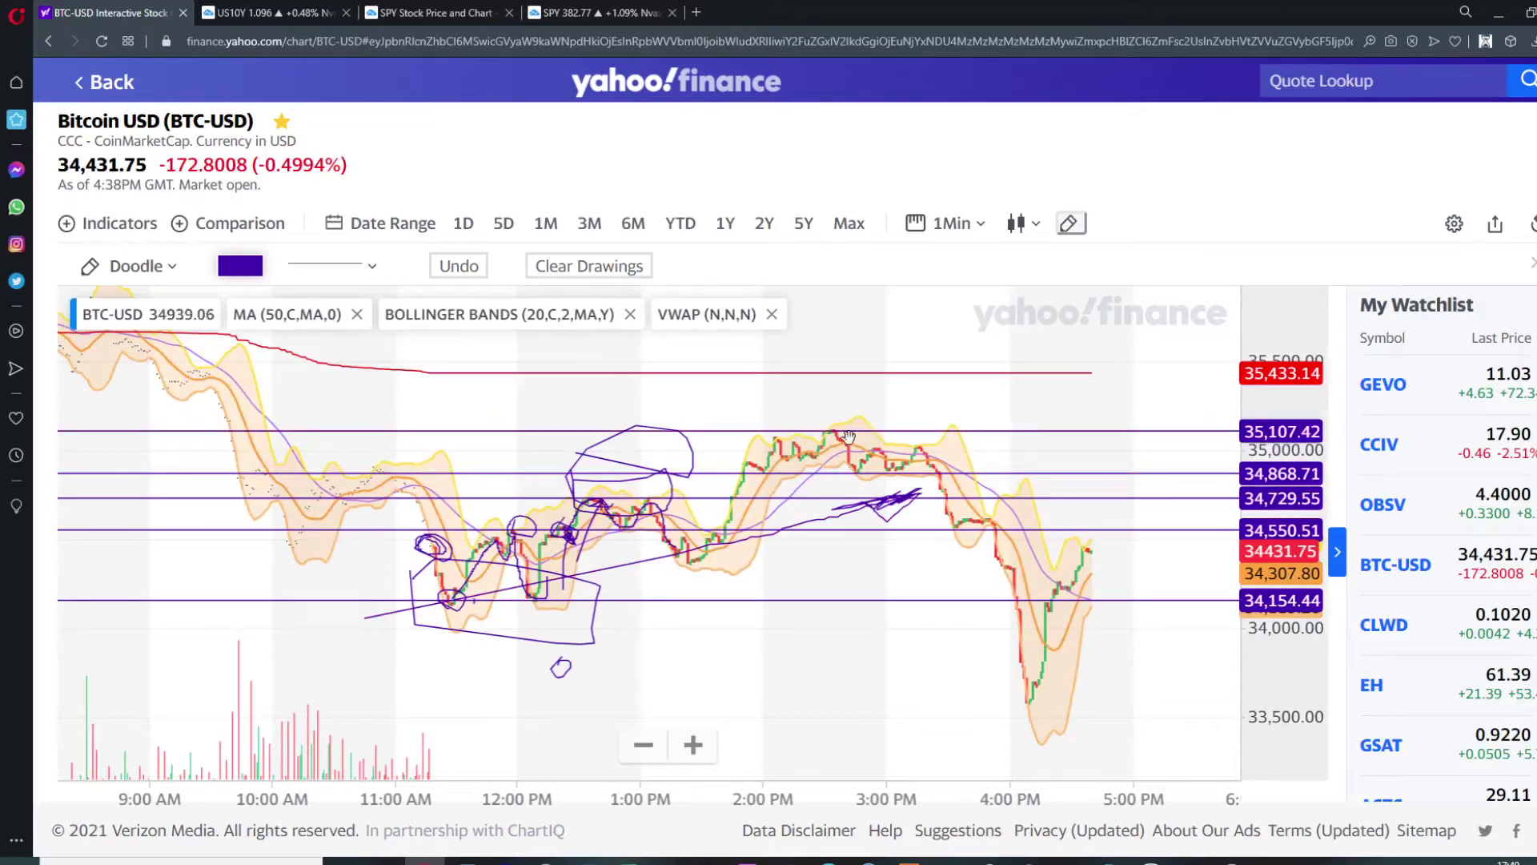
{"action": "mouse_move", "coordinate": [813, 410]}
{"action": "left_mouse_down"}
{"action": "mouse_move", "coordinate": [877, 448]}
{"action": "mouse_move", "coordinate": [857, 414]}
{"action": "mouse_move", "coordinate": [808, 437]}
{"action": "left_mouse_up"}
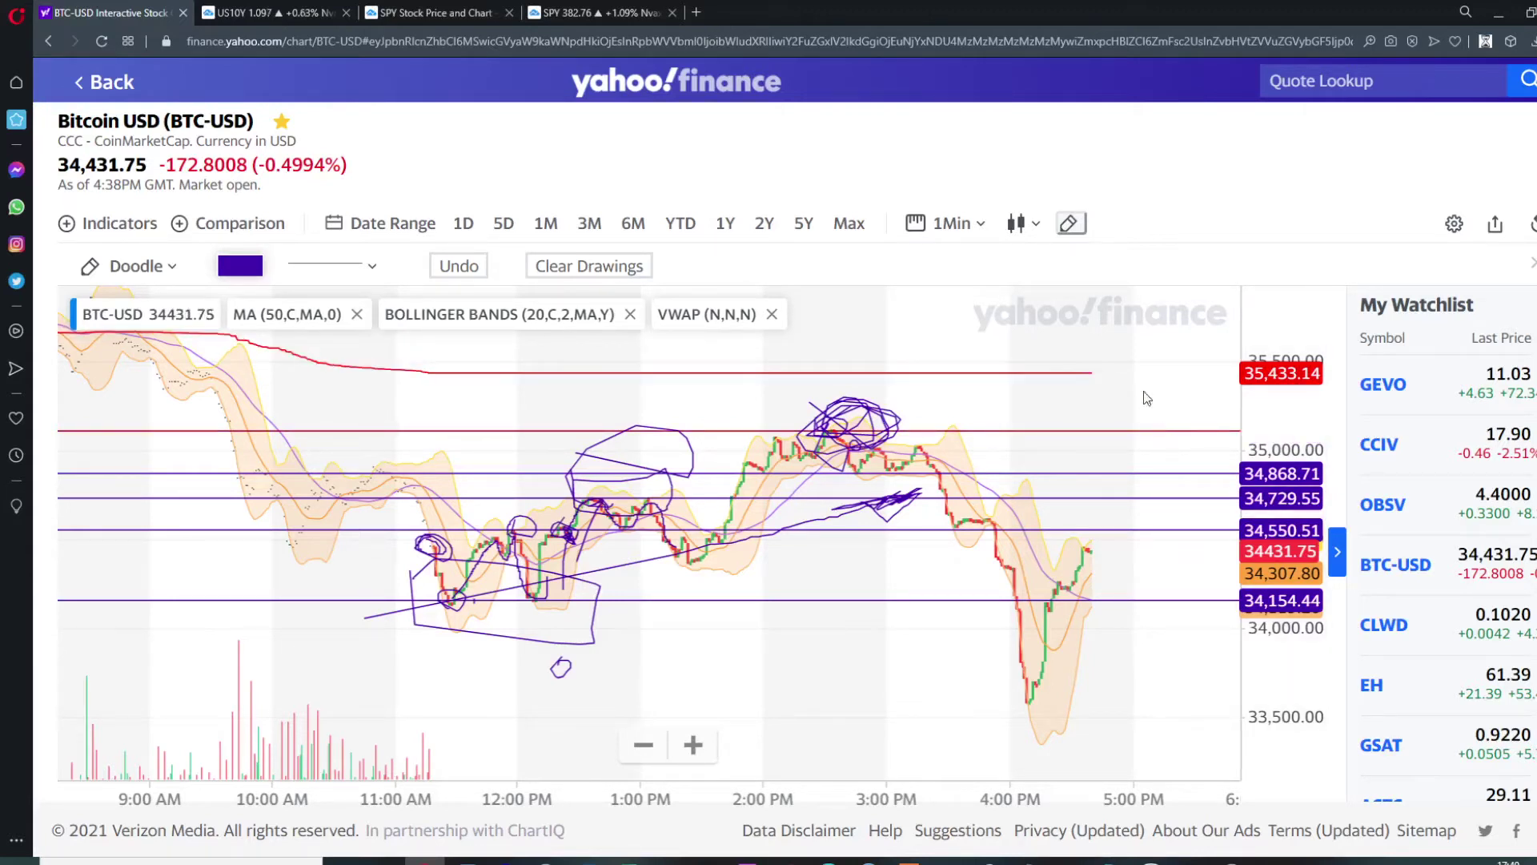
{"action": "mouse_move", "coordinate": [1048, 362]}
{"action": "left_mouse_down"}
{"action": "mouse_move", "coordinate": [1129, 357]}
{"action": "mouse_move", "coordinate": [1136, 385]}
{"action": "mouse_move", "coordinate": [1115, 351]}
{"action": "left_mouse_up"}
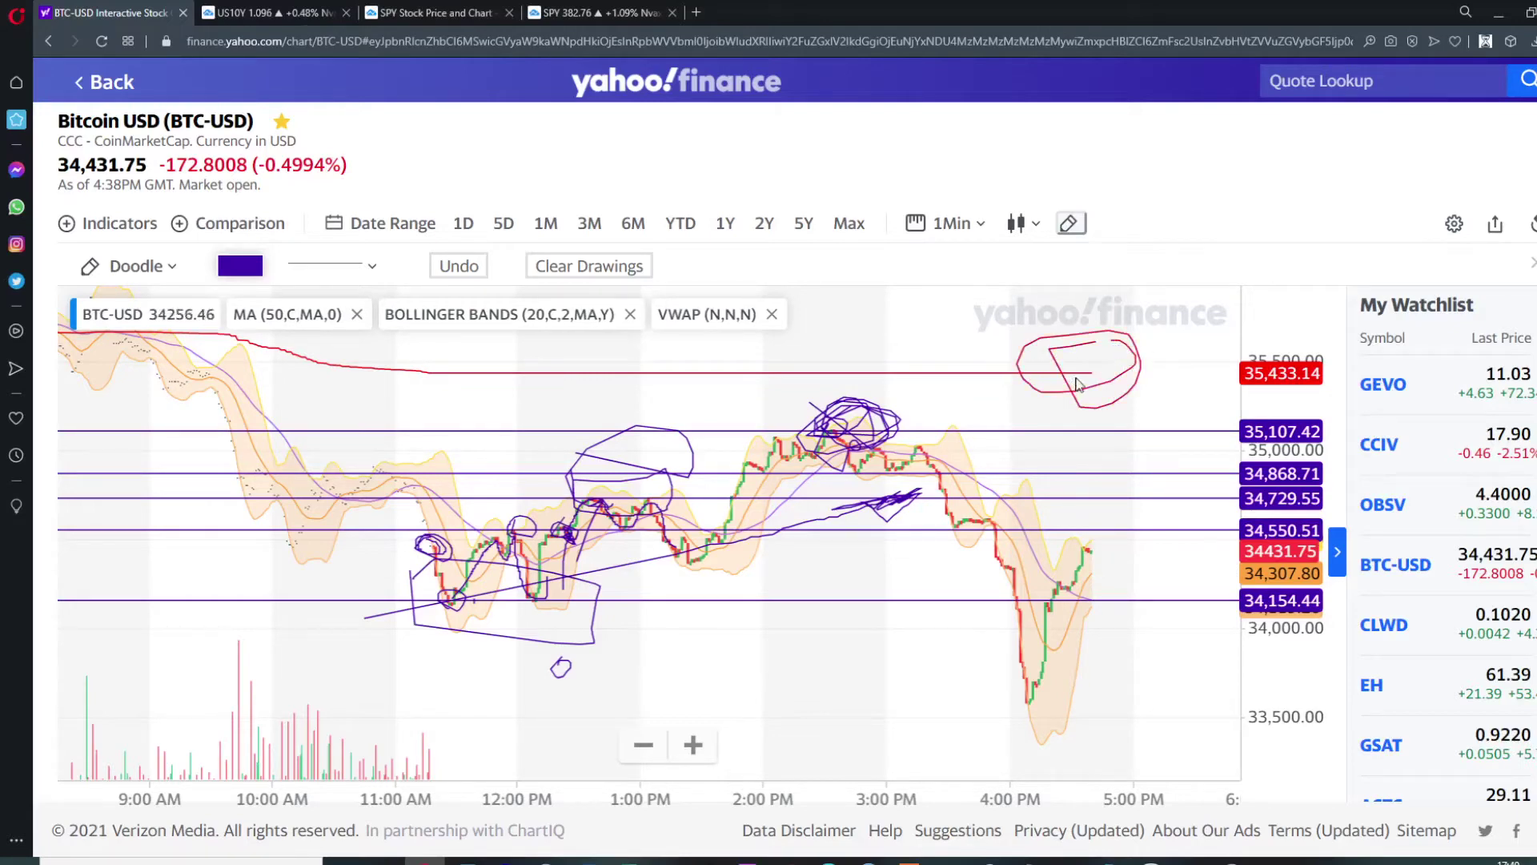
- Sketch the price fall from 3:30 PM to the 4:10 PM low, then an arrow from that low up past the 35,107.42 line
{"action": "scroll", "coordinate": [1139, 435], "scroll_direction": "down", "scroll_amount": 5}
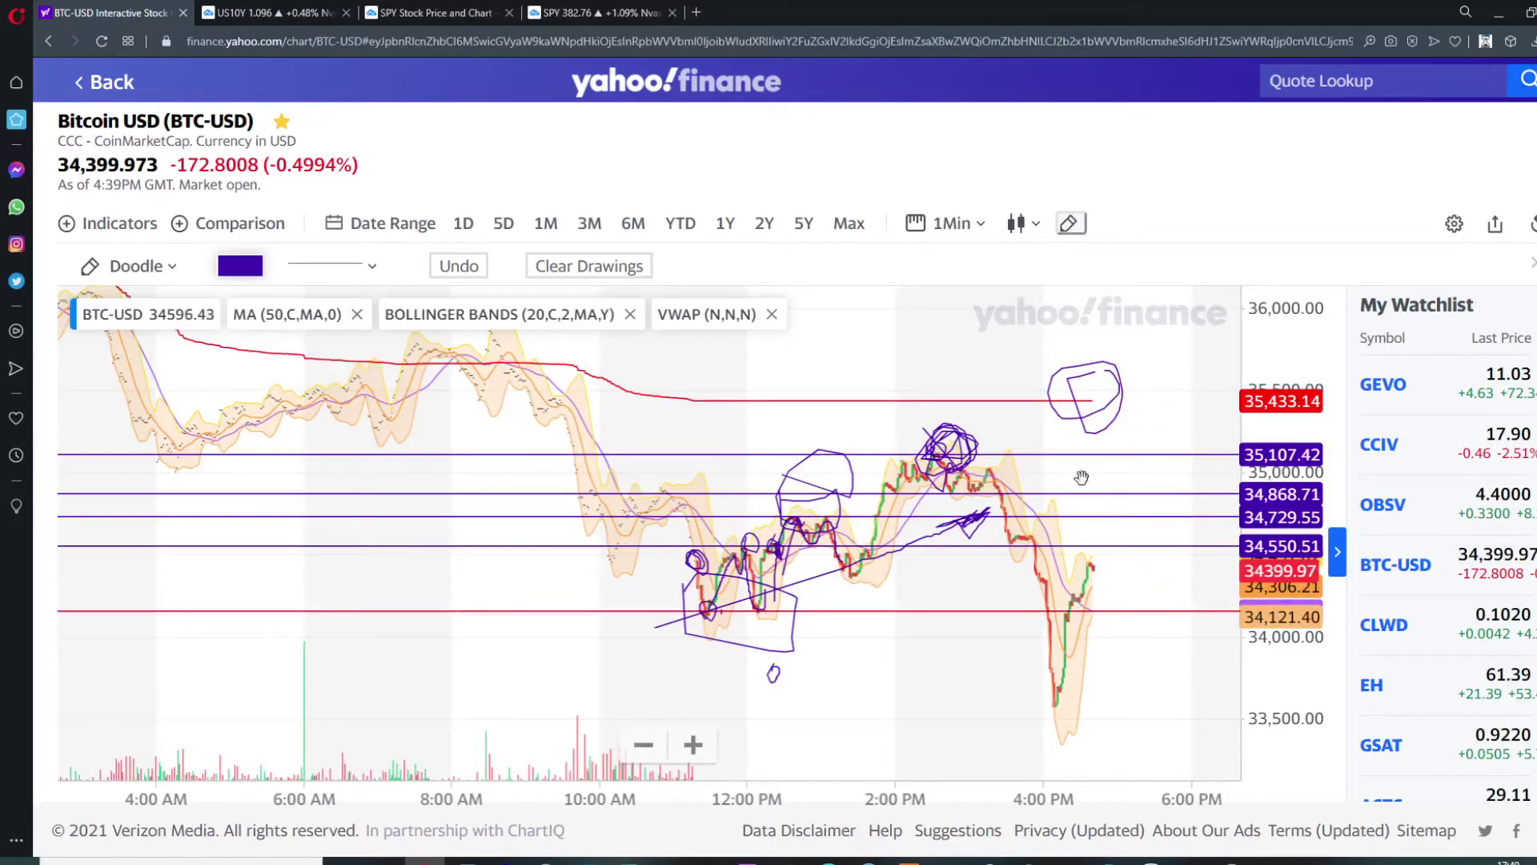
{"action": "mouse_move", "coordinate": [998, 458]}
{"action": "left_mouse_down"}
{"action": "mouse_move", "coordinate": [1017, 681]}
{"action": "mouse_move", "coordinate": [1056, 747]}
{"action": "left_mouse_up"}
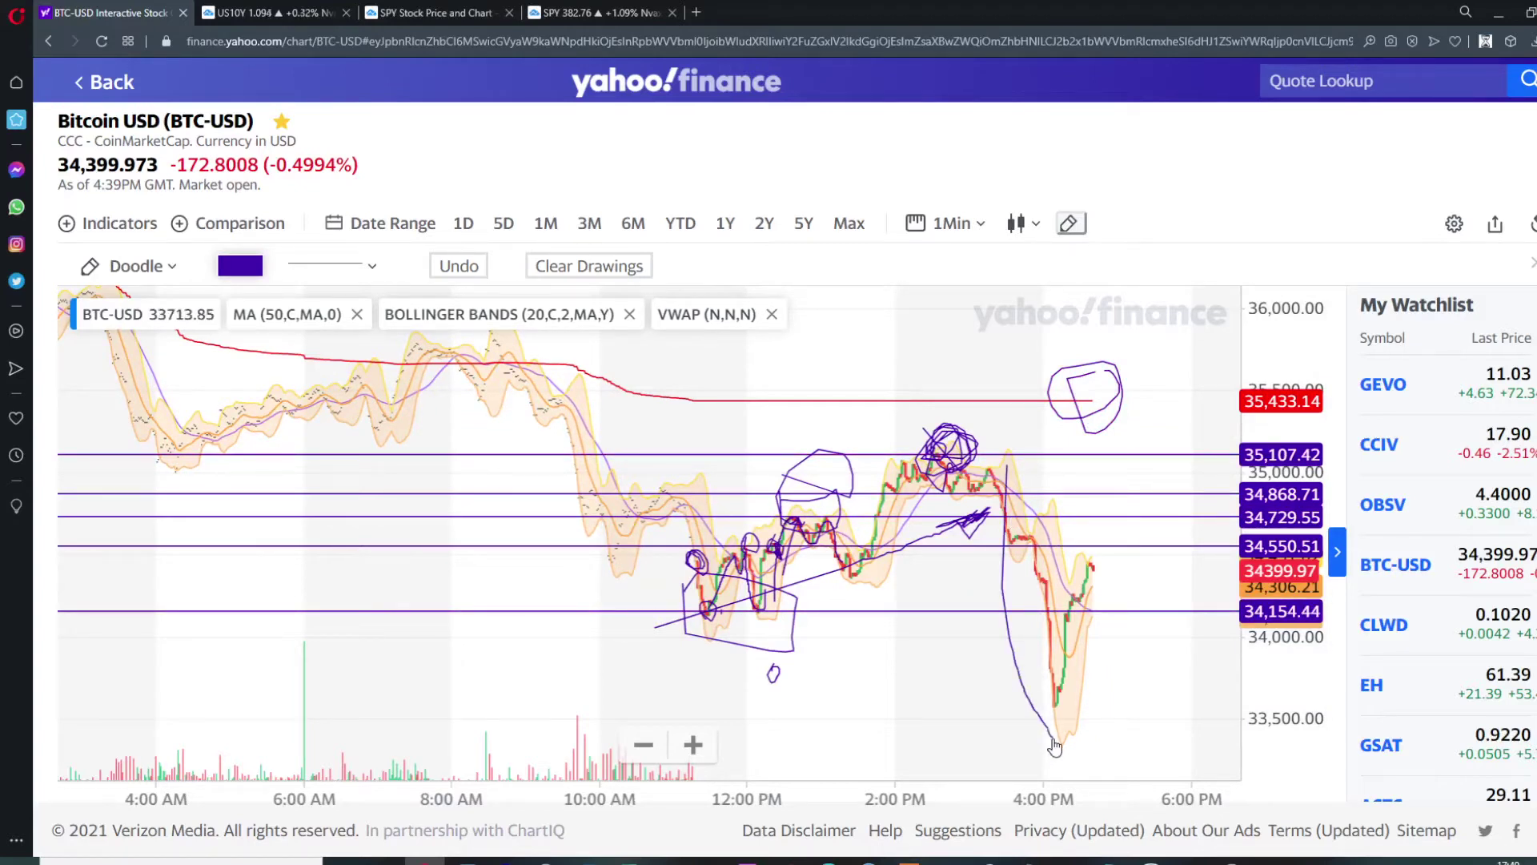
{"action": "mouse_move", "coordinate": [1027, 703]}
{"action": "left_mouse_down"}
{"action": "mouse_move", "coordinate": [1229, 703]}
{"action": "mouse_move", "coordinate": [1209, 416]}
{"action": "mouse_move", "coordinate": [1220, 448]}
{"action": "left_mouse_up"}
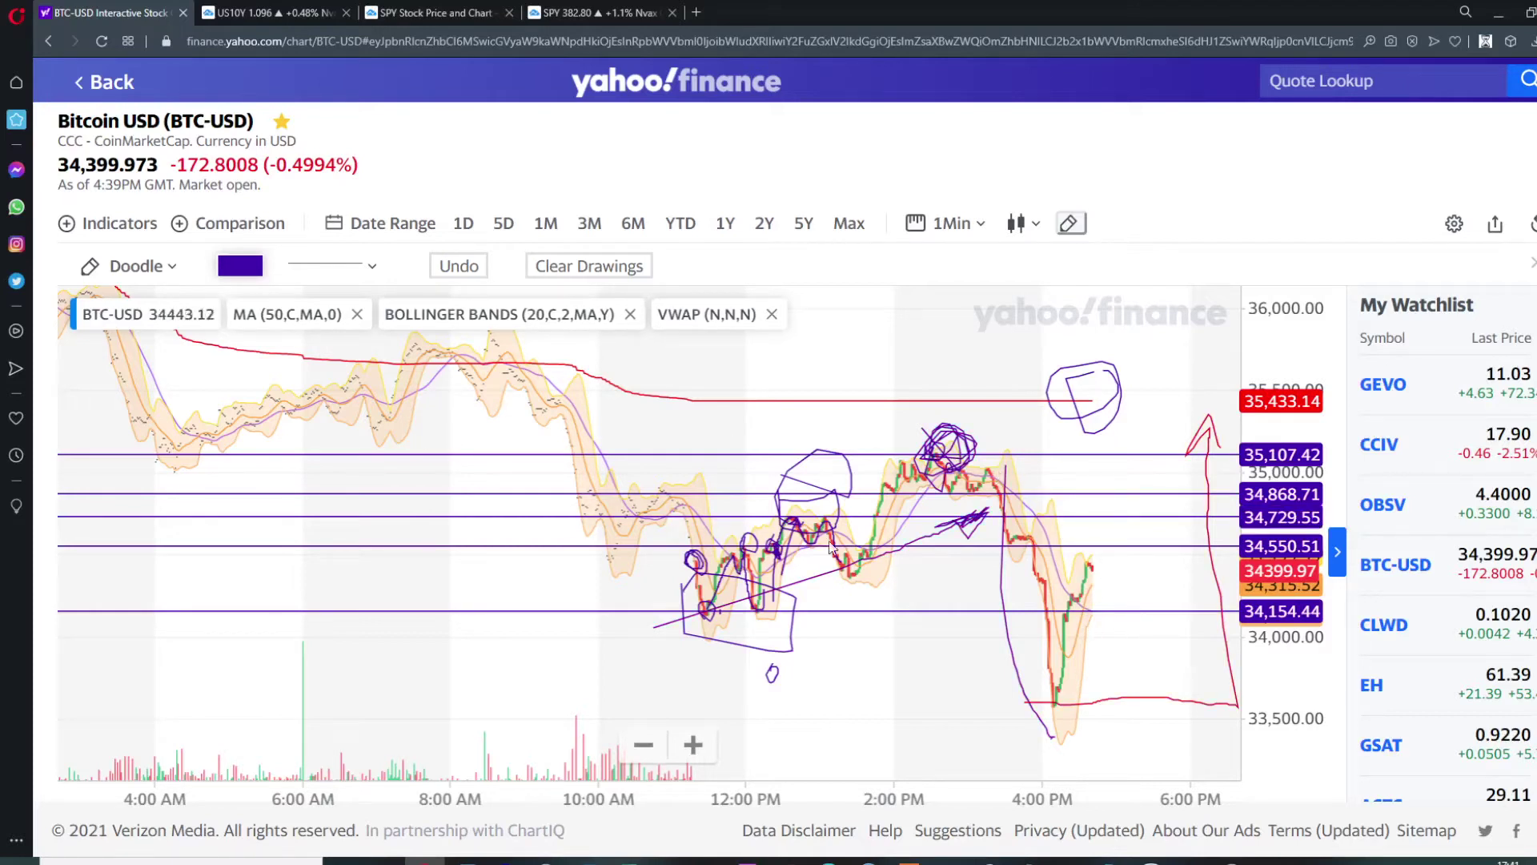
- Add horizontal lines at about 34,448 and 34,202 on the Bitcoin chart
{"action": "left_click", "coordinate": [171, 267]}
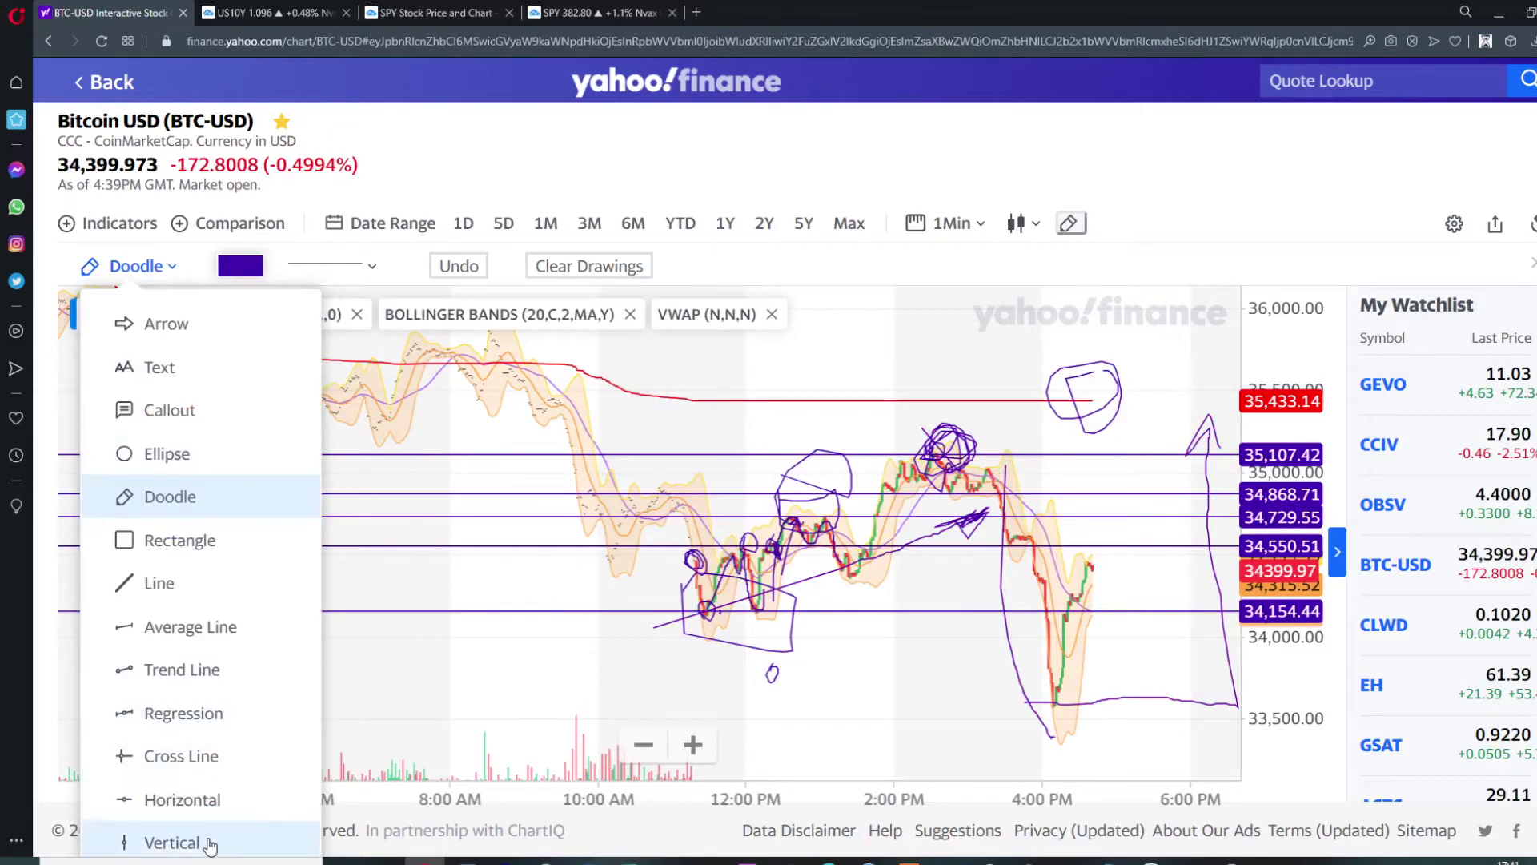
{"action": "left_click", "coordinate": [183, 799]}
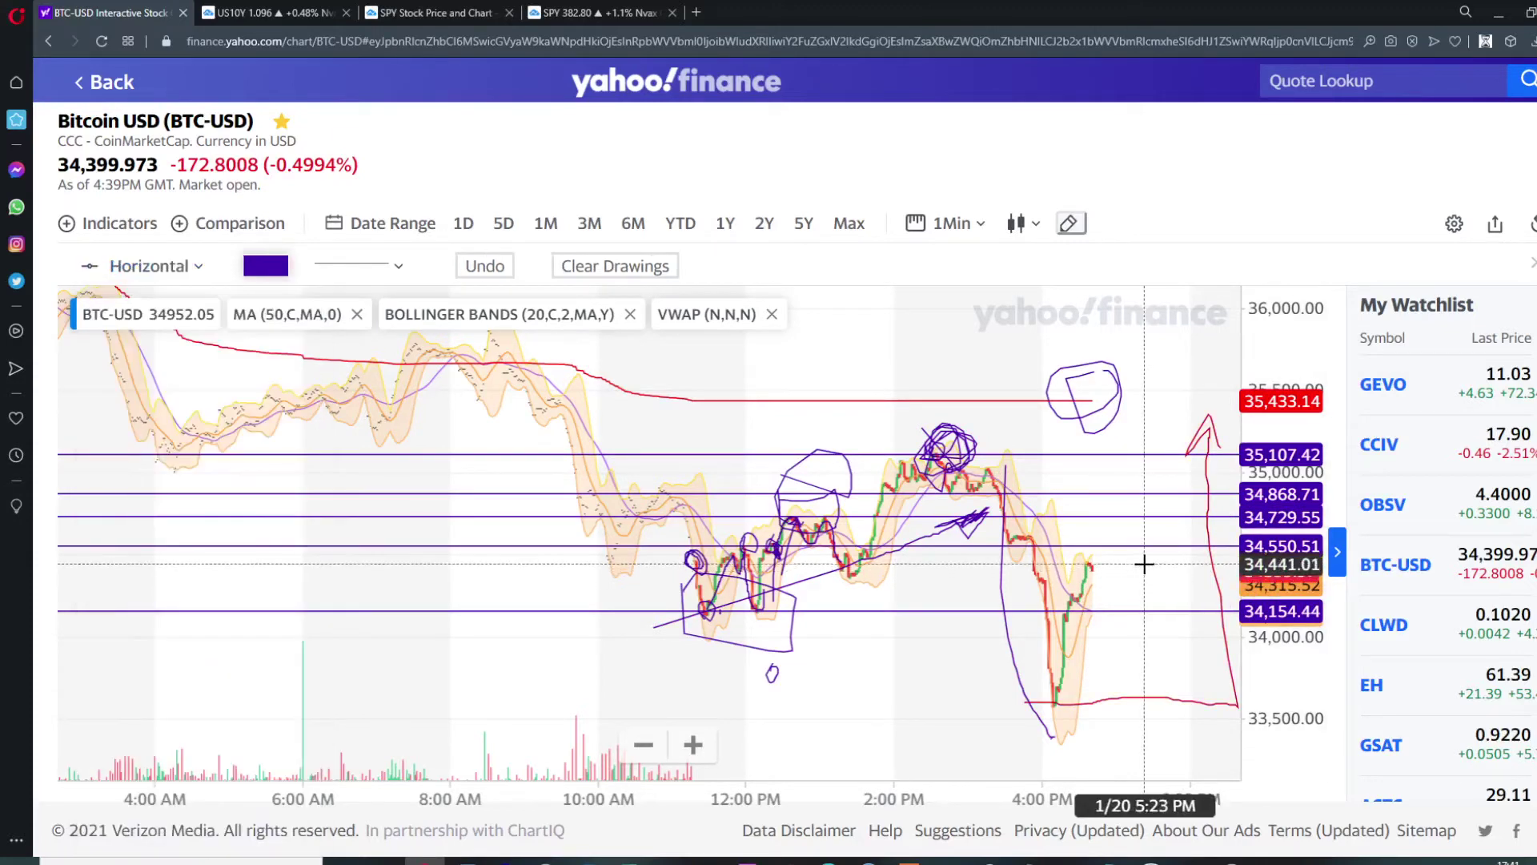
{"action": "scroll", "coordinate": [1140, 570], "scroll_direction": "up", "scroll_amount": 5}
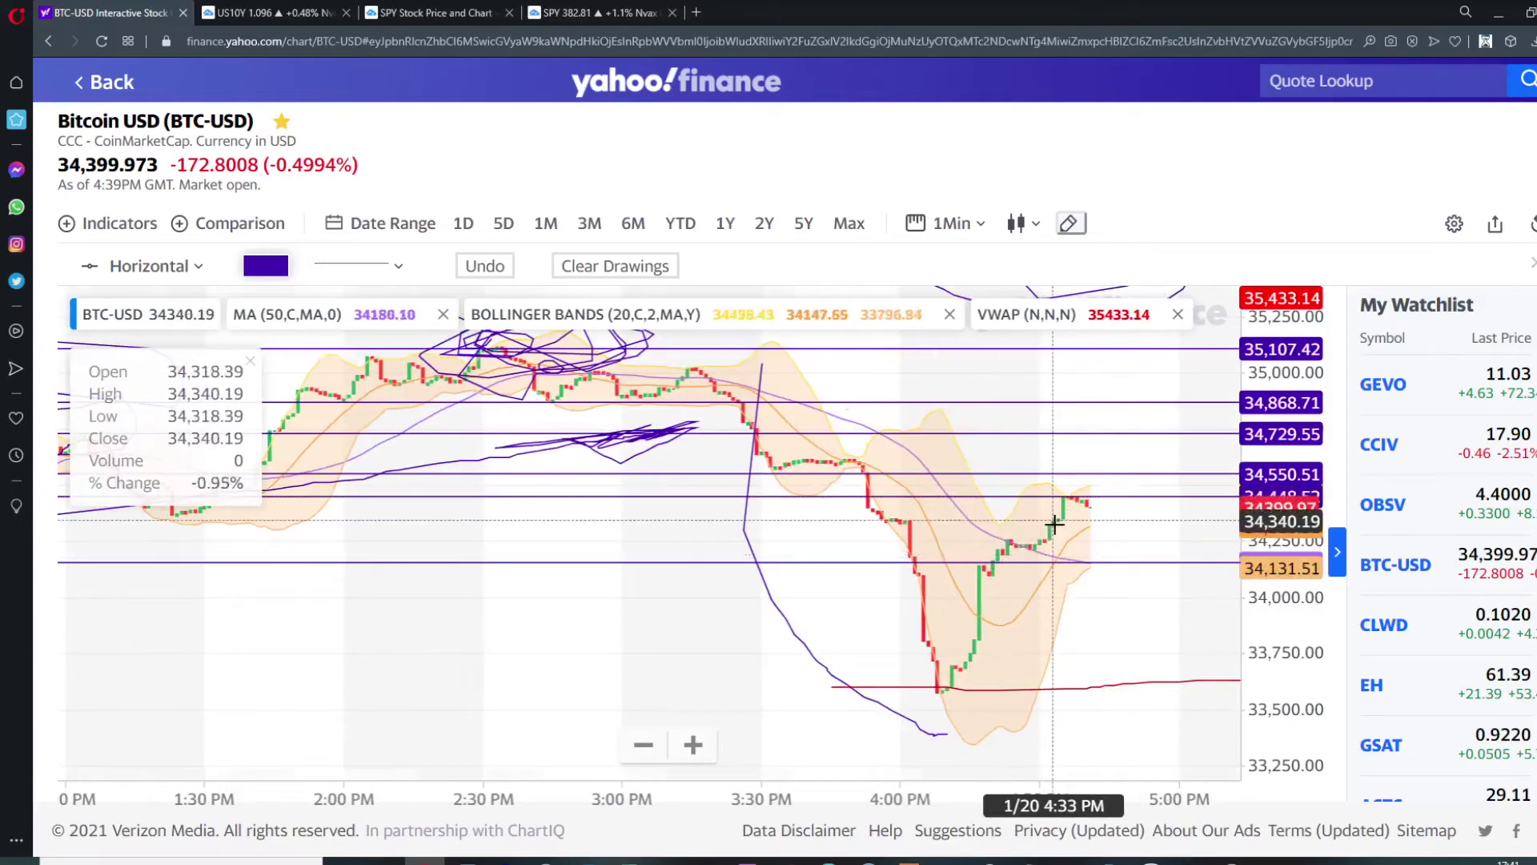
{"action": "scroll", "coordinate": [1057, 570], "scroll_direction": "down", "scroll_amount": 5}
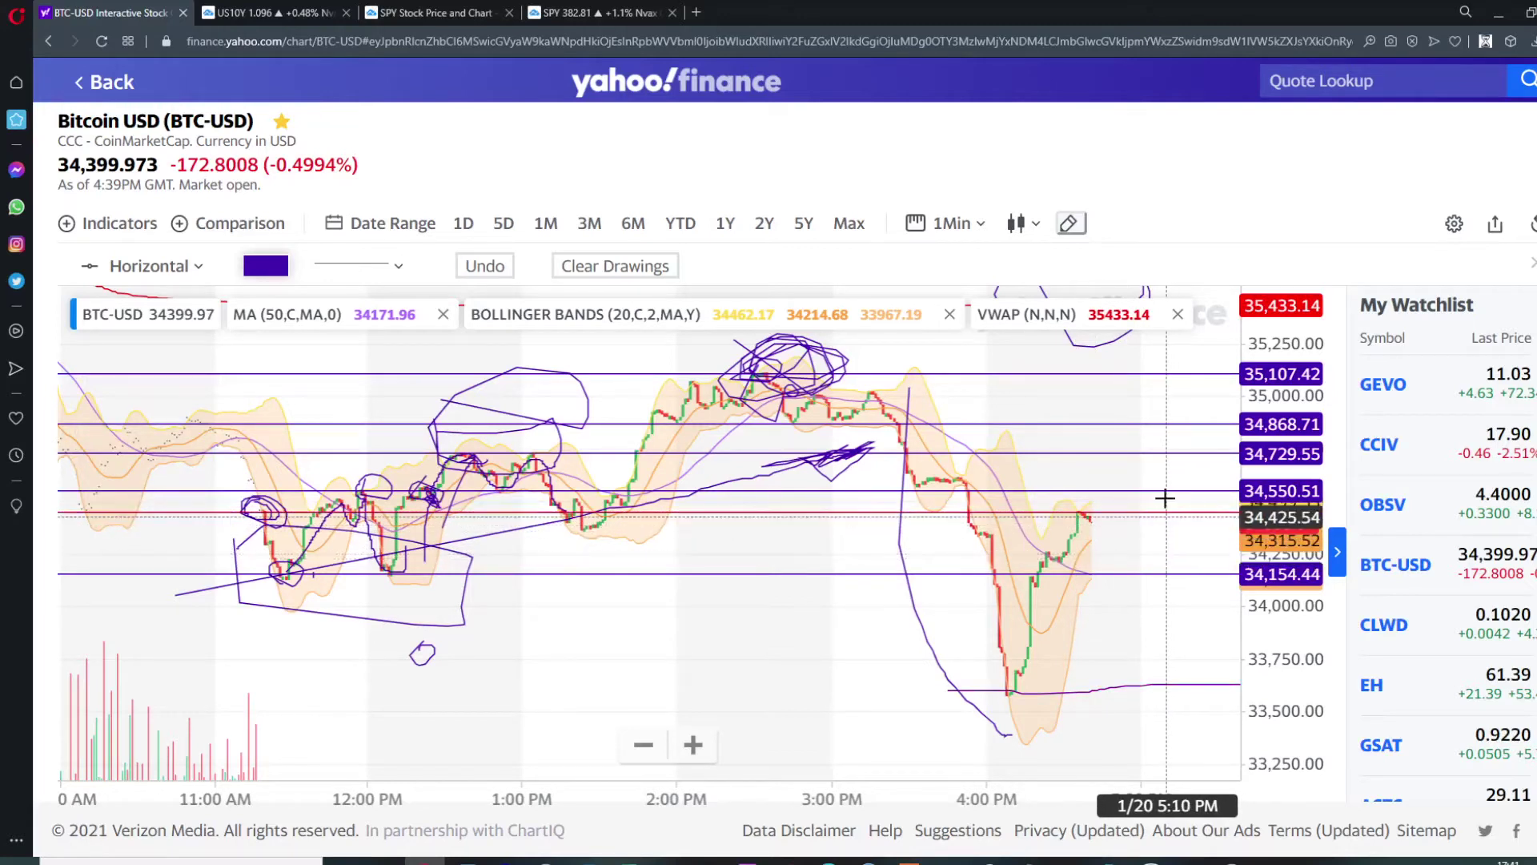
{"action": "left_click", "coordinate": [1190, 563]}
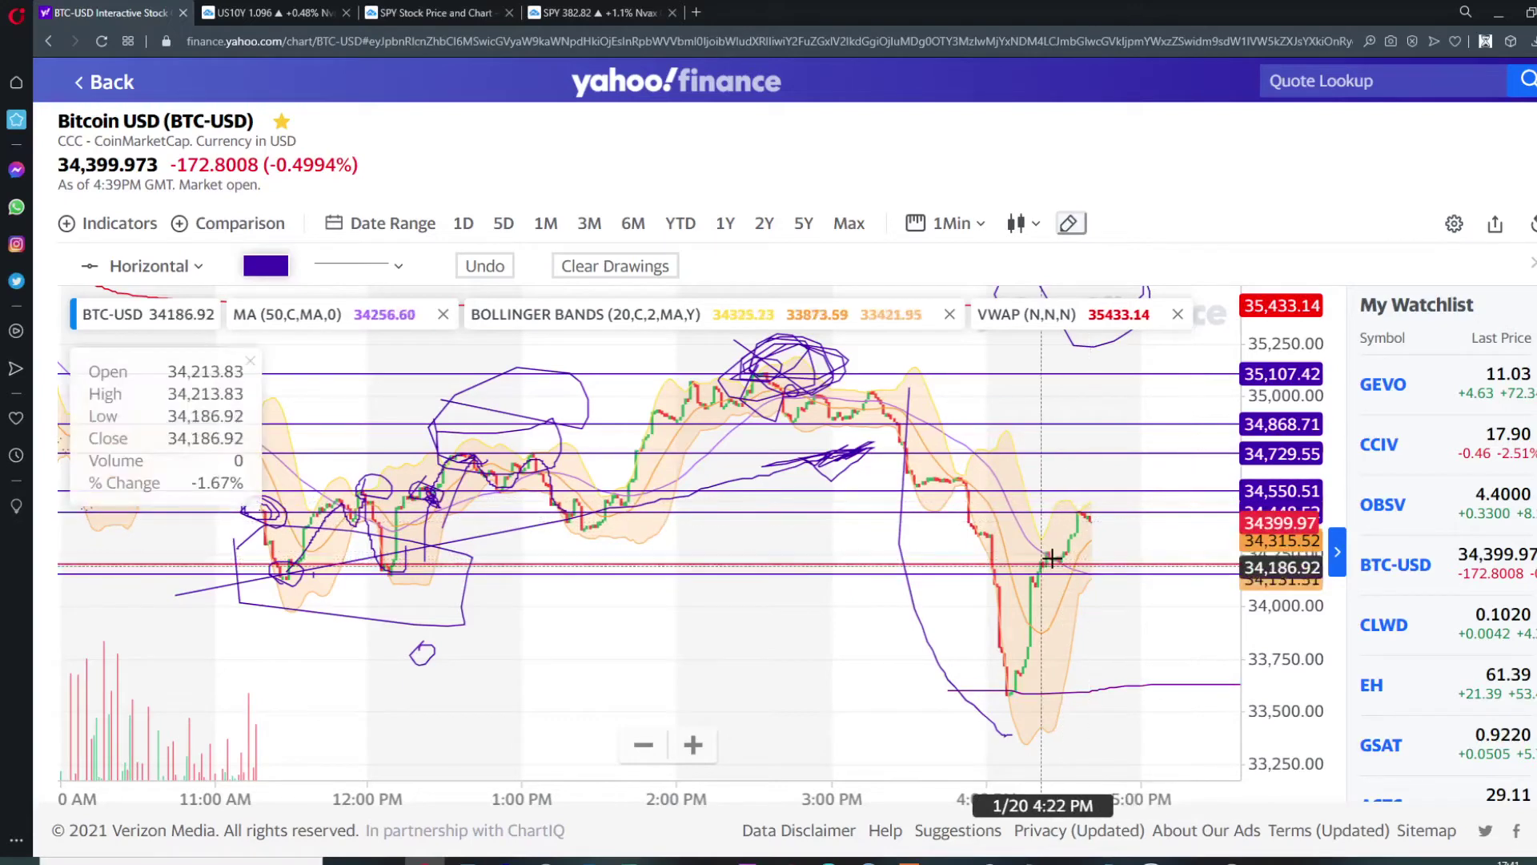
- With the Doodle tool, circle the two consolidation areas between 4:20 and 4:30 PM and the latest peak near 4:38 PM
{"action": "scroll", "coordinate": [1090, 567], "scroll_direction": "up", "scroll_amount": 3}
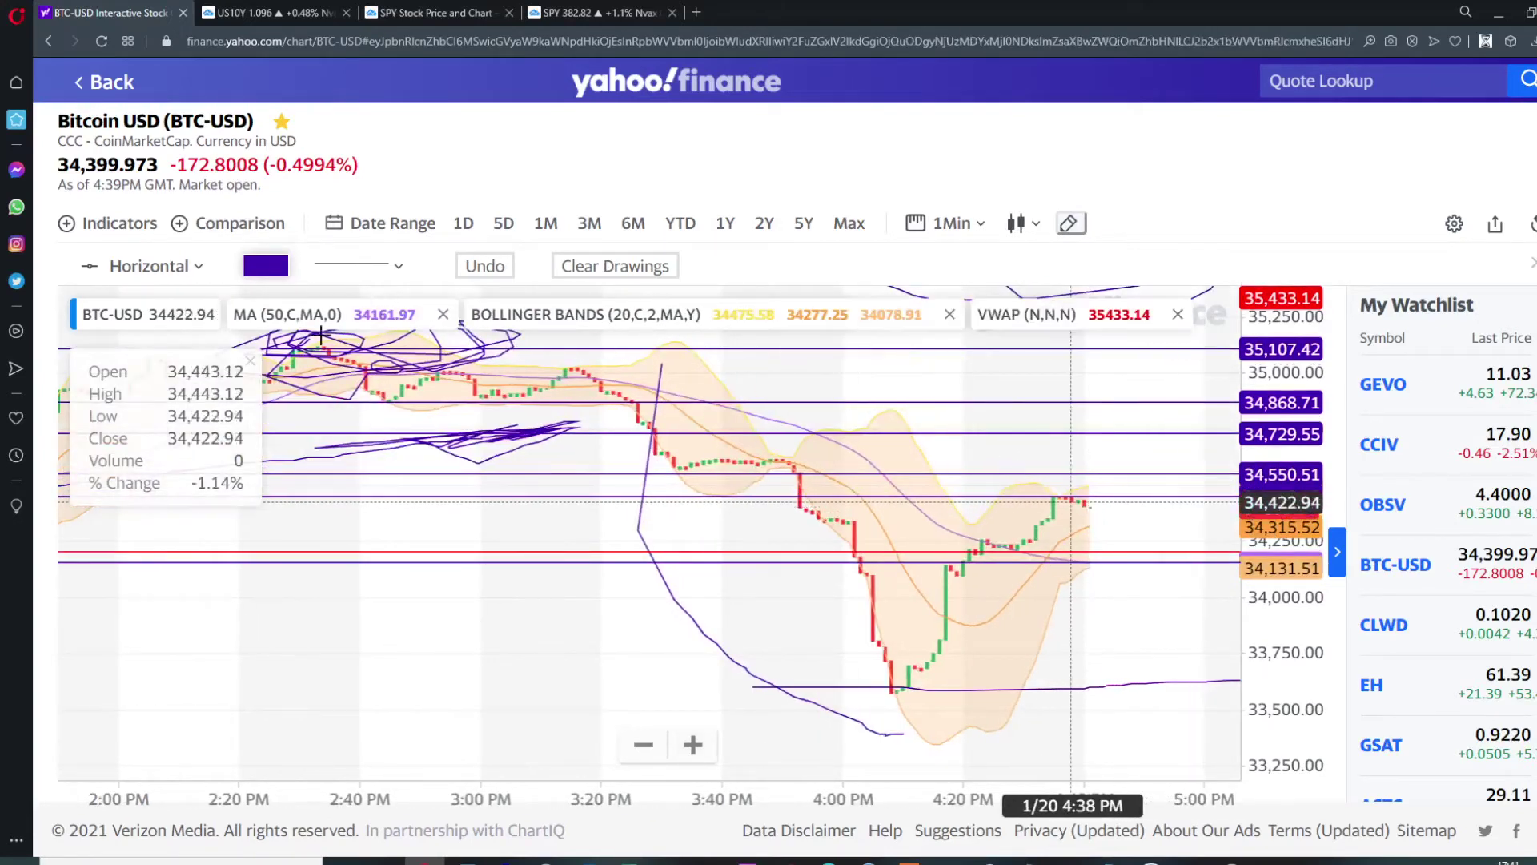
{"action": "left_click", "coordinate": [198, 272]}
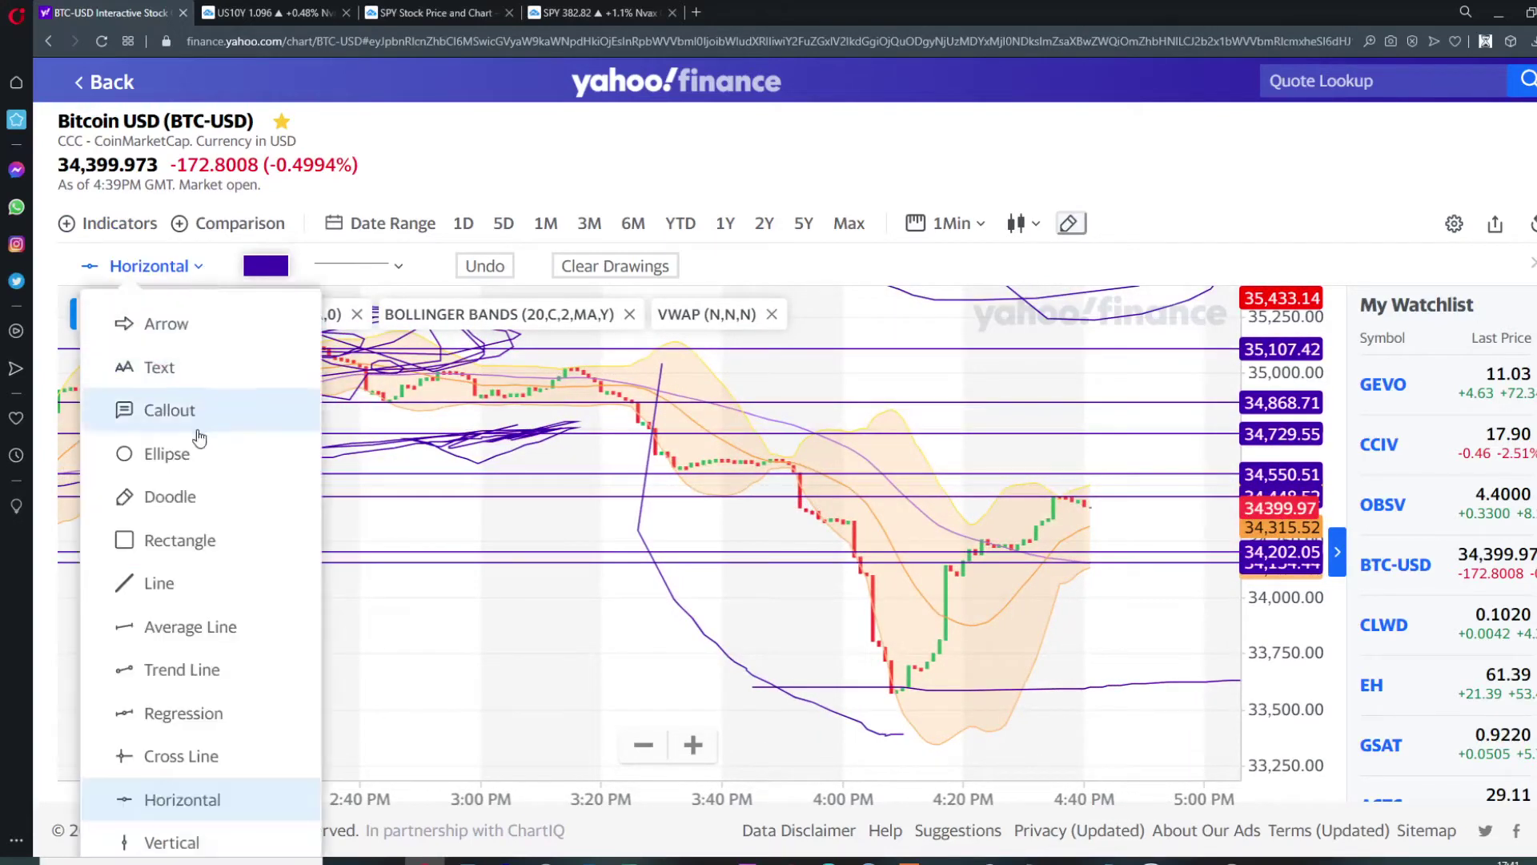
{"action": "left_click", "coordinate": [200, 496]}
{"action": "mouse_move", "coordinate": [964, 535]}
{"action": "left_mouse_down"}
{"action": "mouse_move", "coordinate": [942, 562]}
{"action": "mouse_move", "coordinate": [972, 530]}
{"action": "mouse_move", "coordinate": [1029, 599]}
{"action": "mouse_move", "coordinate": [1042, 522]}
{"action": "left_mouse_up"}
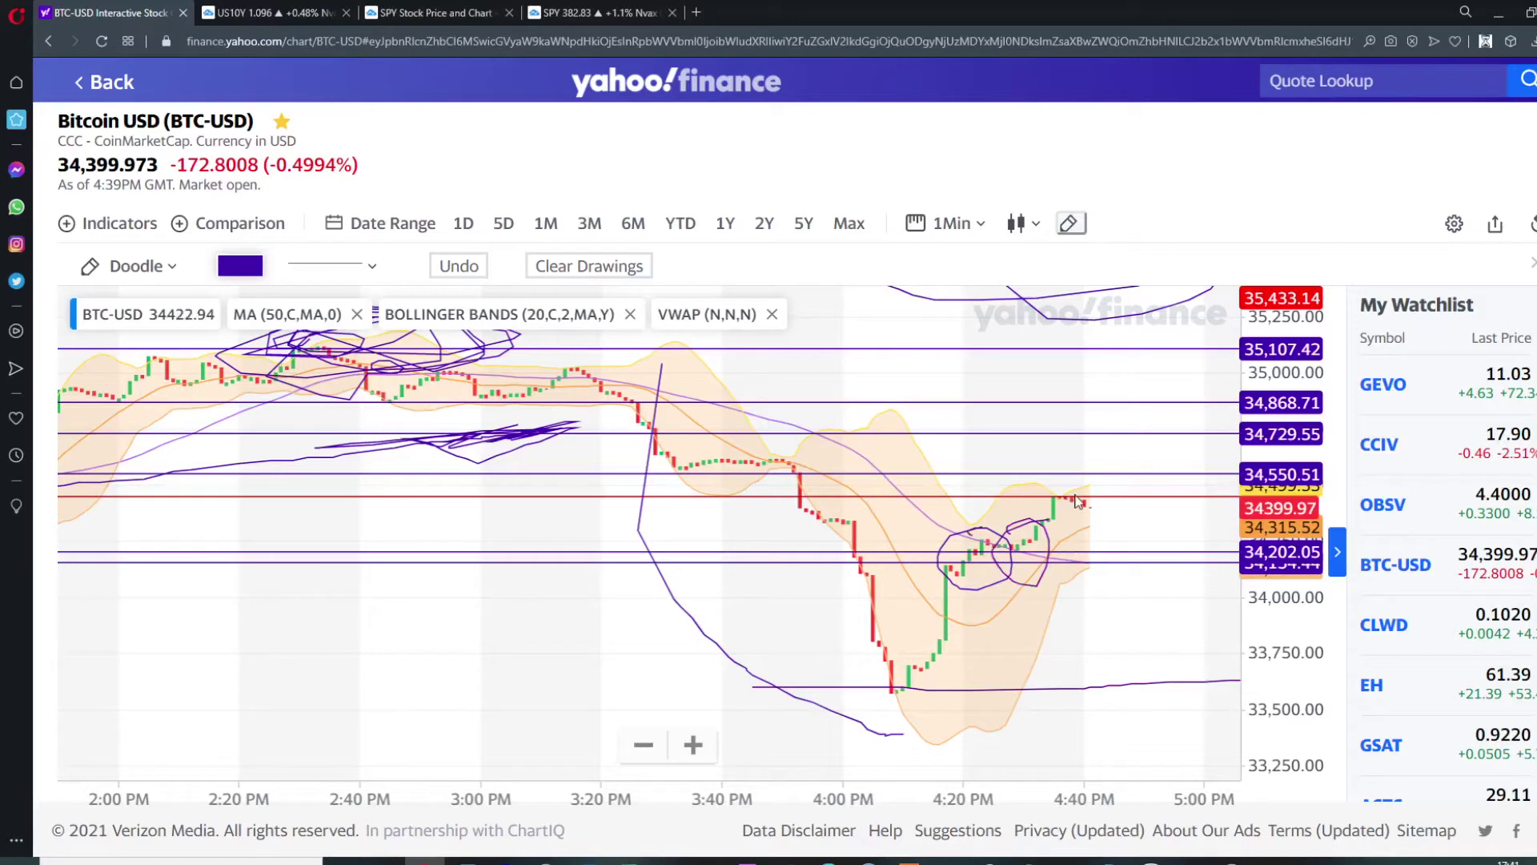
{"action": "mouse_move", "coordinate": [1028, 511]}
{"action": "left_mouse_down"}
{"action": "mouse_move", "coordinate": [1106, 509]}
{"action": "mouse_move", "coordinate": [1073, 512]}
{"action": "mouse_move", "coordinate": [1092, 523]}
{"action": "left_mouse_up"}
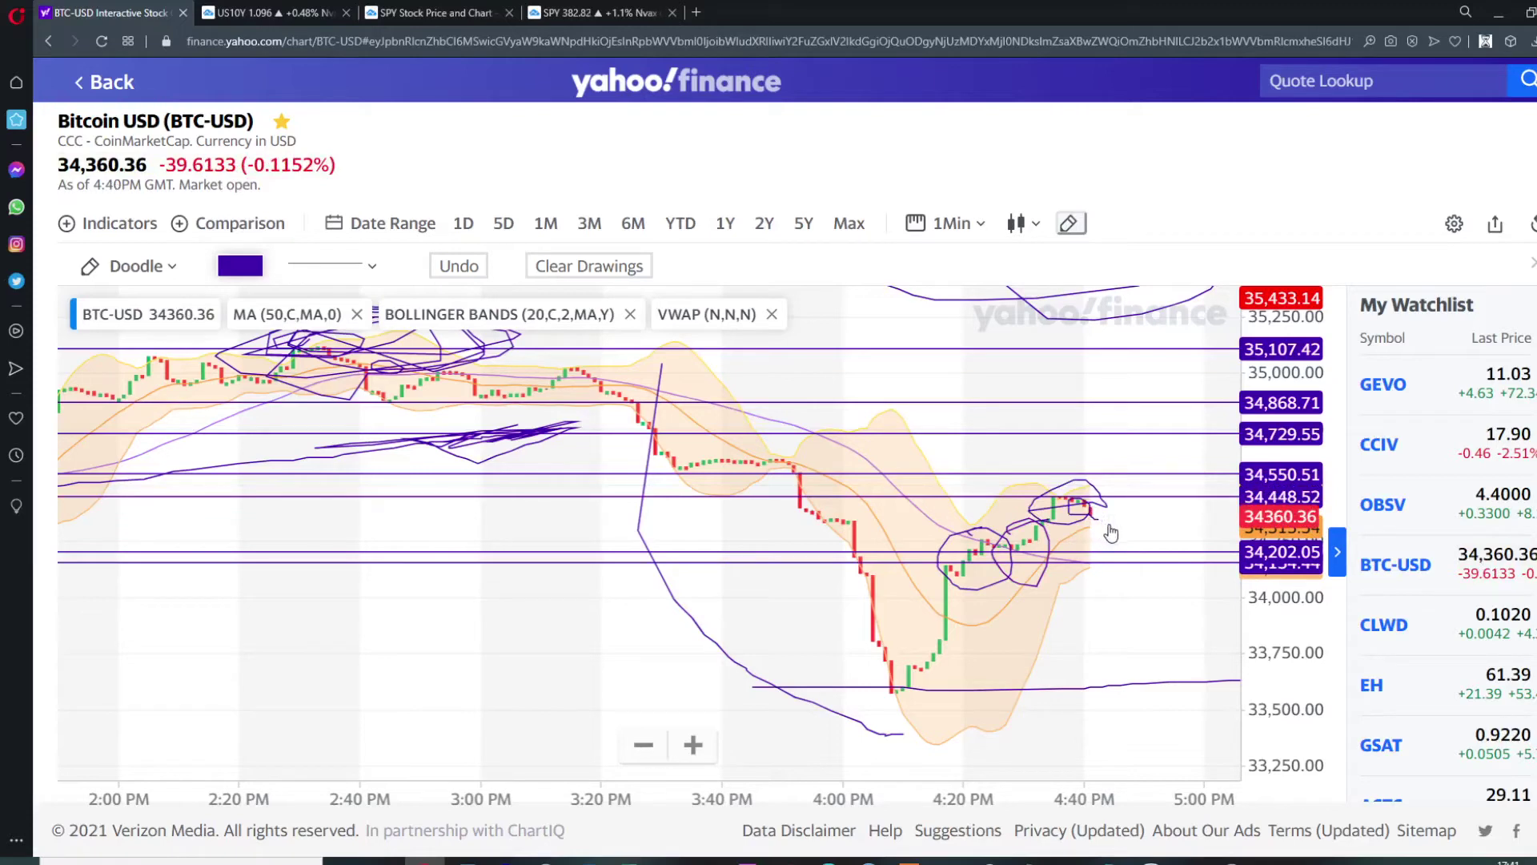
- Sketch a rough freehand outline around the 4:00 to 5:00 PM rebound, with a peak stroke over the latest price
{"action": "scroll", "coordinate": [1059, 525], "scroll_direction": "down", "scroll_amount": 3}
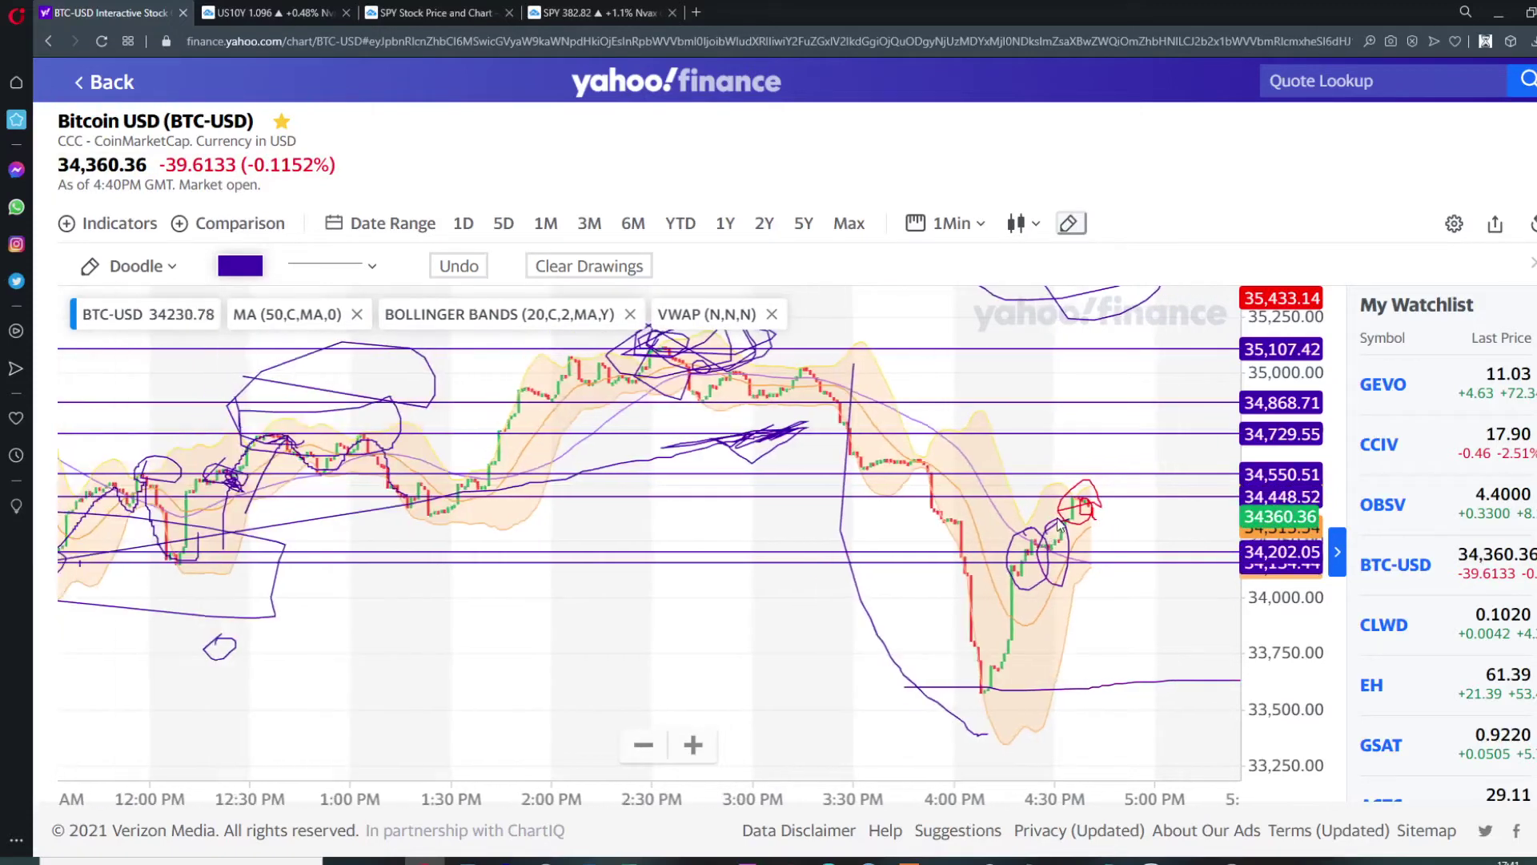
{"action": "scroll", "coordinate": [1059, 525], "scroll_direction": "down", "scroll_amount": 3}
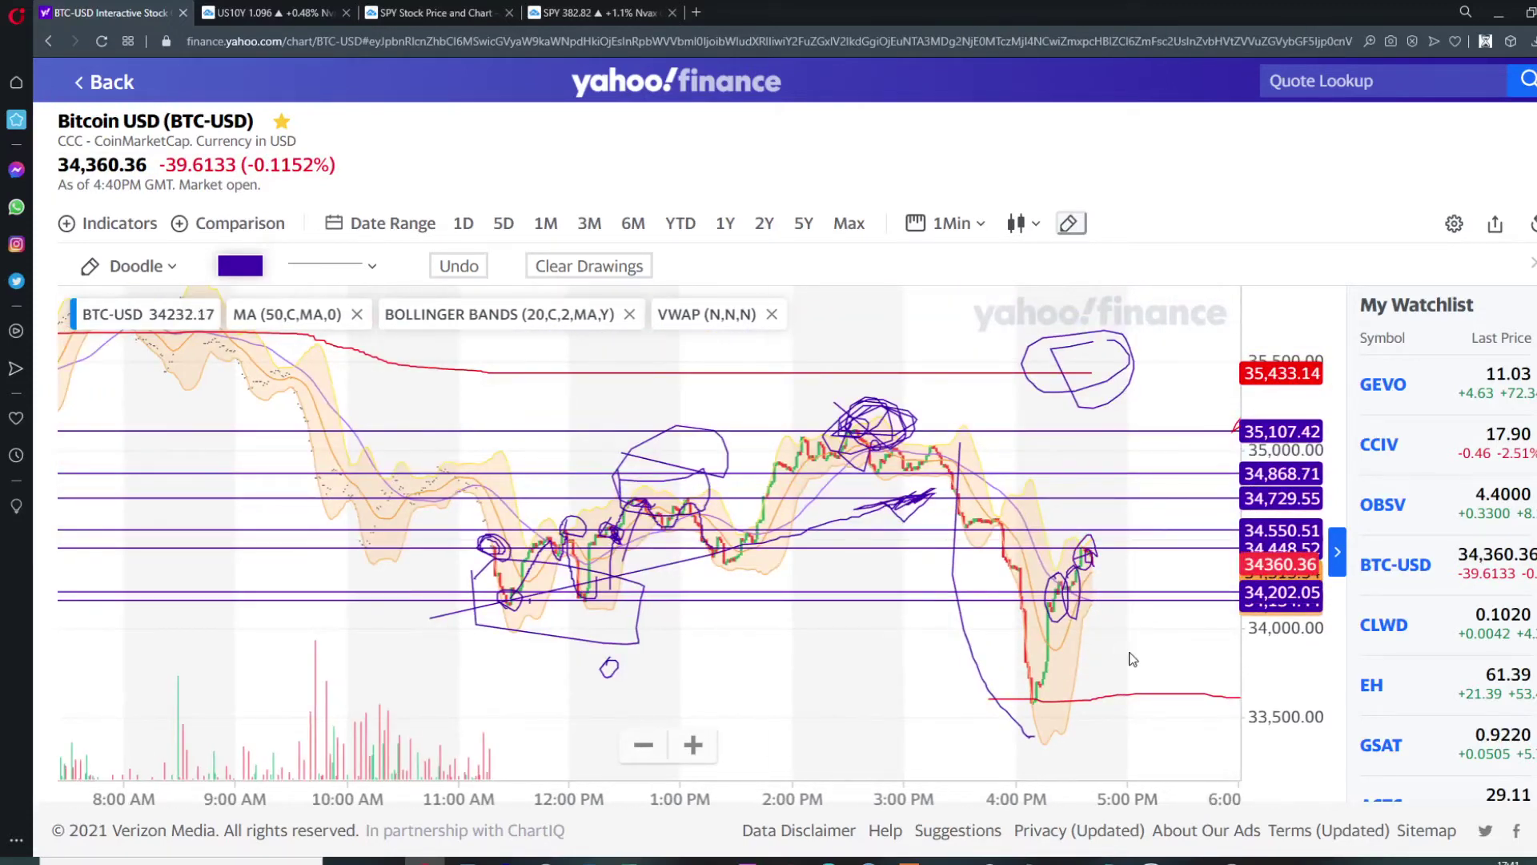
{"action": "mouse_move", "coordinate": [1013, 650]}
{"action": "left_mouse_down"}
{"action": "mouse_move", "coordinate": [997, 643]}
{"action": "mouse_move", "coordinate": [1037, 537]}
{"action": "left_mouse_up"}
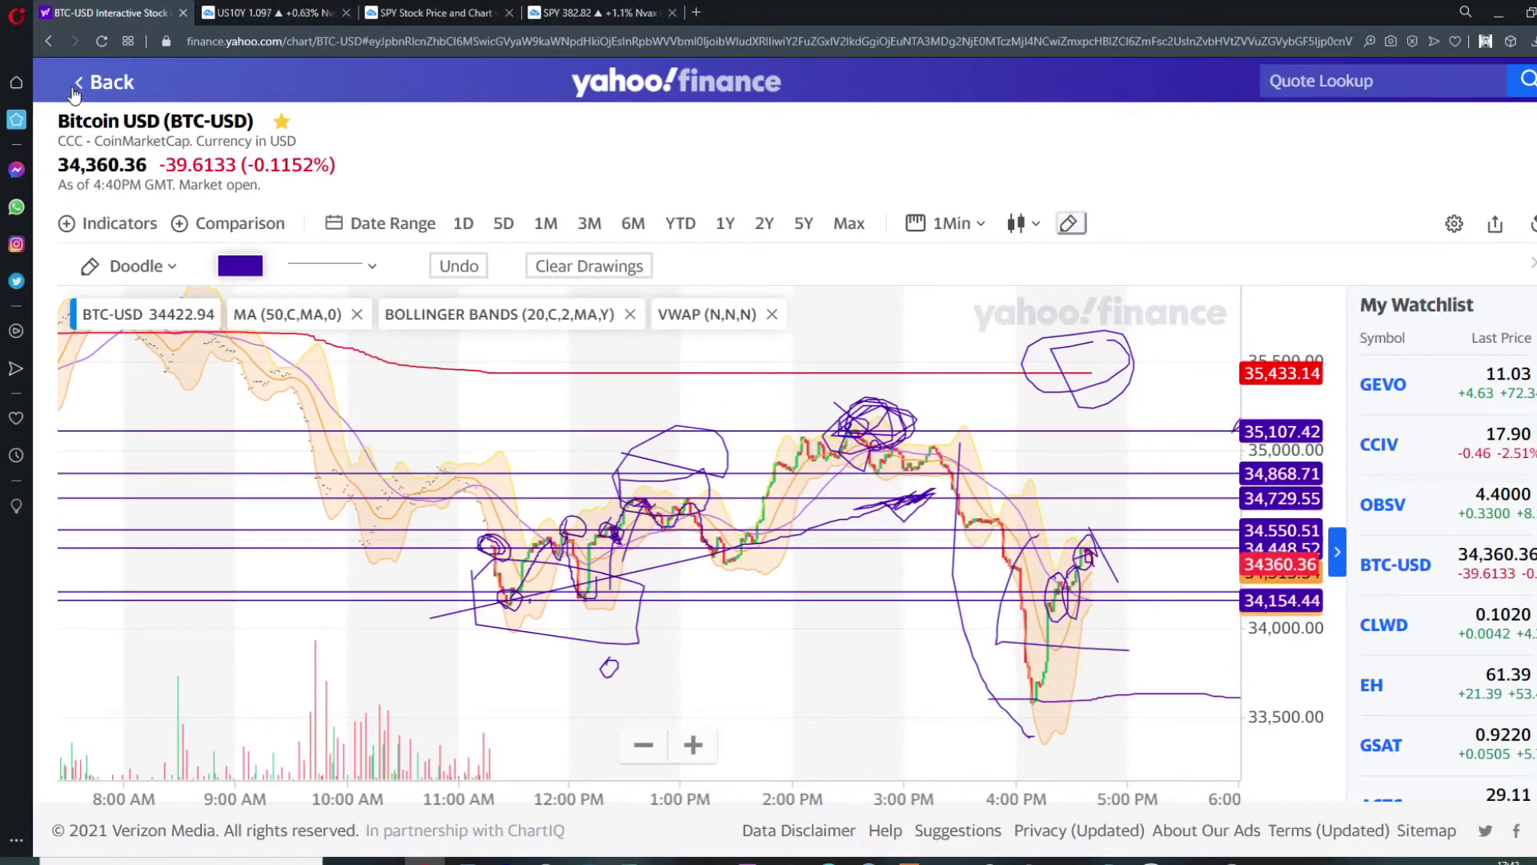
- Change the chart interval to 1 hour and sketch a downward arrow from about 30,500 to 25,000 near January 17 to 19
{"action": "left_click", "coordinate": [957, 231]}
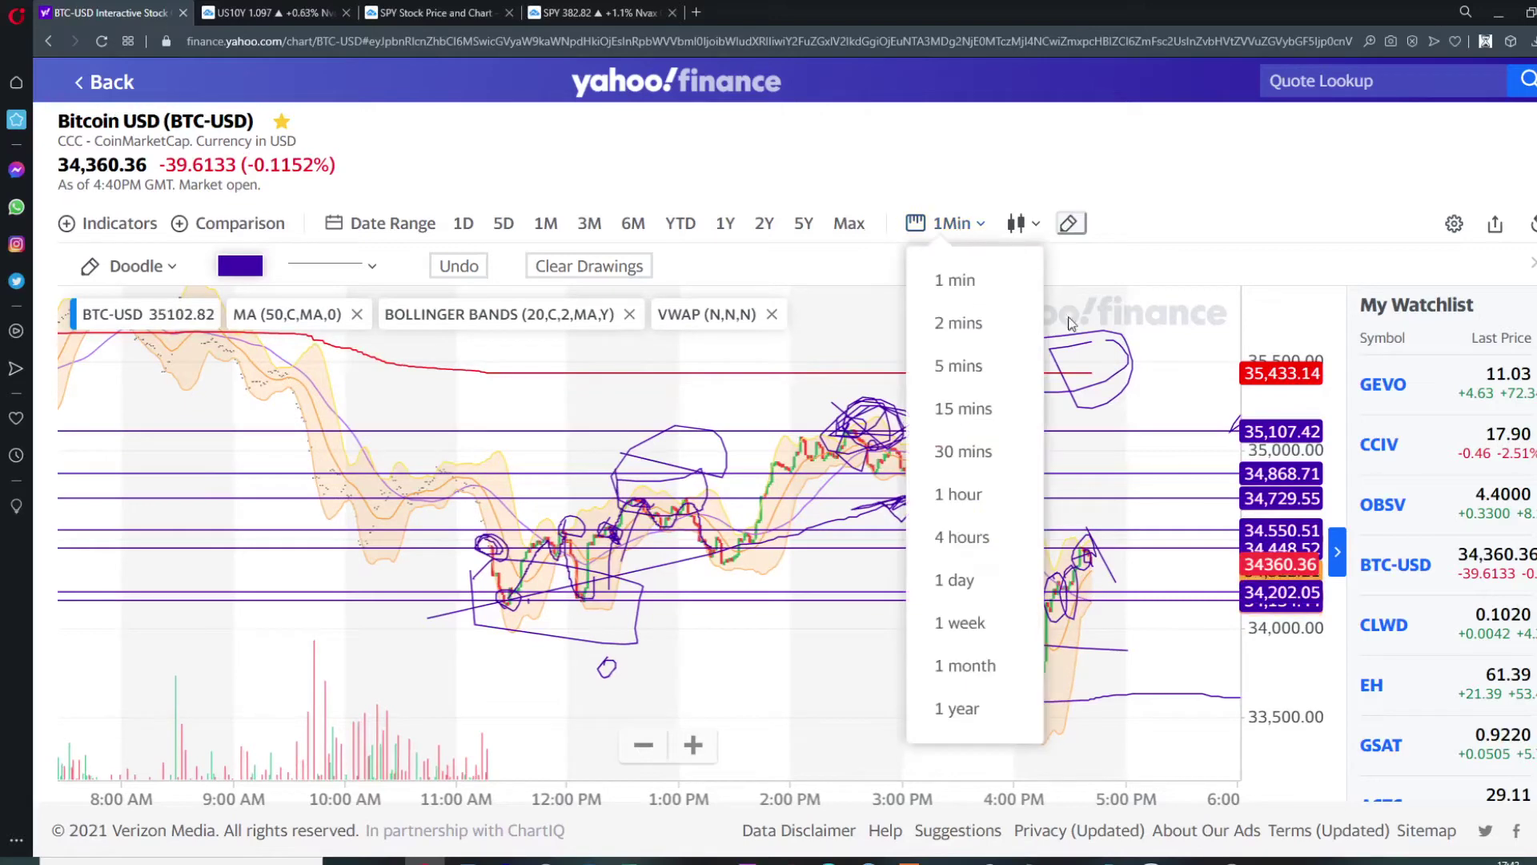
{"action": "left_click", "coordinate": [971, 496]}
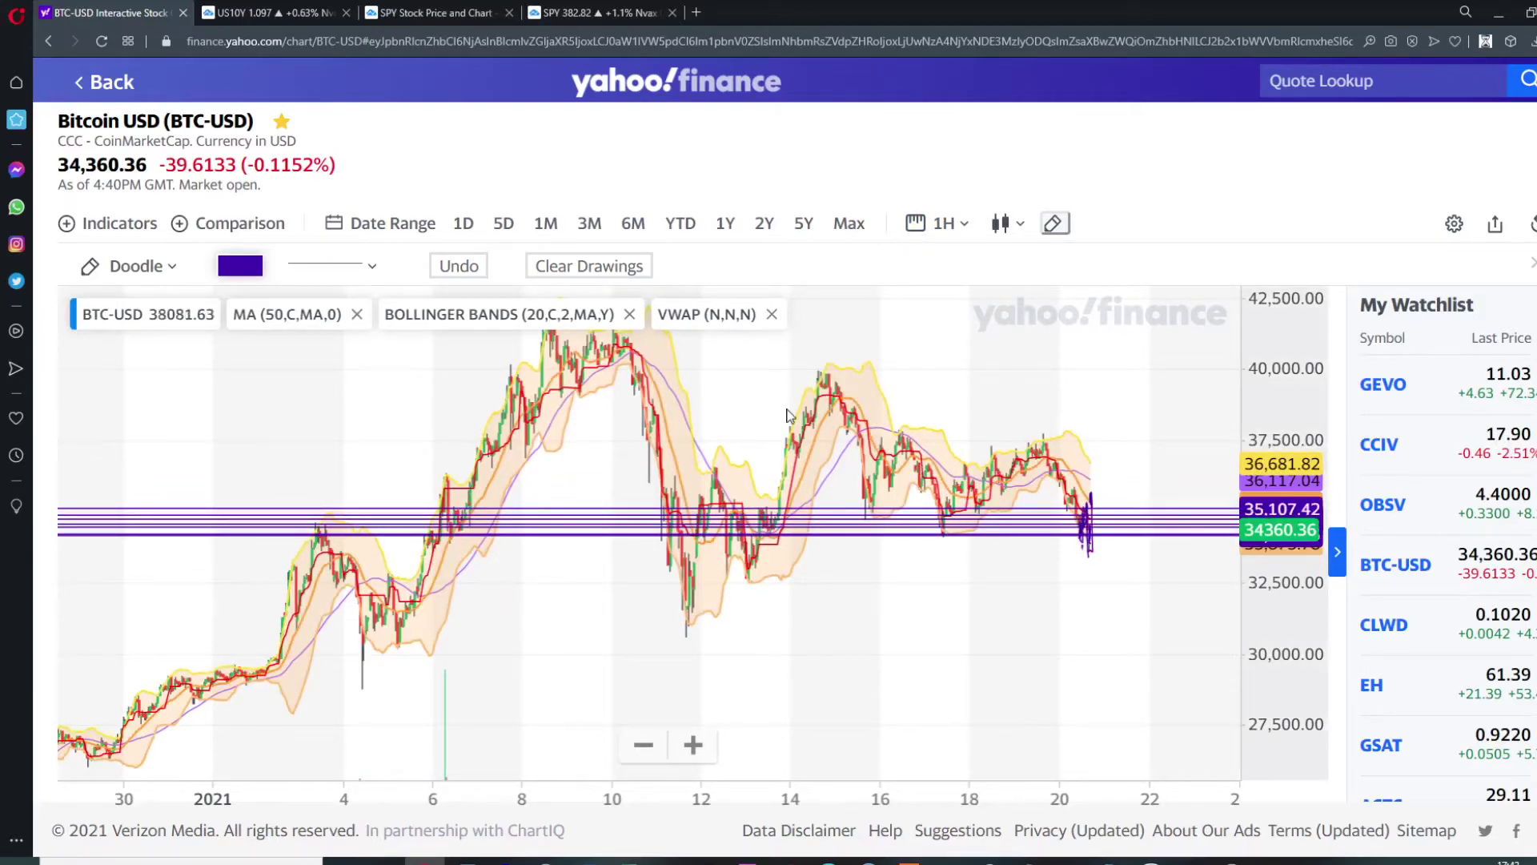
{"action": "scroll", "coordinate": [980, 400], "scroll_direction": "up", "scroll_amount": 2}
{"action": "scroll", "coordinate": [977, 395], "scroll_direction": "down", "scroll_amount": 3}
{"action": "left_click_drag", "start_coordinate": [1026, 574], "coordinate": [967, 702]}
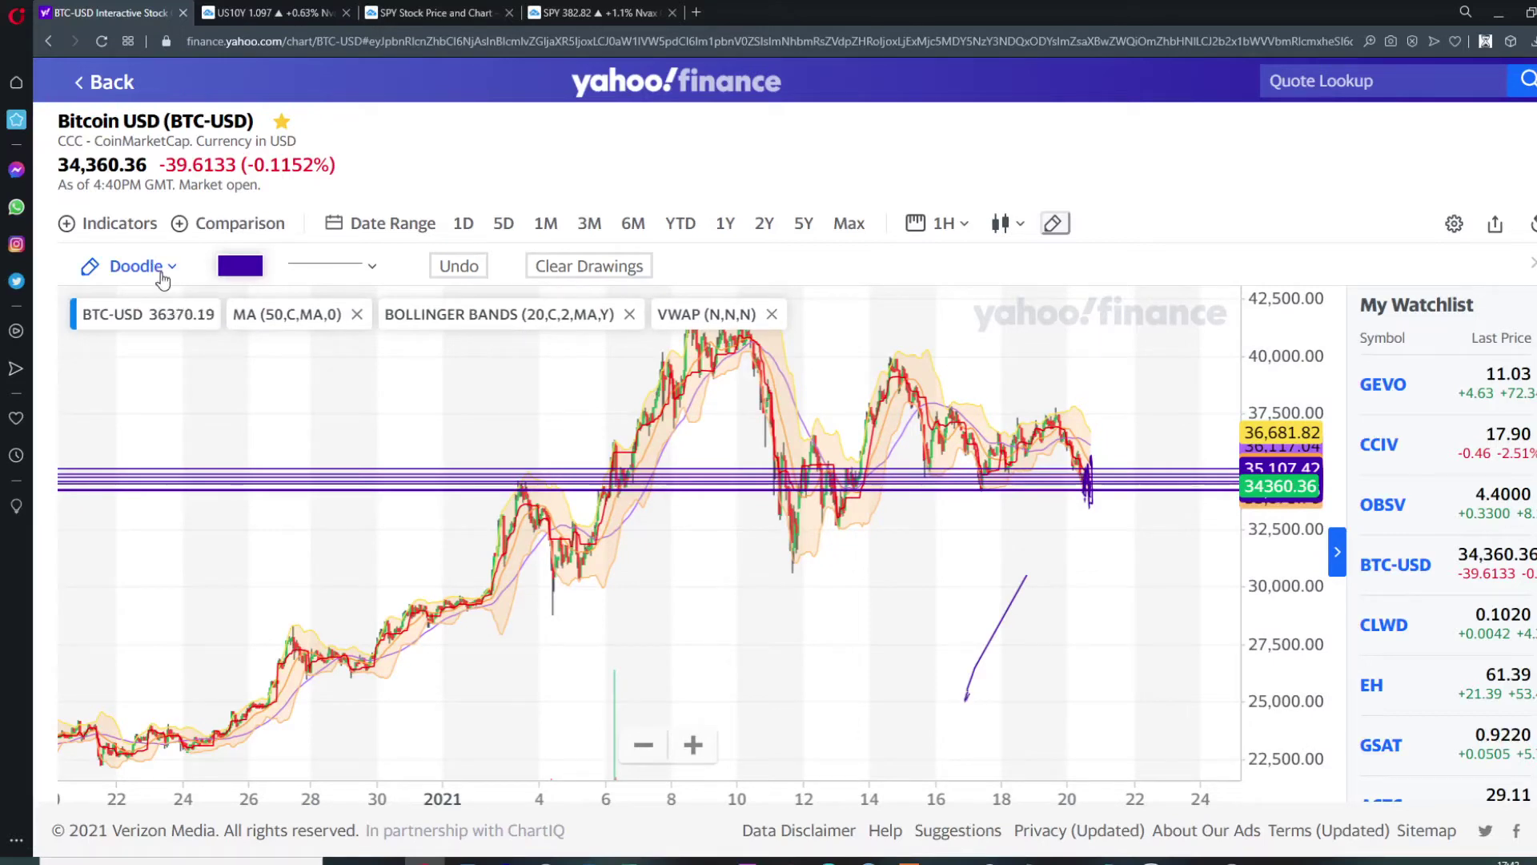
- Add a horizontal line at about 30,488 along the January 11 low and close the drawing tools
{"action": "left_click", "coordinate": [162, 273]}
{"action": "left_click", "coordinate": [200, 800]}
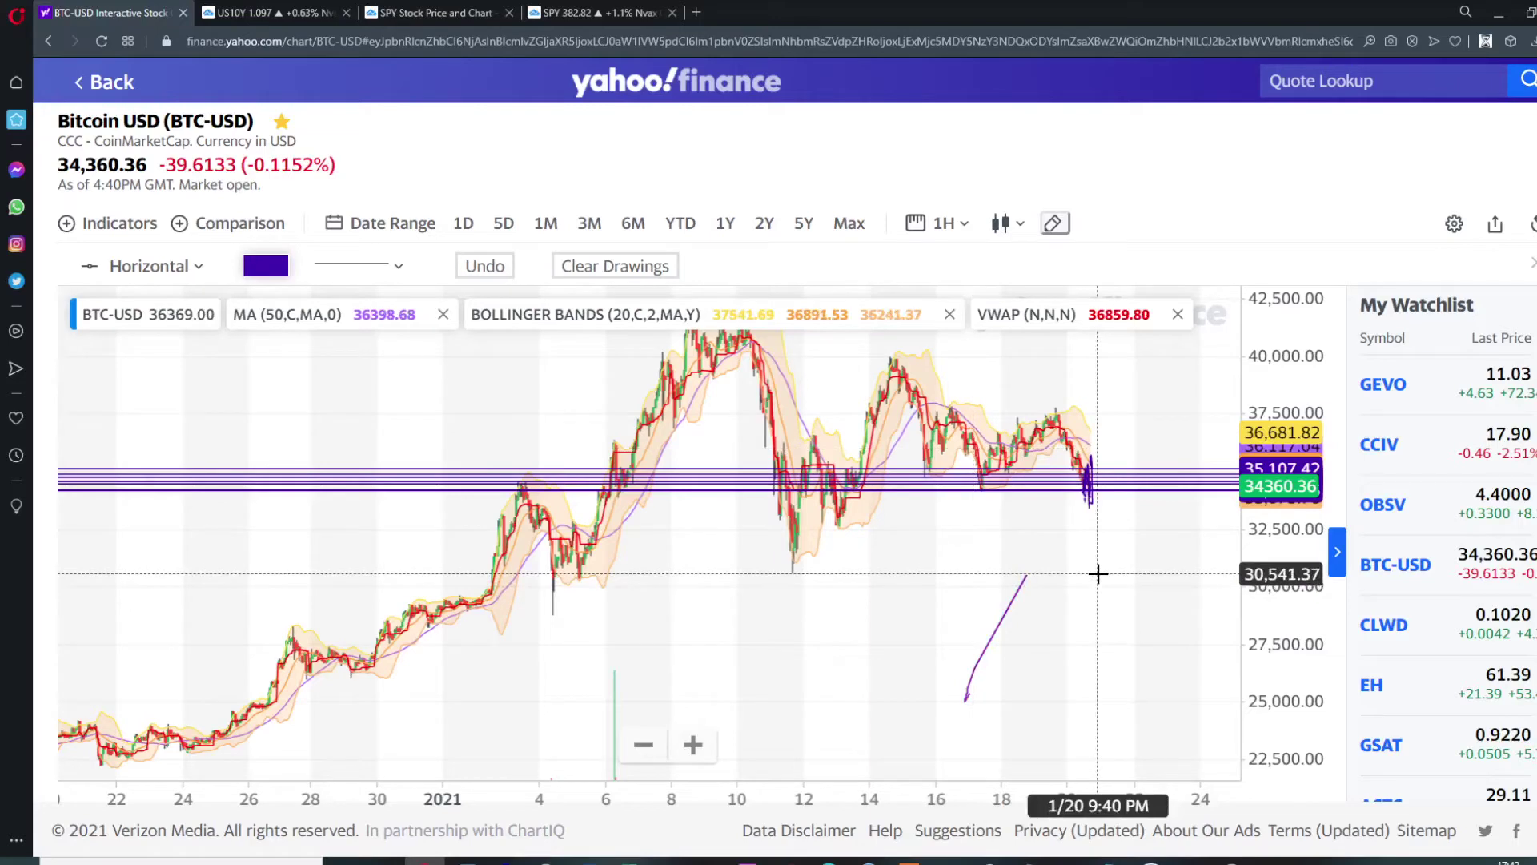
{"action": "left_click", "coordinate": [1100, 575]}
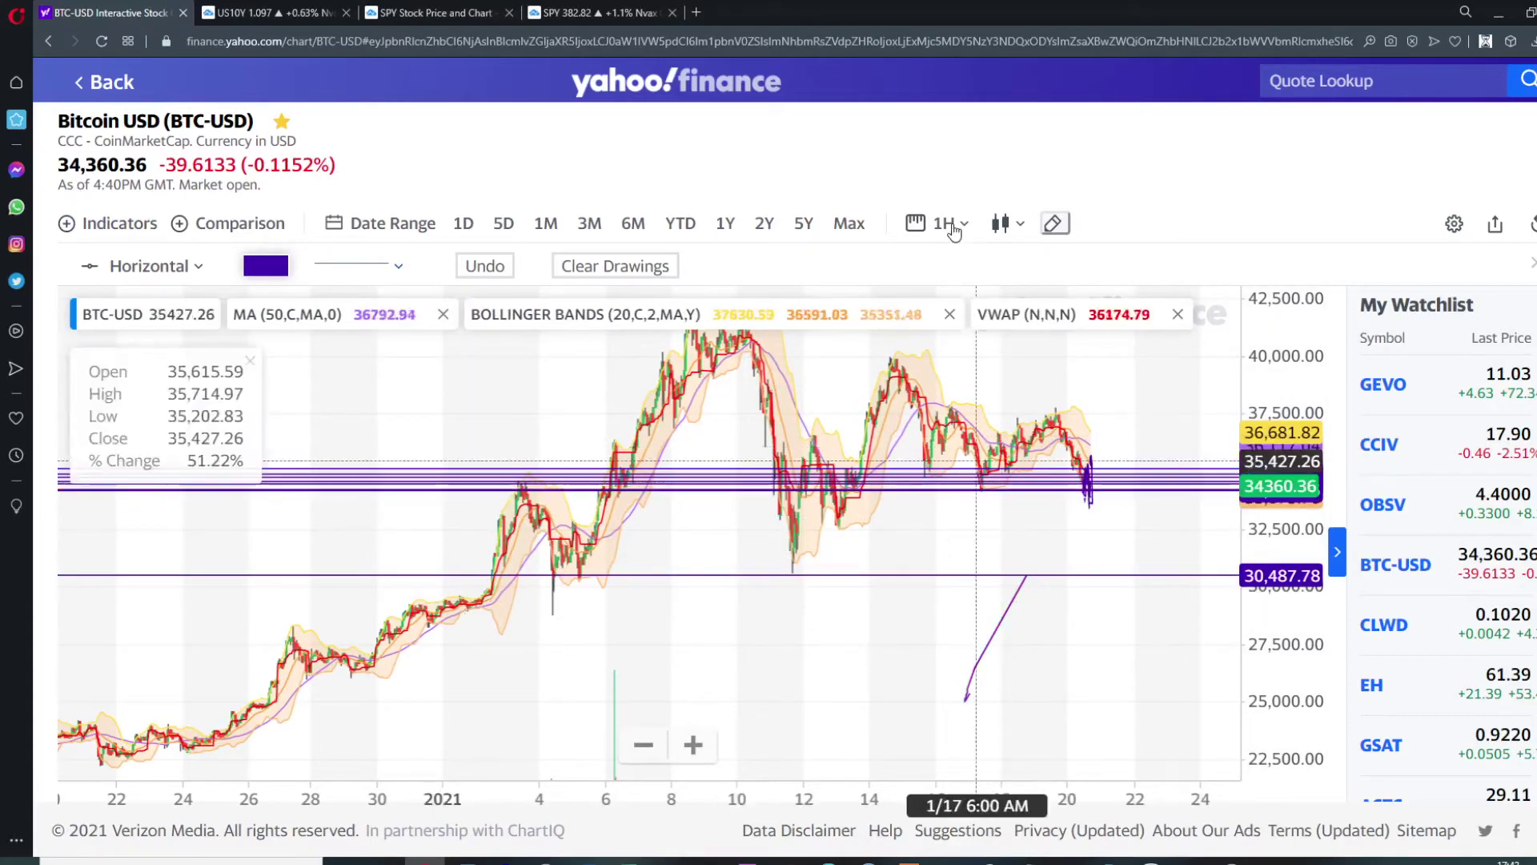
{"action": "left_click", "coordinate": [1053, 222]}
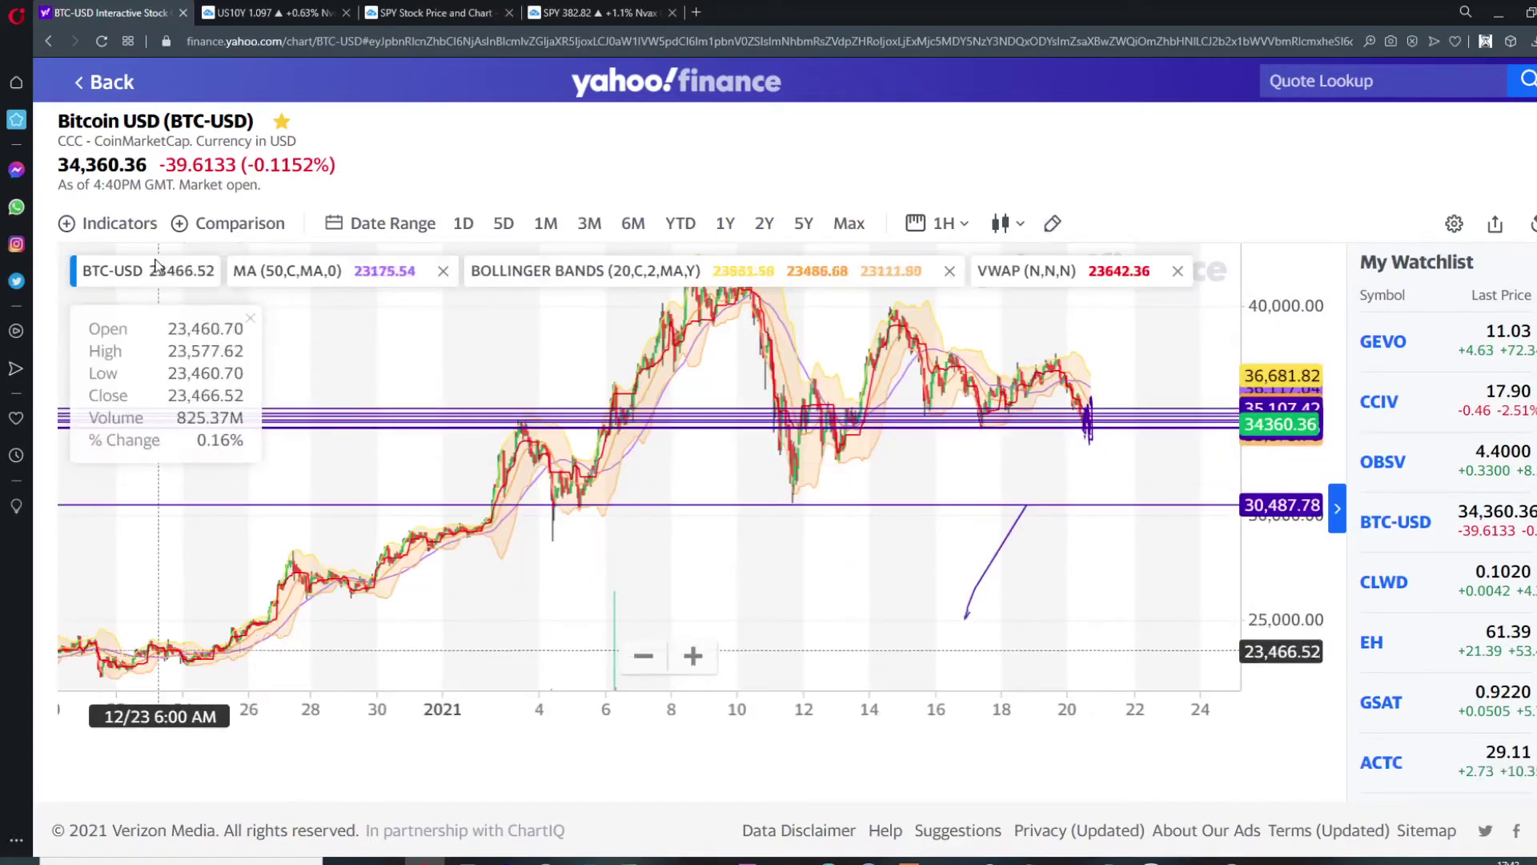
- With the Doodle tool, mark the January 4 to 5 lows along the 30,488 line and add a short stroke at the January 11 low
{"action": "left_click", "coordinate": [1053, 224]}
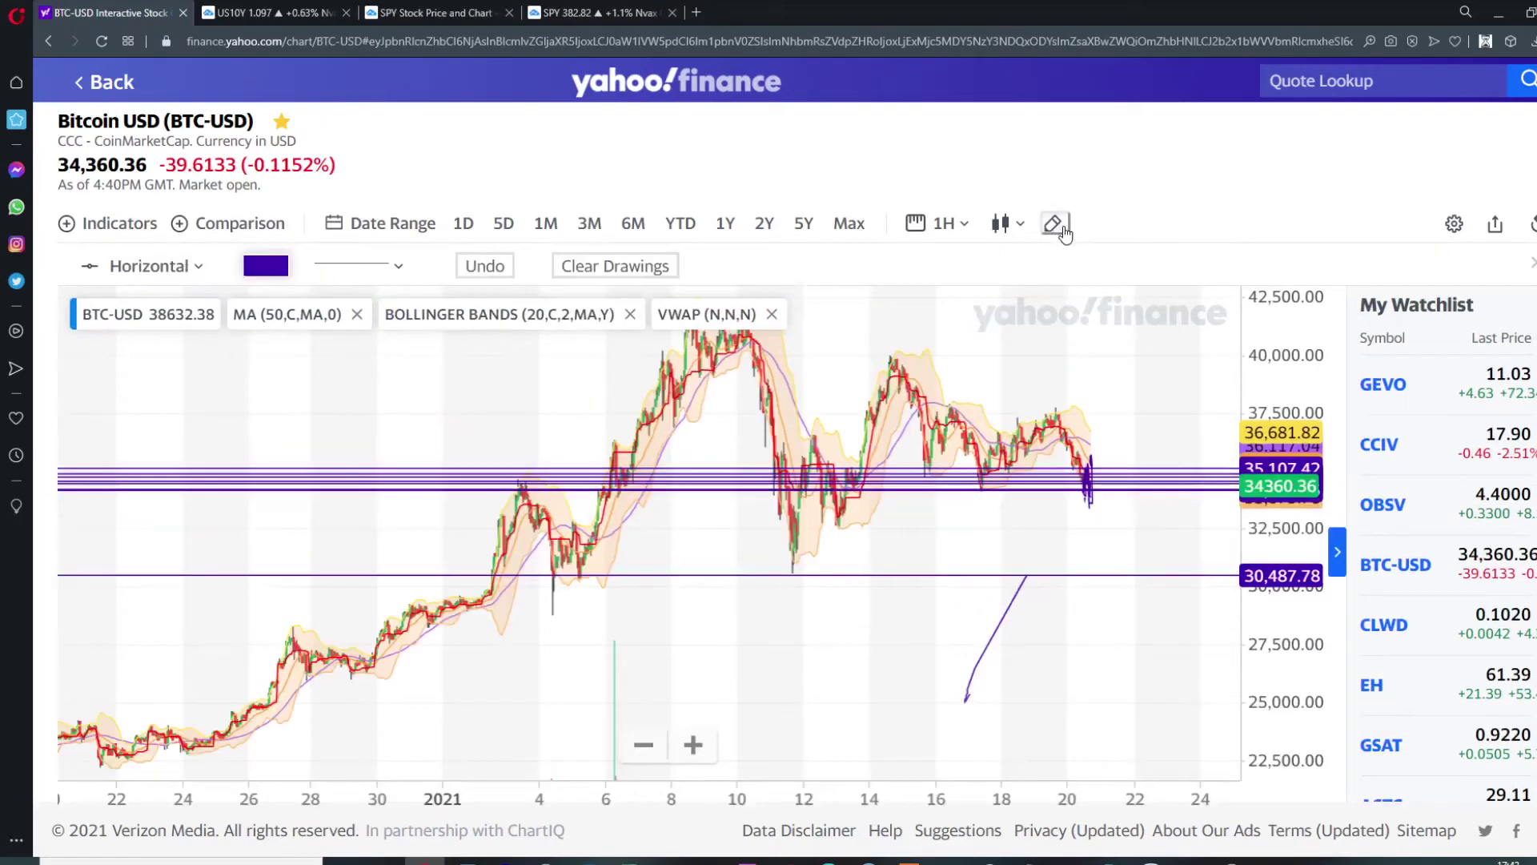
{"action": "left_click", "coordinate": [202, 271]}
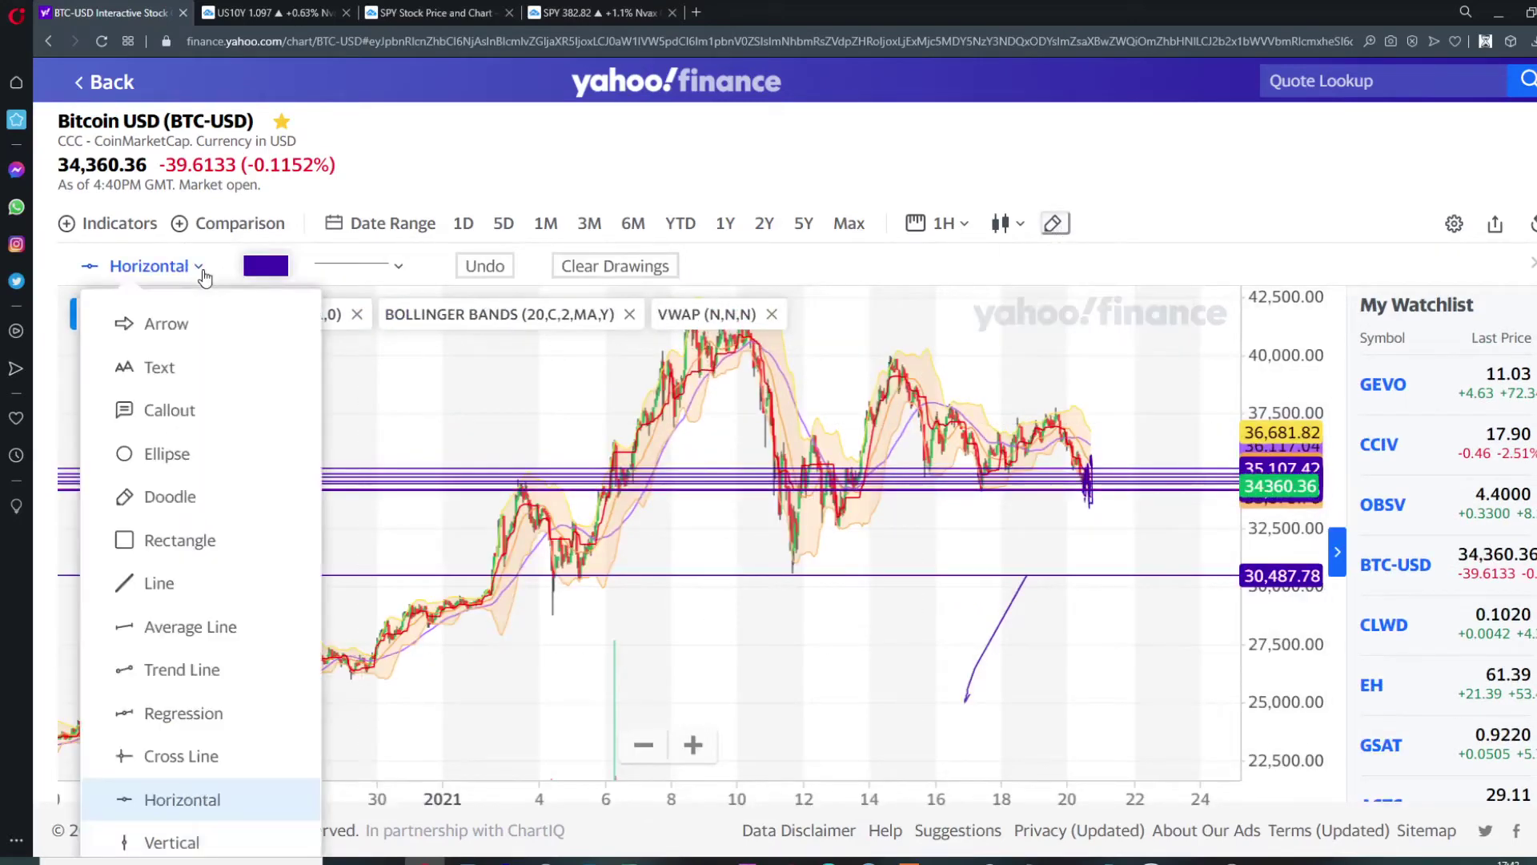
{"action": "left_click", "coordinate": [165, 496]}
{"action": "mouse_move", "coordinate": [531, 568]}
{"action": "left_mouse_down"}
{"action": "mouse_move", "coordinate": [558, 587]}
{"action": "mouse_move", "coordinate": [590, 572]}
{"action": "left_mouse_up"}
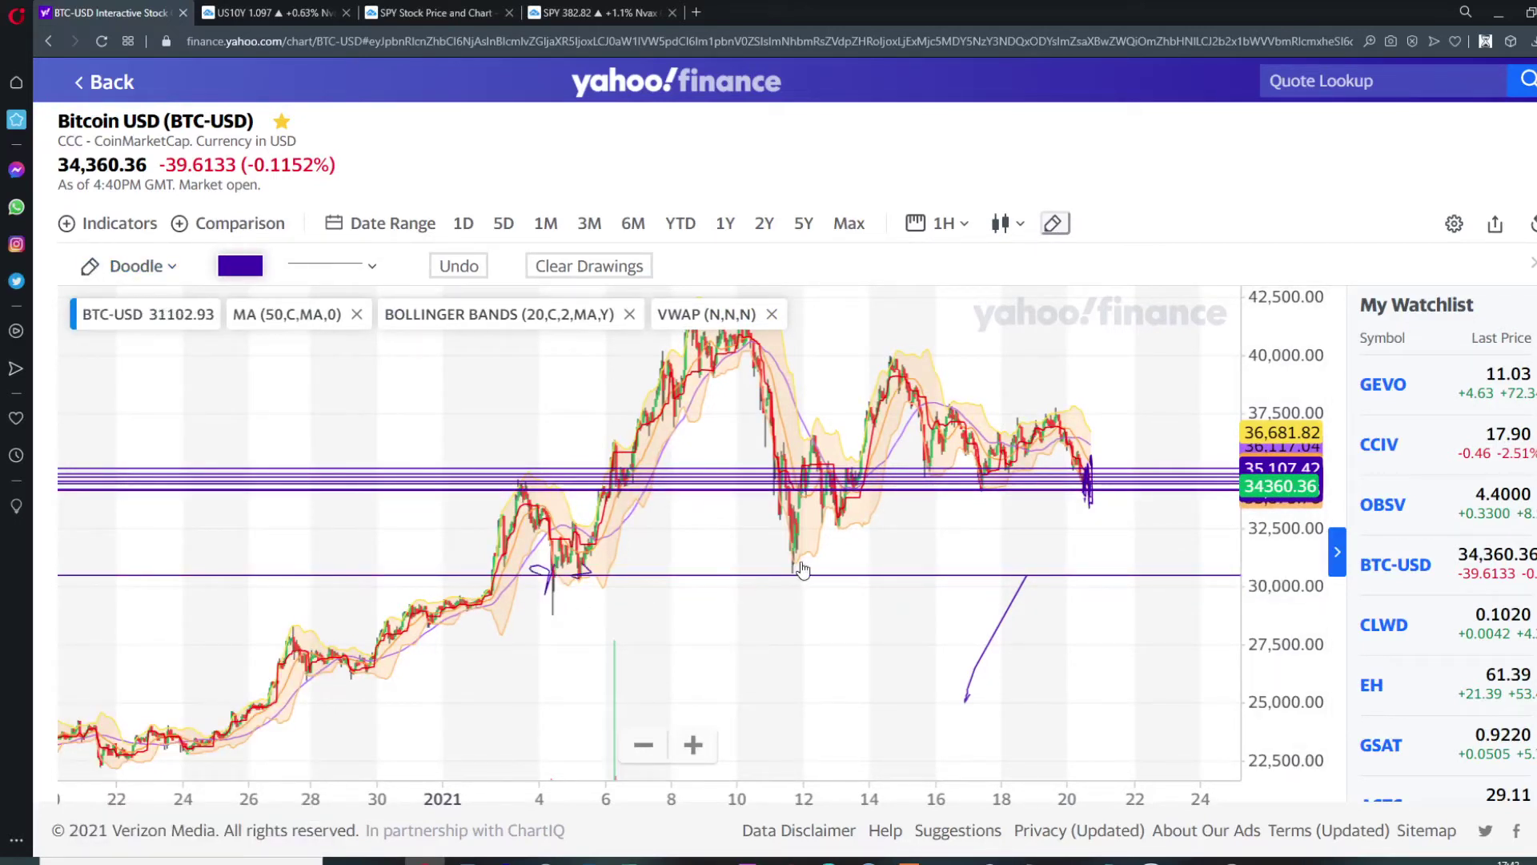
{"action": "left_click_drag", "start_coordinate": [770, 543], "coordinate": [799, 561]}
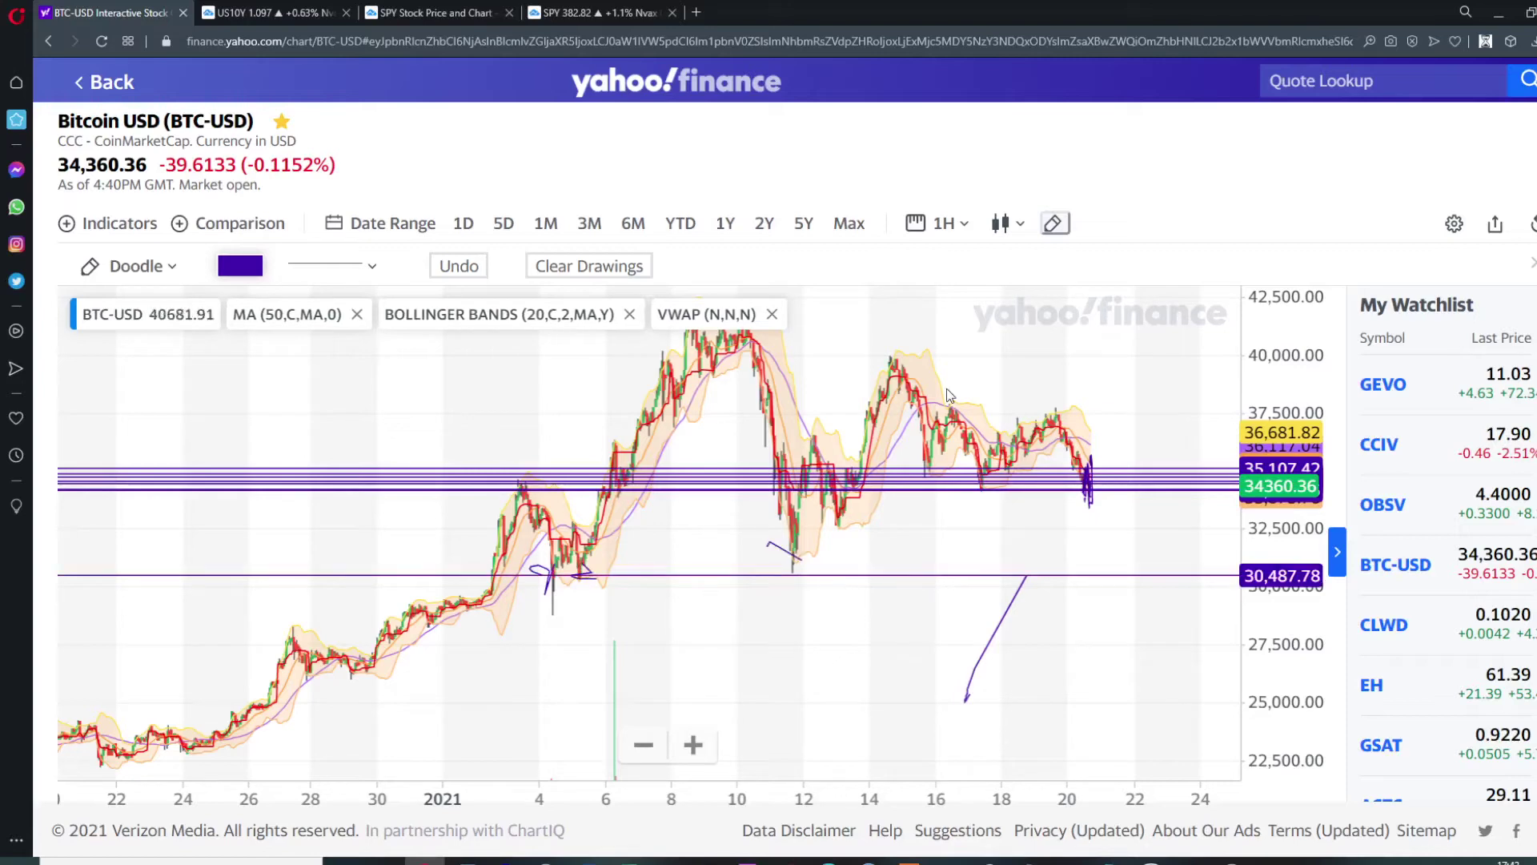
- Sketch a steep upward stroke from about 37,400 to 40,800 above the January 19 peak
{"action": "scroll", "coordinate": [1062, 370], "scroll_direction": "down", "scroll_amount": 1}
{"action": "scroll", "coordinate": [1062, 370], "scroll_direction": "up", "scroll_amount": 2}
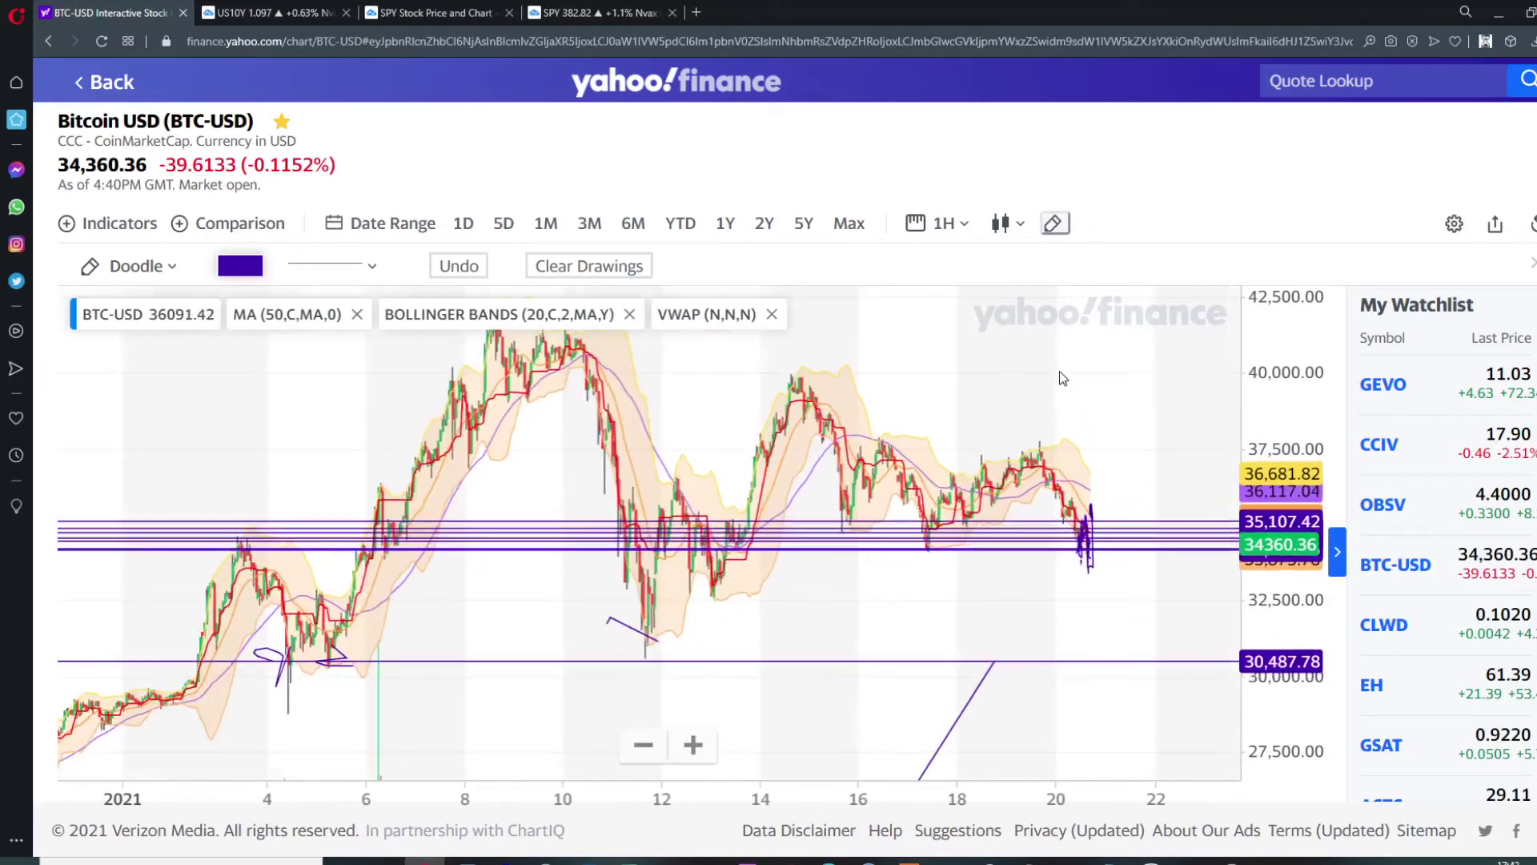
{"action": "left_click_drag", "start_coordinate": [1012, 452], "coordinate": [1041, 348]}
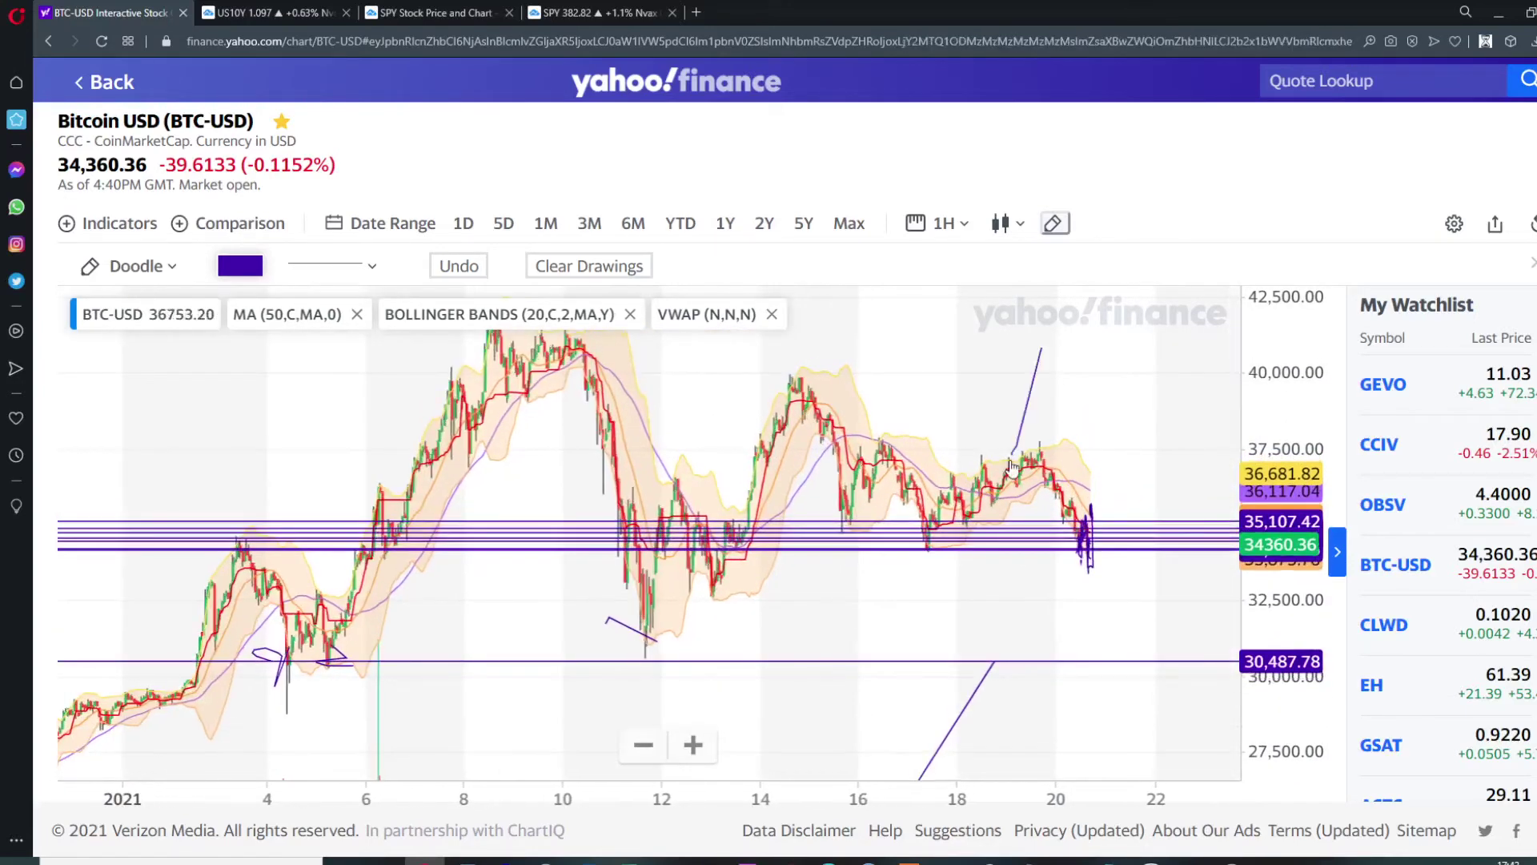
- Add a horizontal resistance line at about 41,710 near the January 8 to 10 highs
{"action": "left_click", "coordinate": [140, 268]}
{"action": "left_click", "coordinate": [160, 796]}
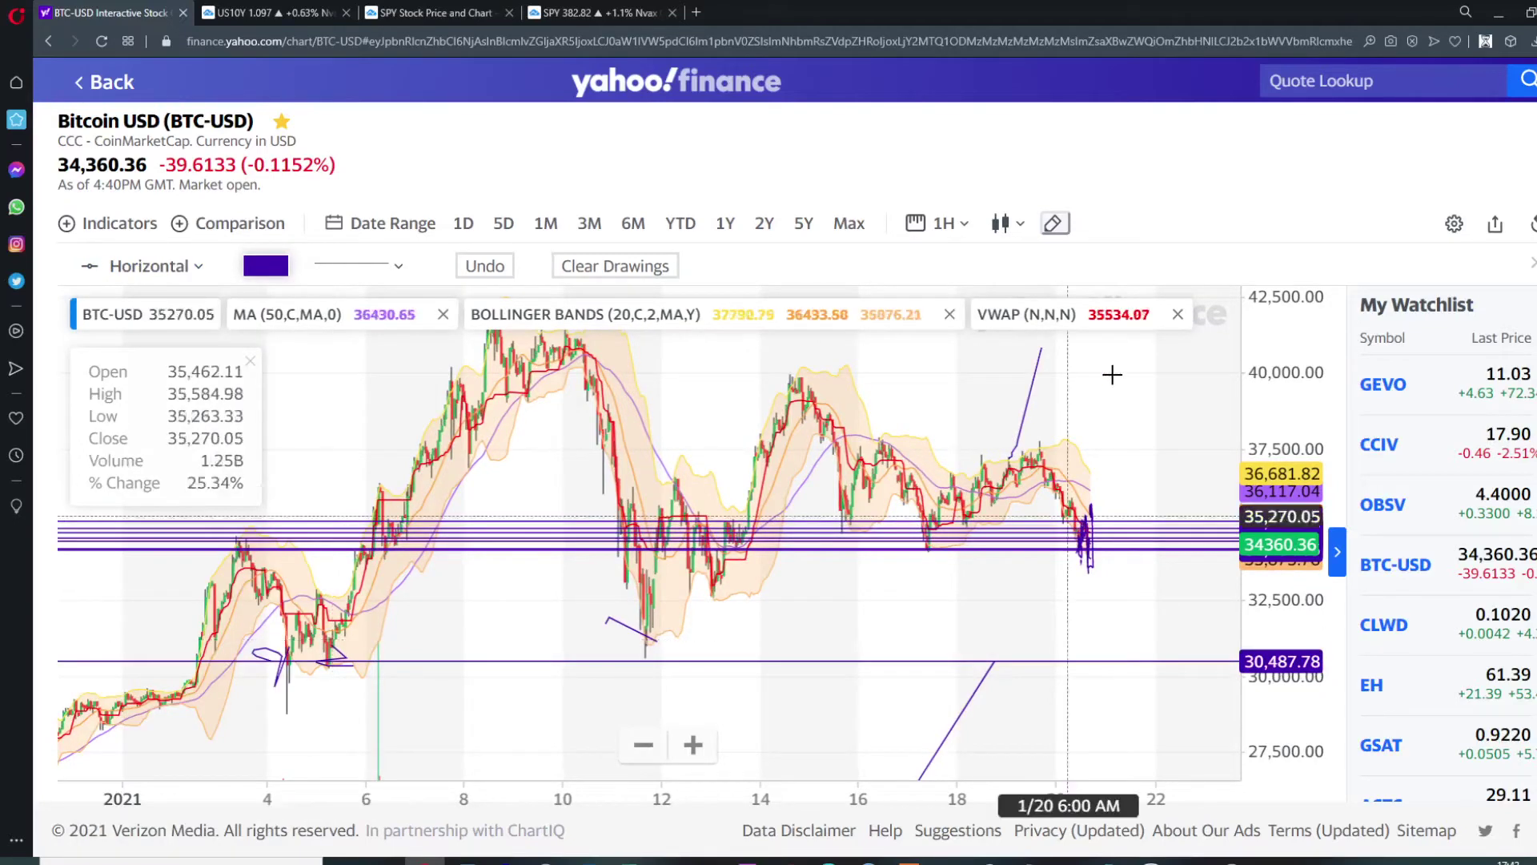
{"action": "mouse_move", "coordinate": [1091, 411]}
{"action": "left_mouse_down"}
{"action": "mouse_move", "coordinate": [1041, 439]}
{"action": "mouse_move", "coordinate": [996, 434]}
{"action": "left_mouse_up"}
{"action": "scroll", "coordinate": [996, 434], "scroll_direction": "right", "scroll_amount": 3}
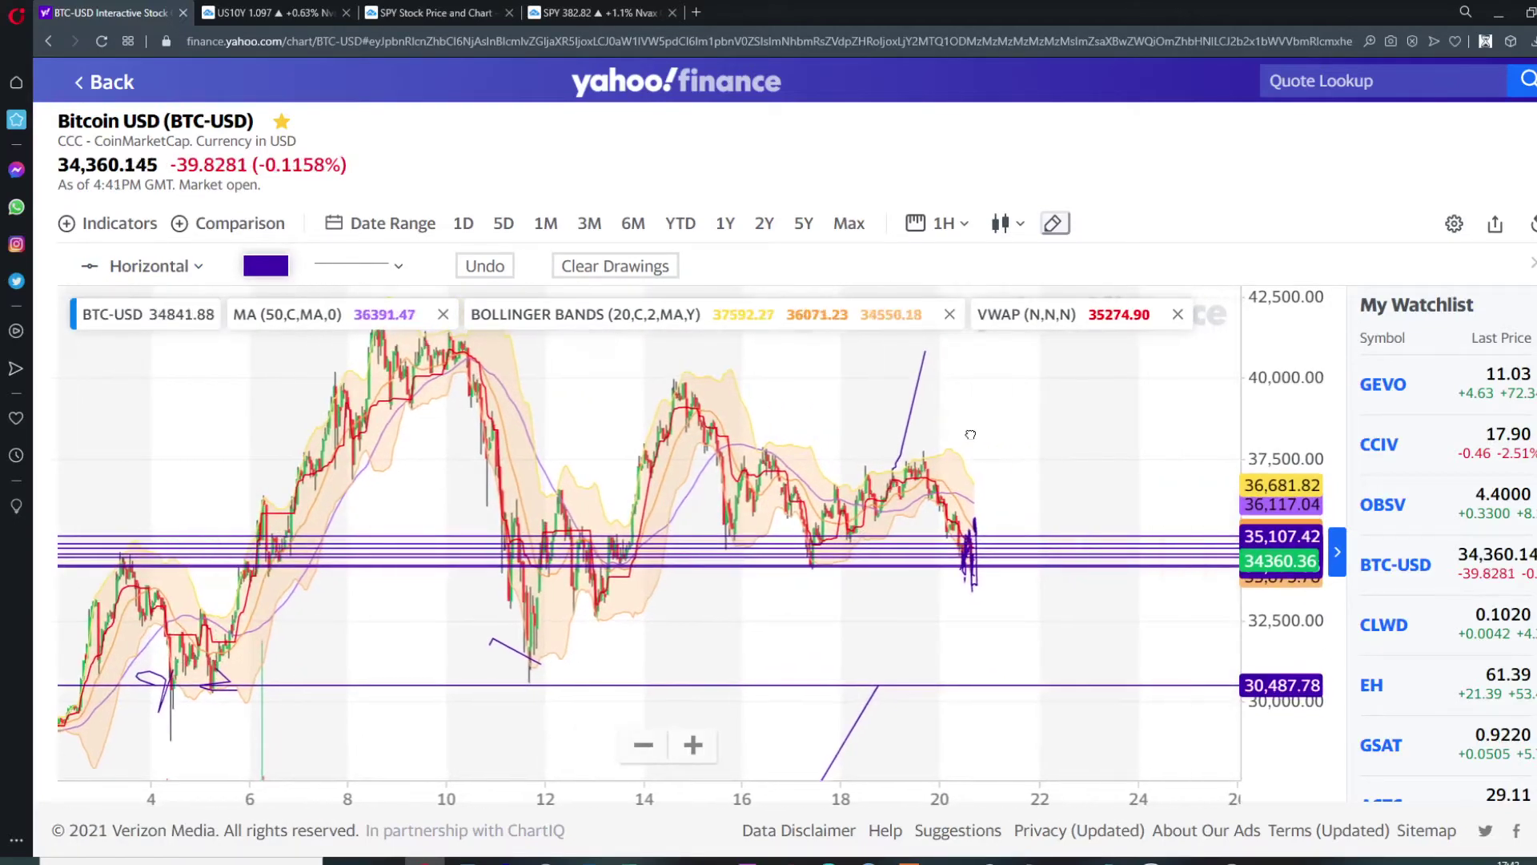
{"action": "scroll", "coordinate": [1040, 421], "scroll_direction": "right", "scroll_amount": 5}
{"action": "scroll", "coordinate": [1097, 355], "scroll_direction": "right", "scroll_amount": 2}
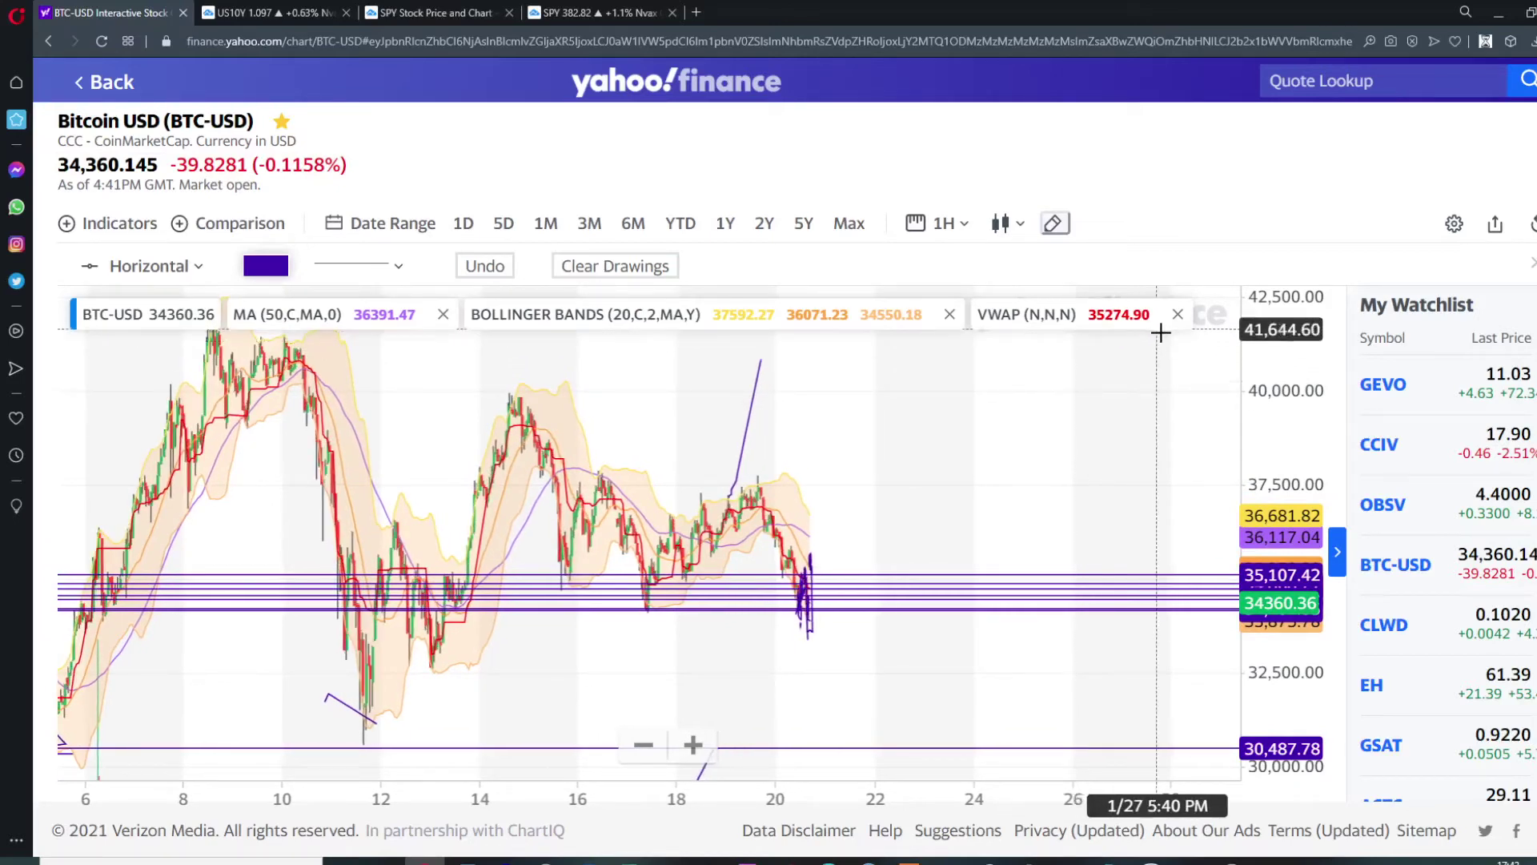
{"action": "left_click", "coordinate": [1209, 327]}
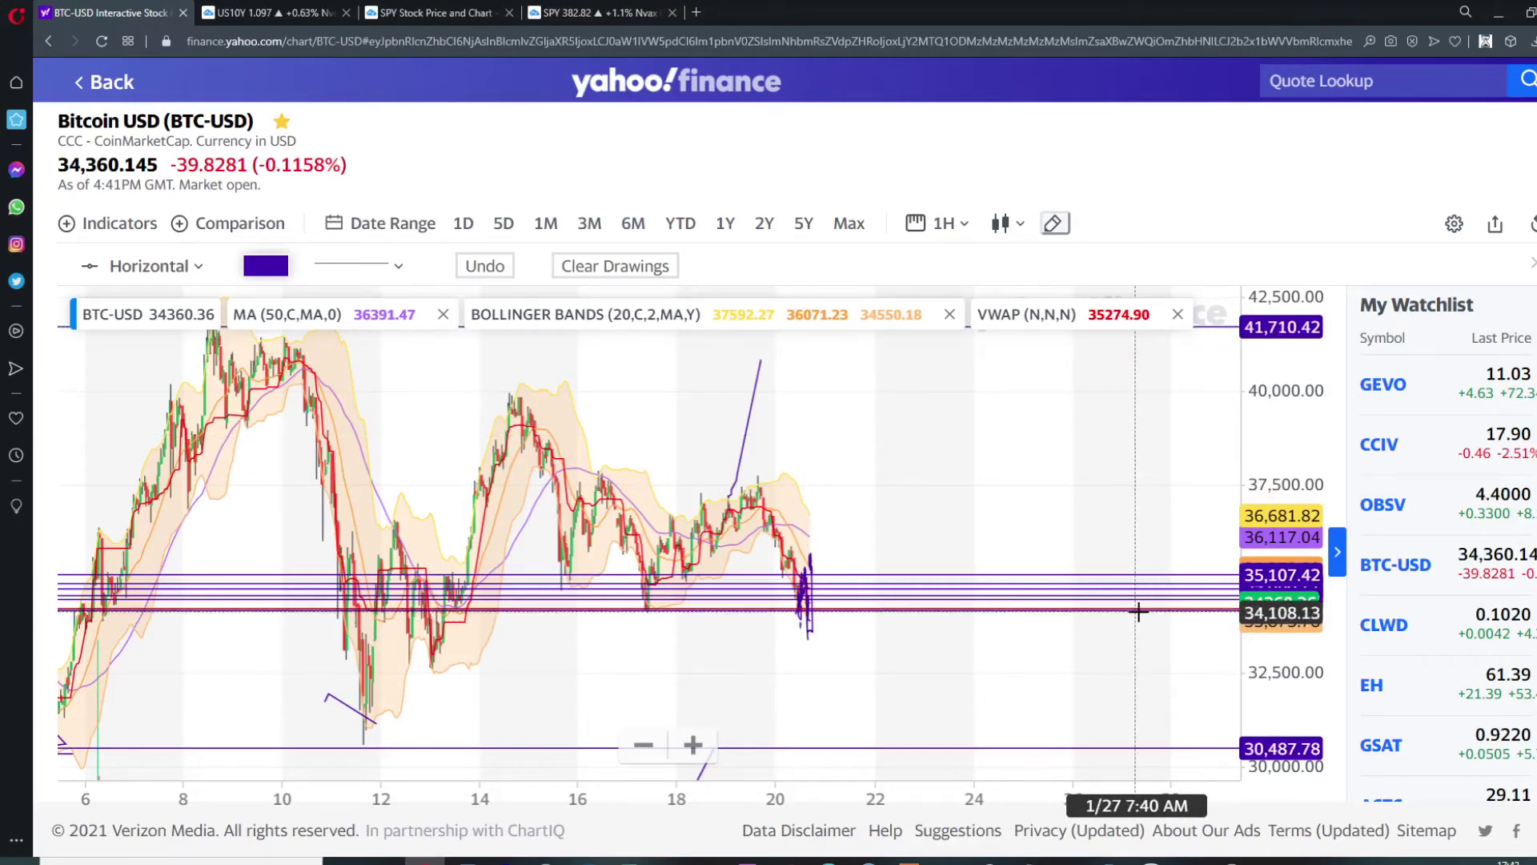
- Add a horizontal resistance line at about 37,449 along the January 19 high
{"action": "scroll", "coordinate": [1082, 622], "scroll_direction": "up", "scroll_amount": 2}
{"action": "scroll", "coordinate": [1081, 622], "scroll_direction": "up", "scroll_amount": 3}
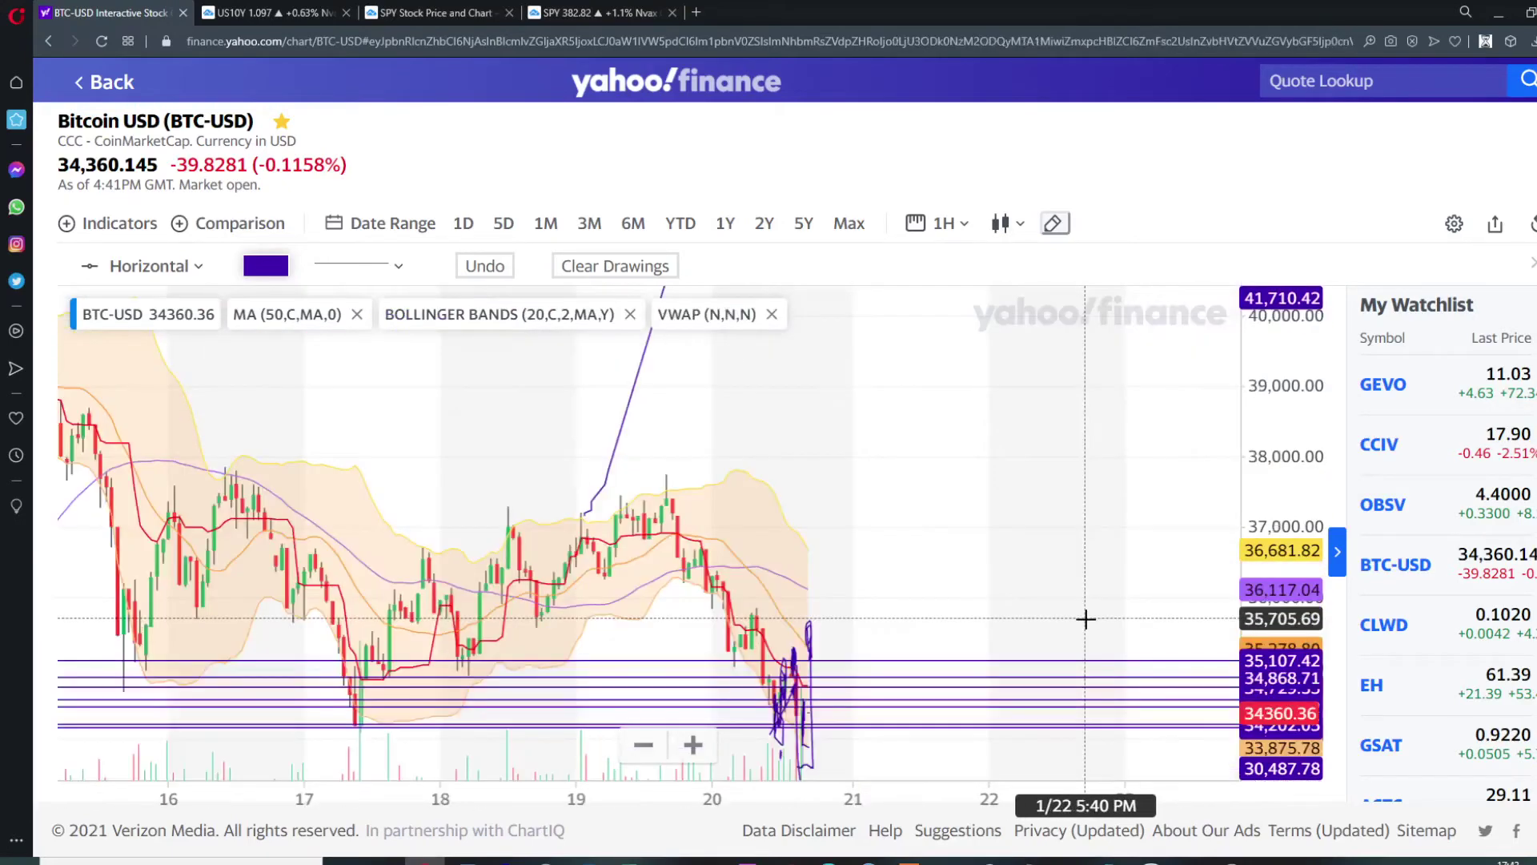
{"action": "left_click_drag", "start_coordinate": [974, 458], "coordinate": [974, 210]}
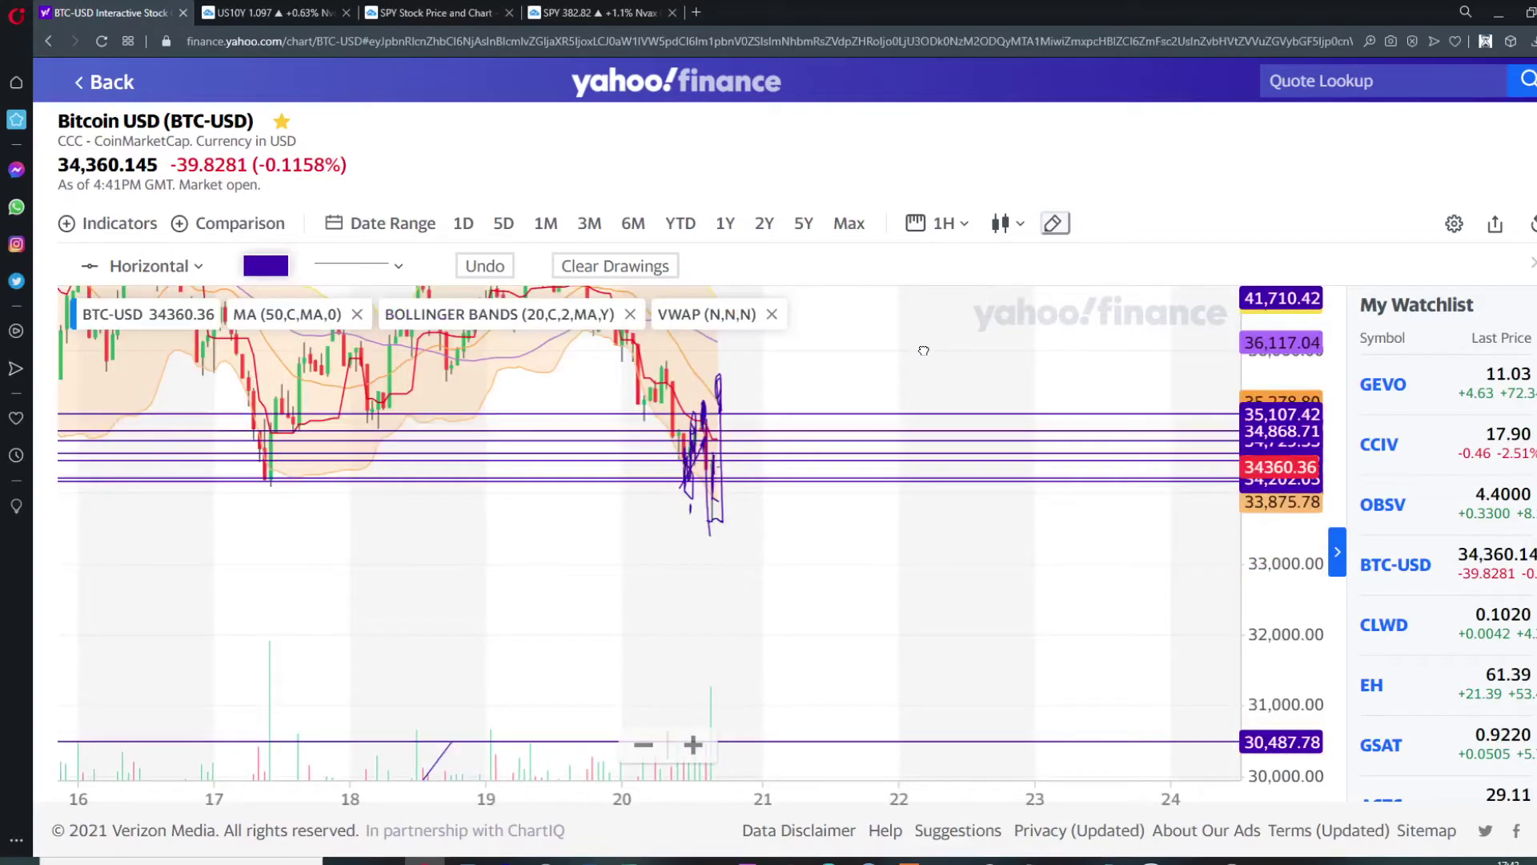
{"action": "scroll", "coordinate": [903, 597], "scroll_direction": "down", "scroll_amount": 3}
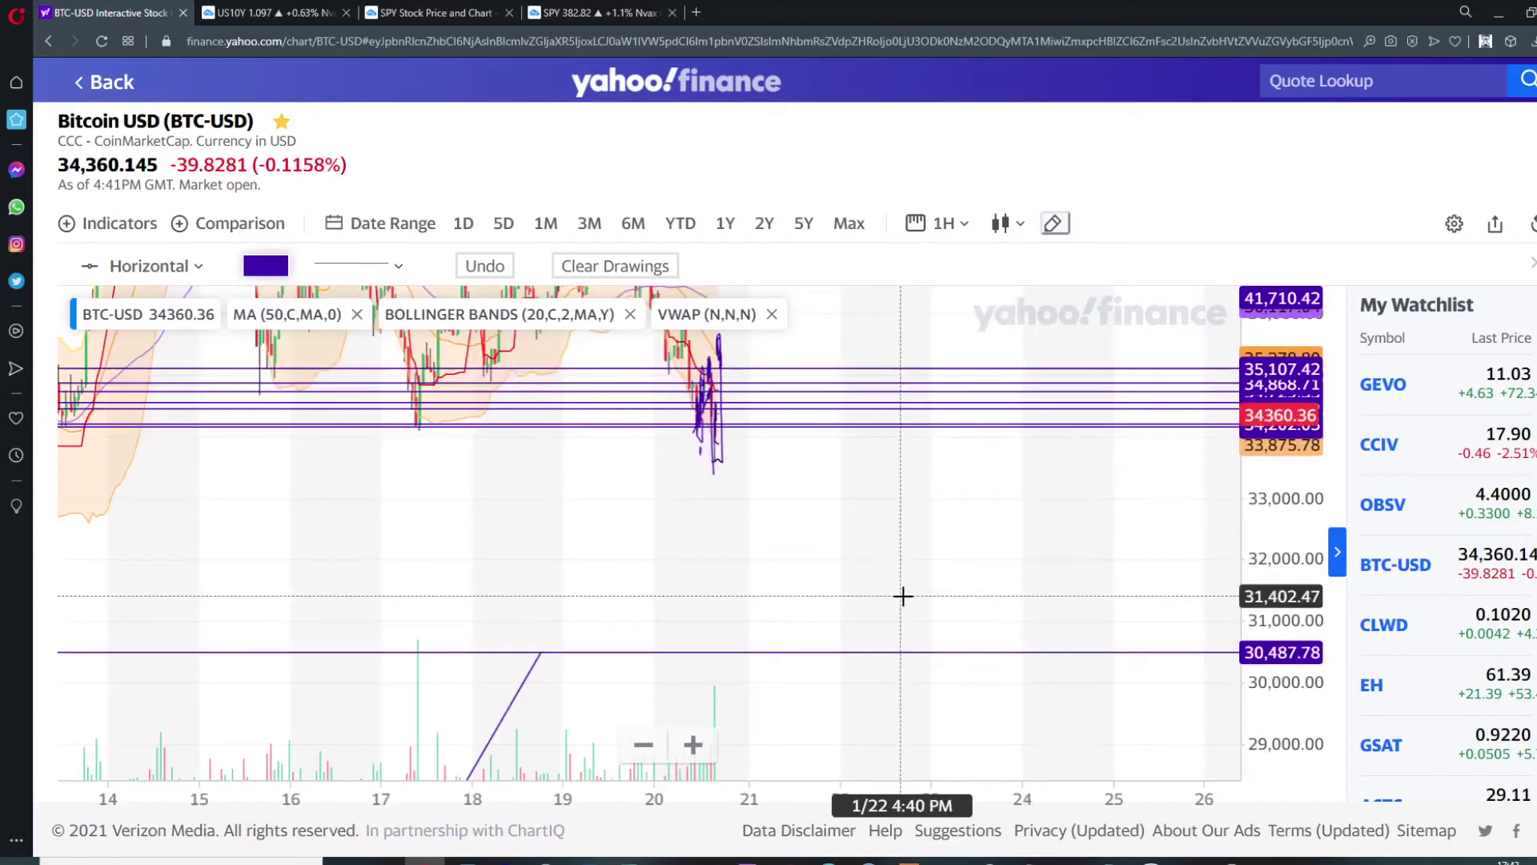
{"action": "scroll", "coordinate": [903, 596], "scroll_direction": "down", "scroll_amount": 2}
{"action": "left_click_drag", "start_coordinate": [794, 629], "coordinate": [780, 843]}
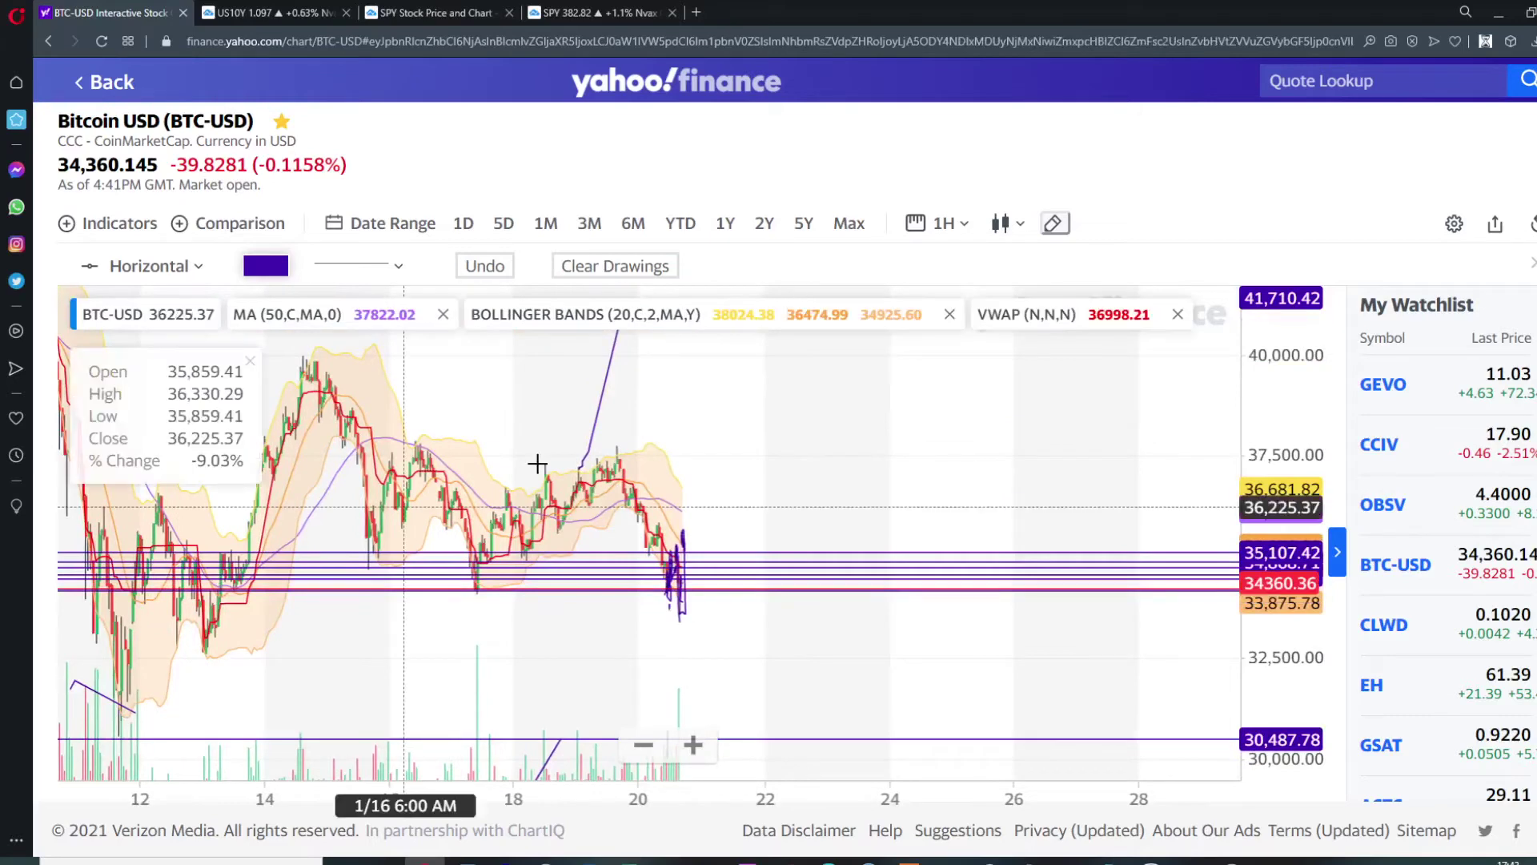
{"action": "left_click", "coordinate": [687, 575]}
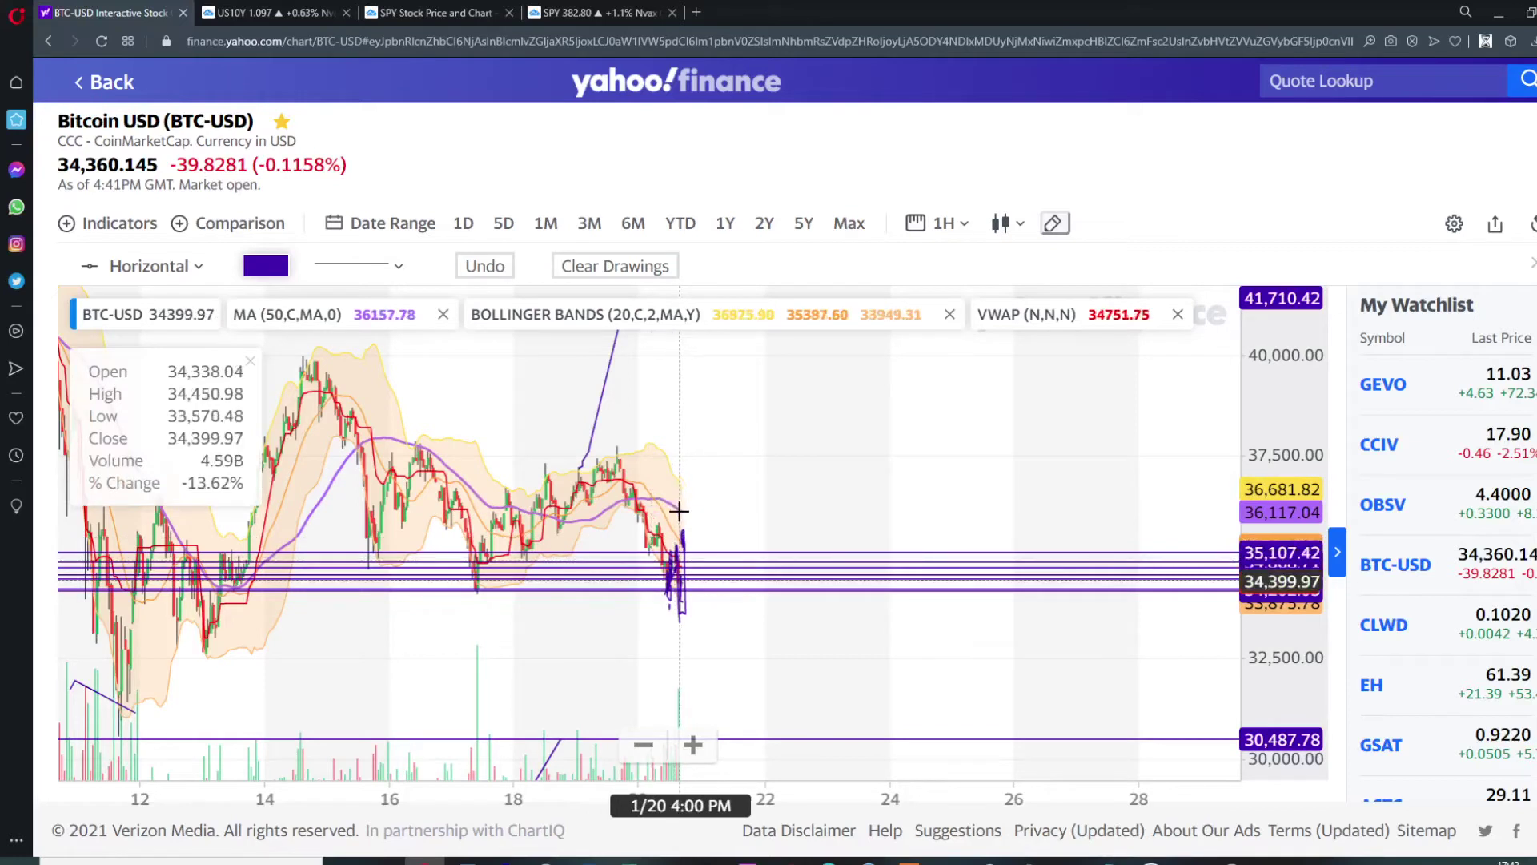
{"action": "left_click", "coordinate": [192, 269]}
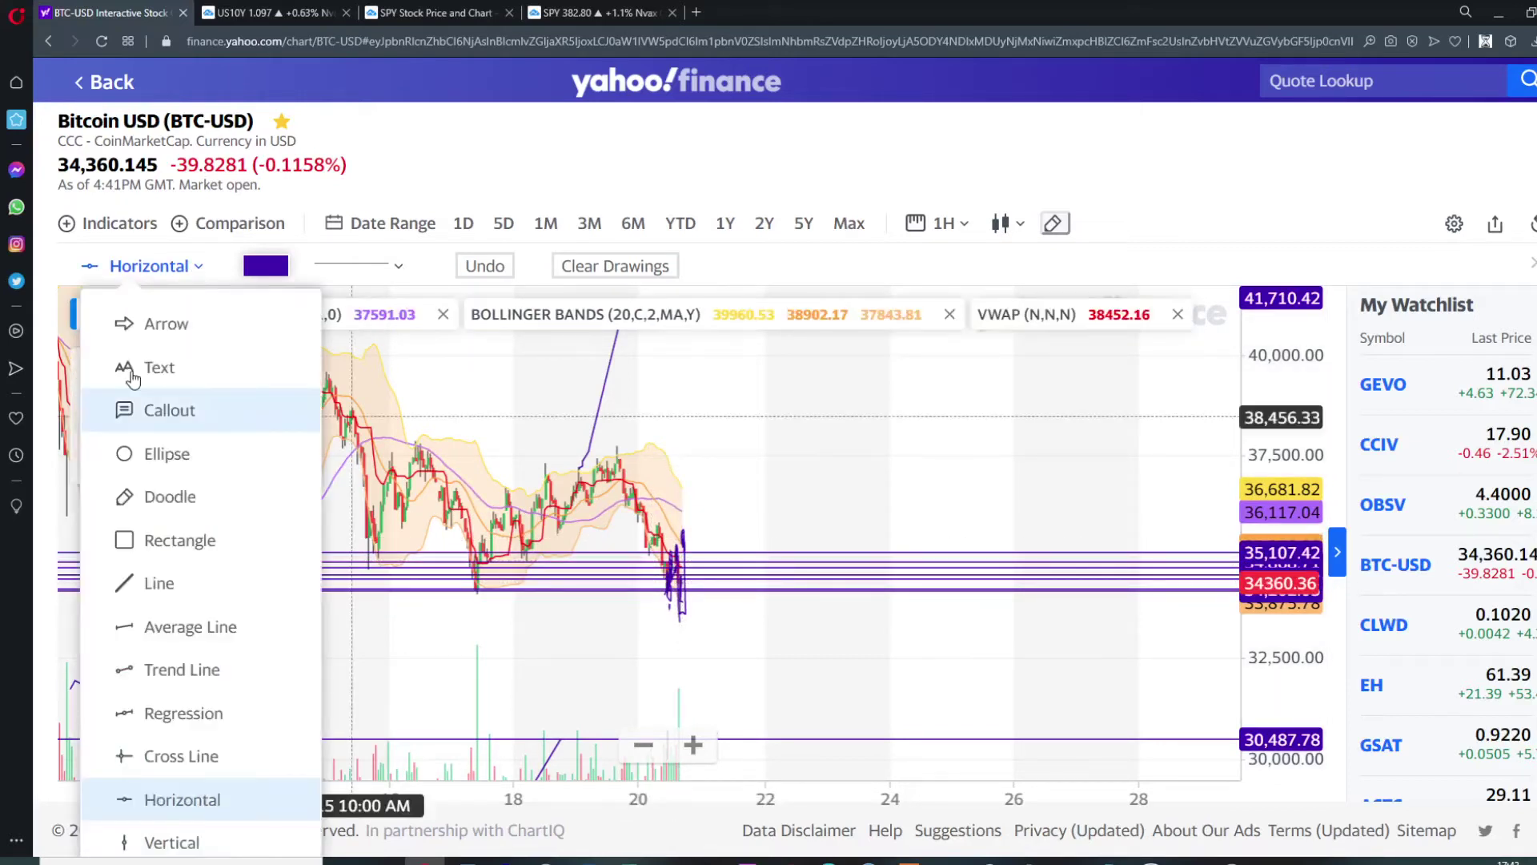
{"action": "left_click", "coordinate": [207, 802]}
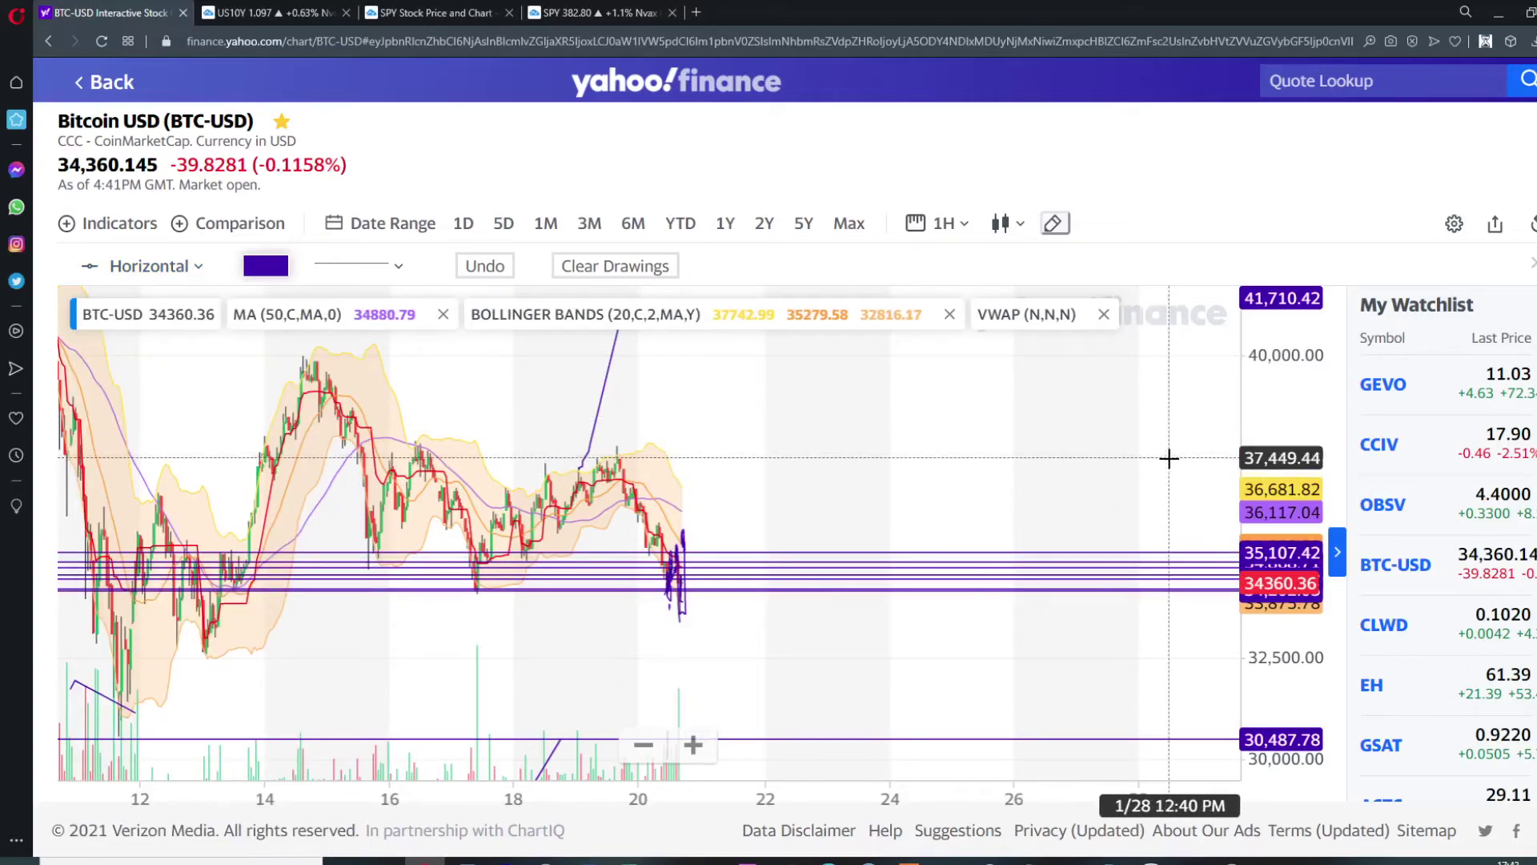
{"action": "left_click", "coordinate": [1125, 470]}
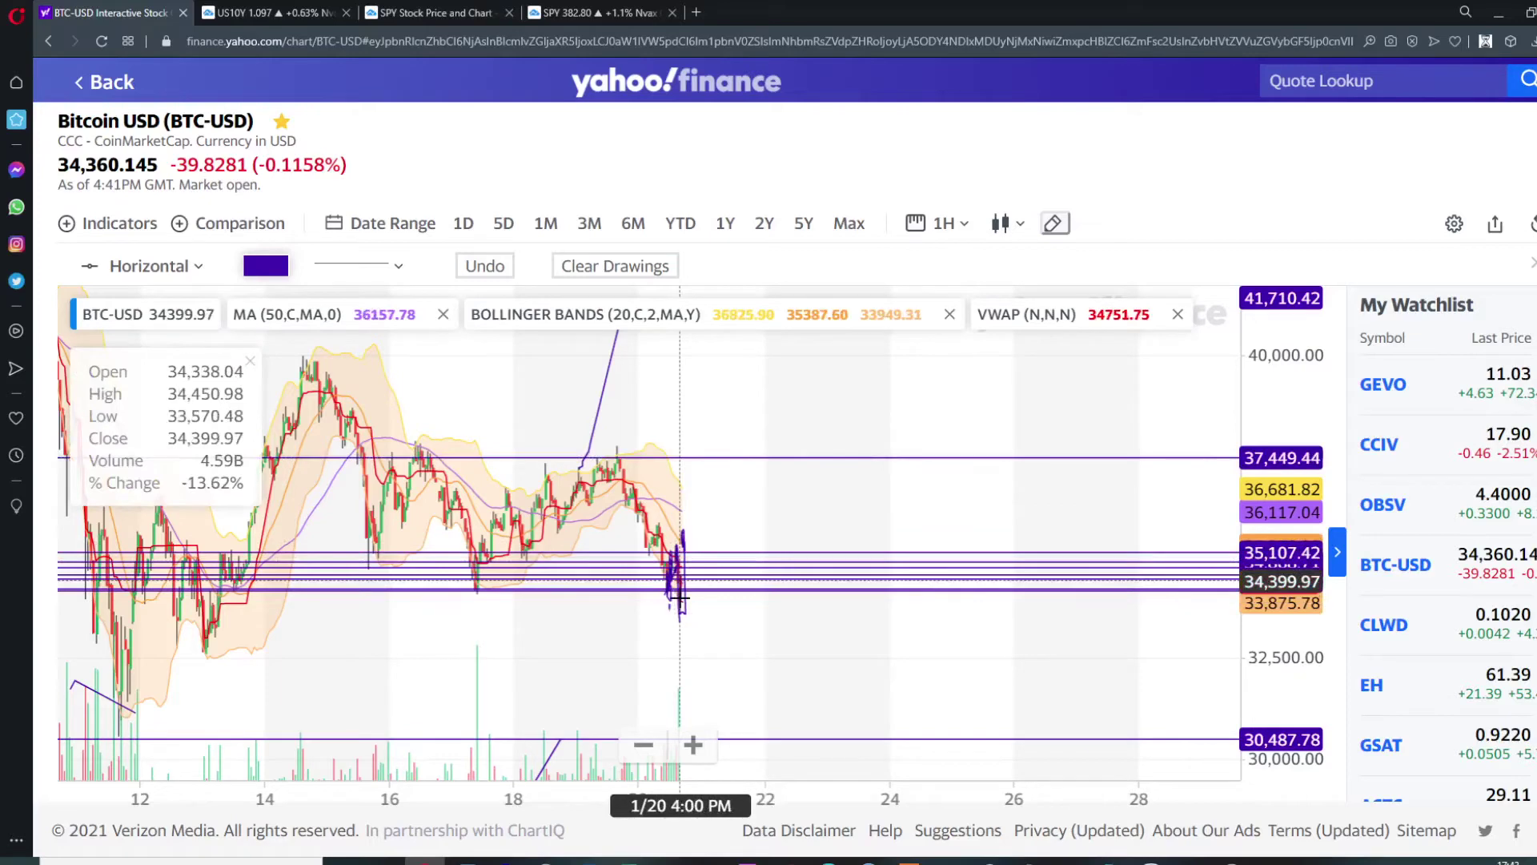
- Select the Doodle tool and examine the latest candles around January 20 against the horizontal levels
{"action": "left_click", "coordinate": [171, 267]}
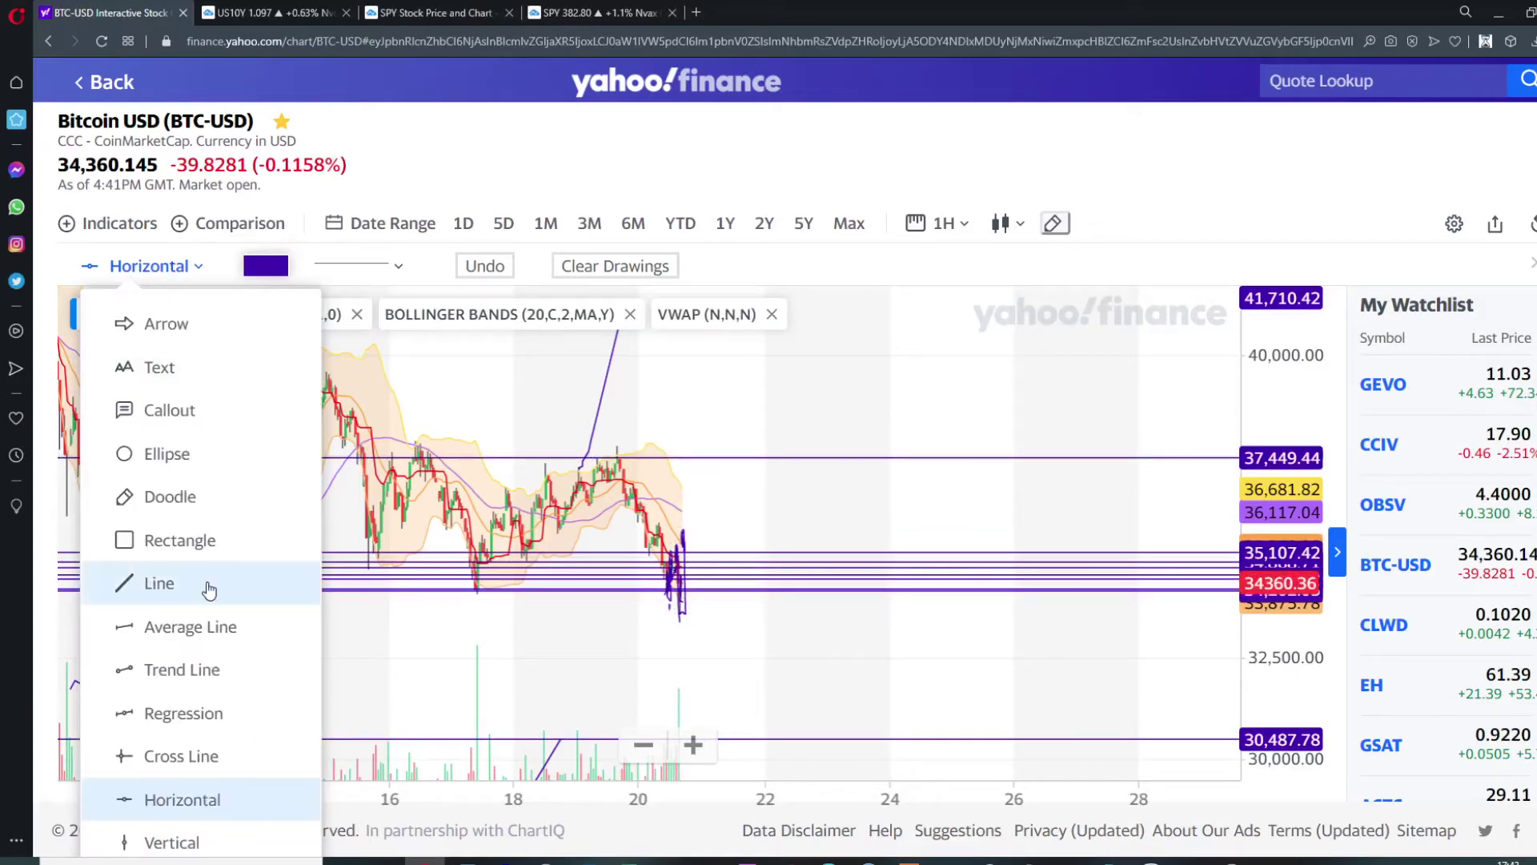
{"action": "left_click", "coordinate": [190, 502]}
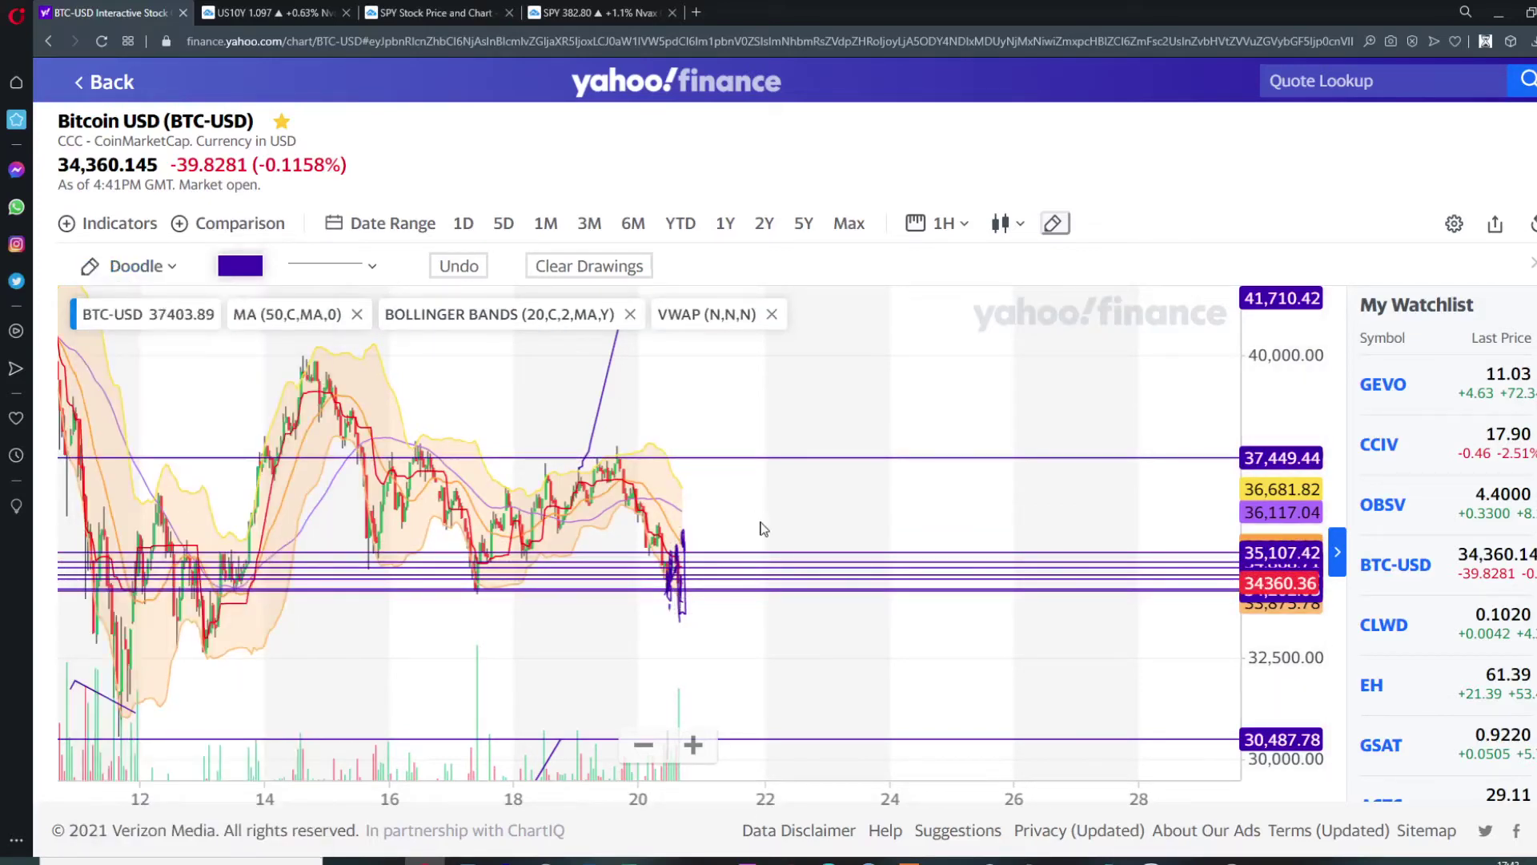
{"action": "scroll", "coordinate": [765, 532], "scroll_direction": "up", "scroll_amount": 3}
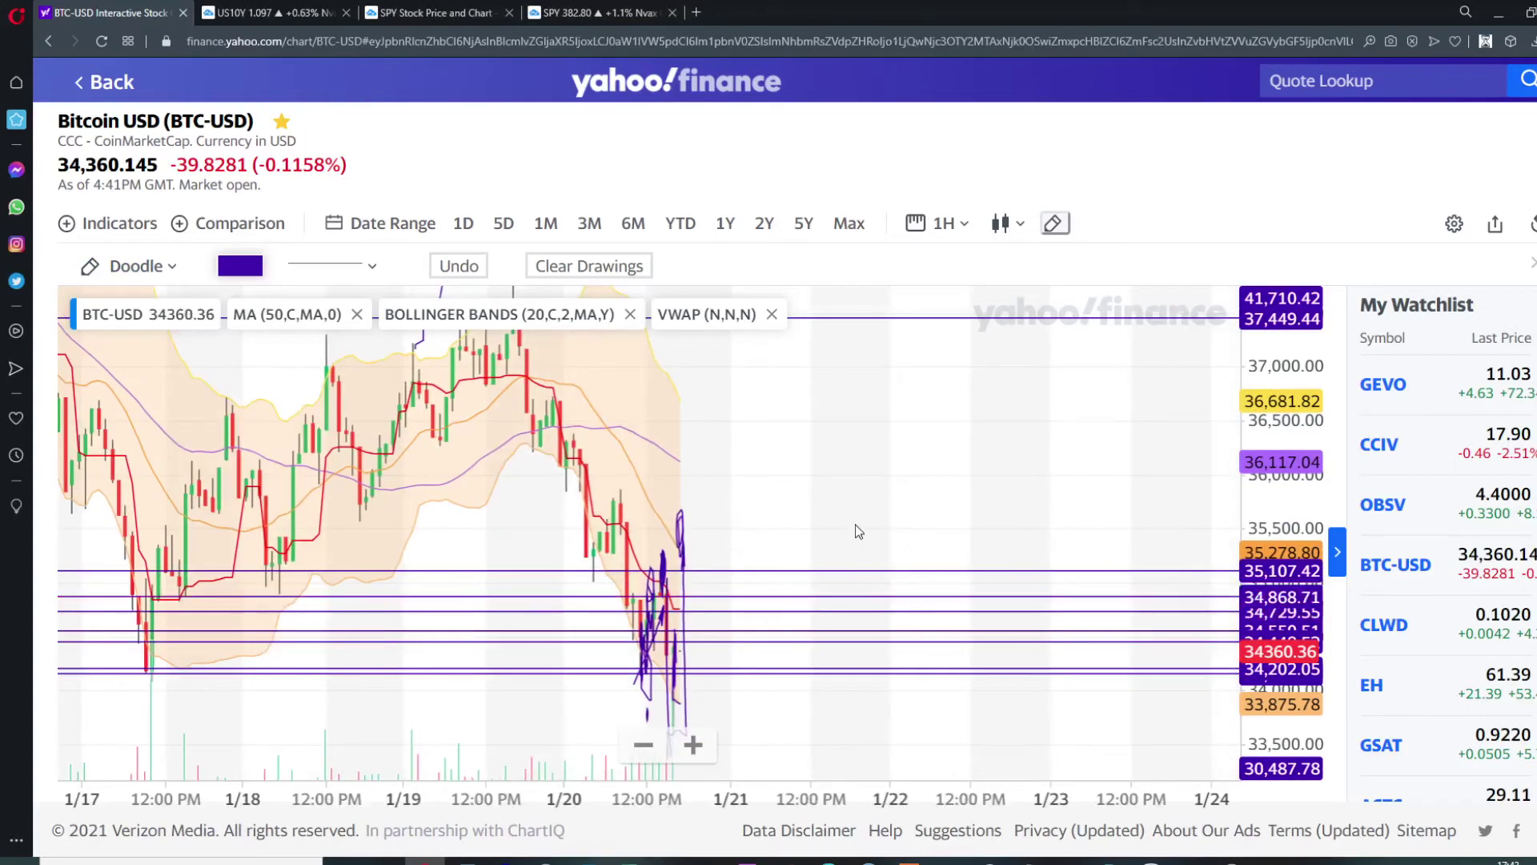
{"action": "scroll", "coordinate": [853, 528], "scroll_direction": "down", "scroll_amount": 3}
{"action": "left_click", "coordinate": [697, 638]}
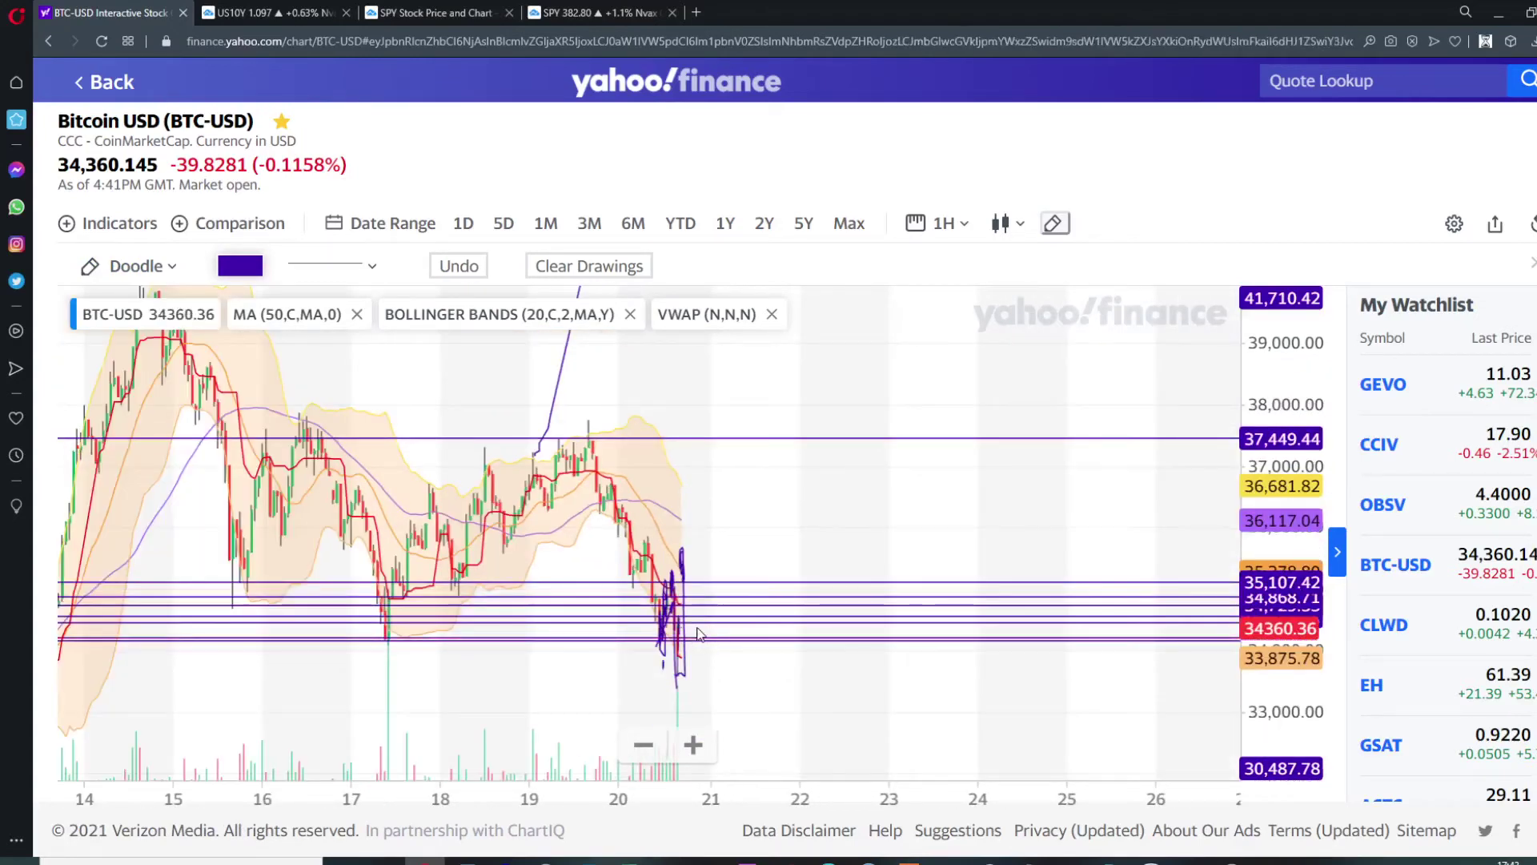
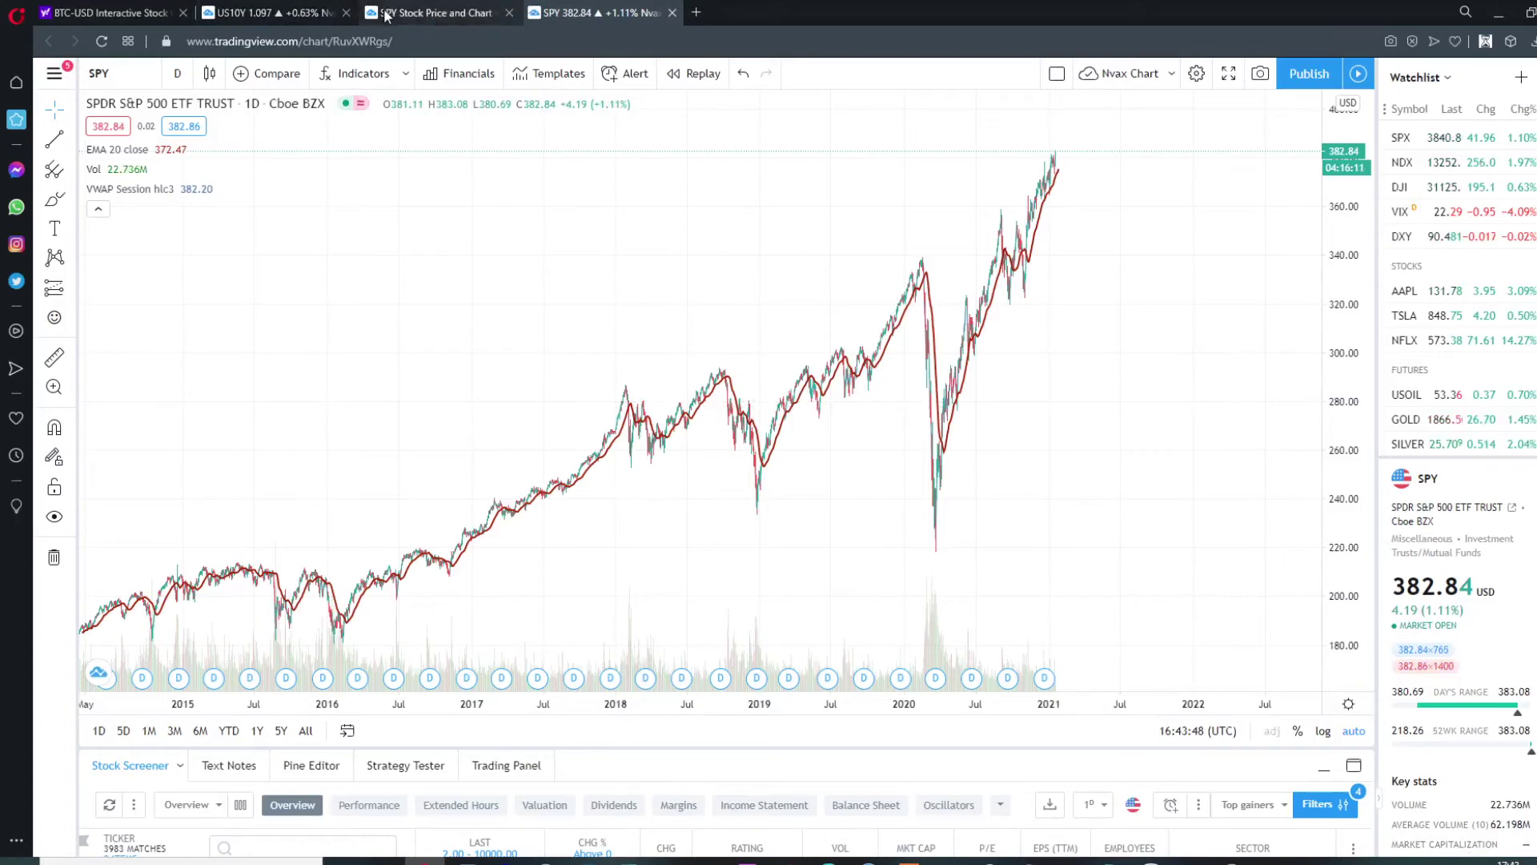
- Switch to the US10Y chart and draw a rising trend line from the August 2020 low at 0.504 to about 1.090 in mid-March 2021
{"action": "left_click", "coordinate": [272, 13]}
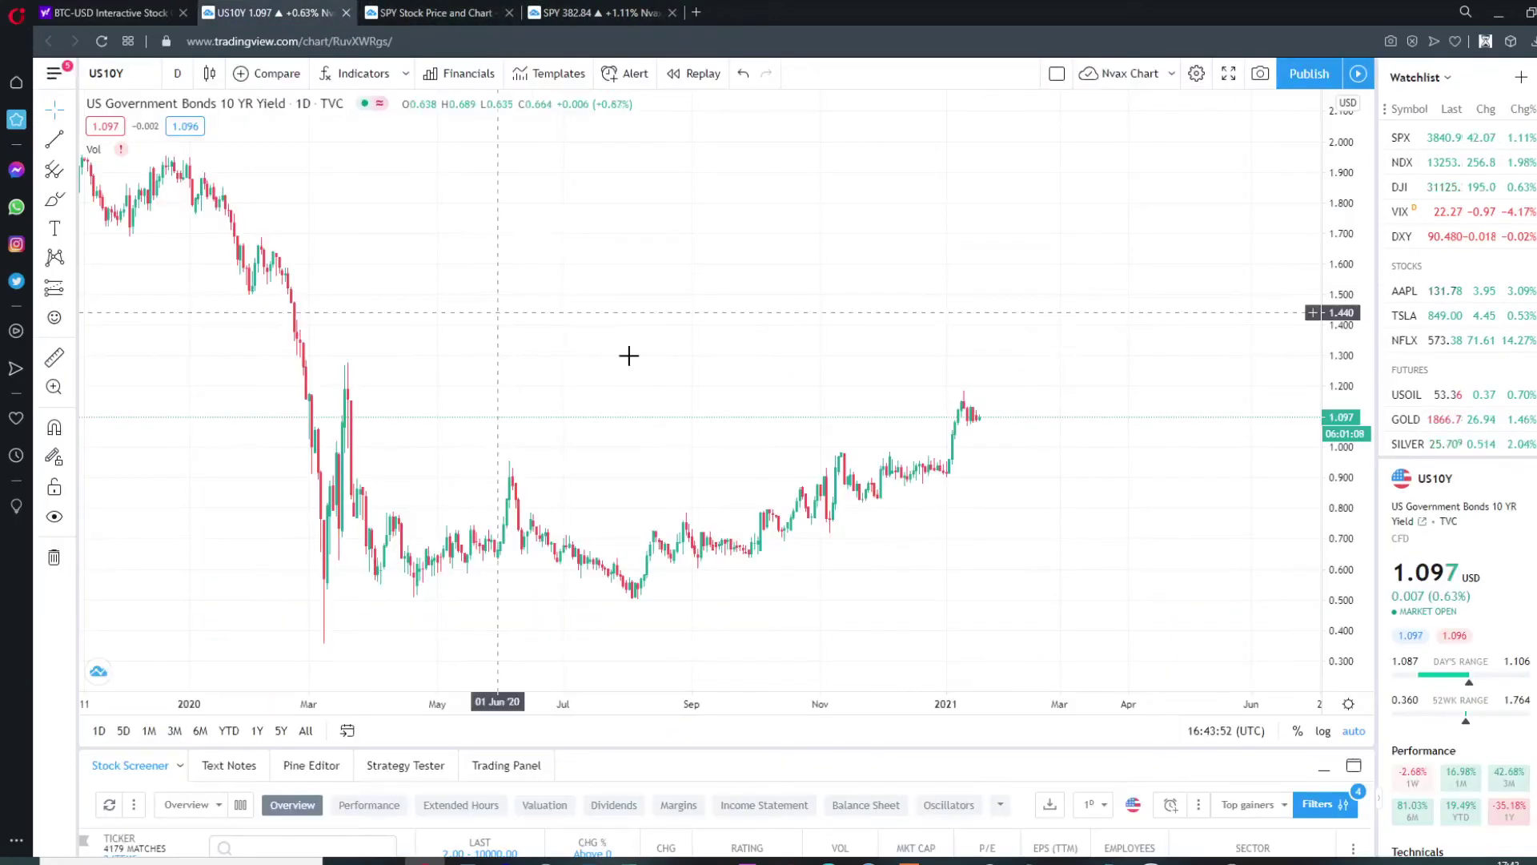
{"action": "left_click", "coordinate": [148, 80]}
{"action": "key", "text": "Escape"}
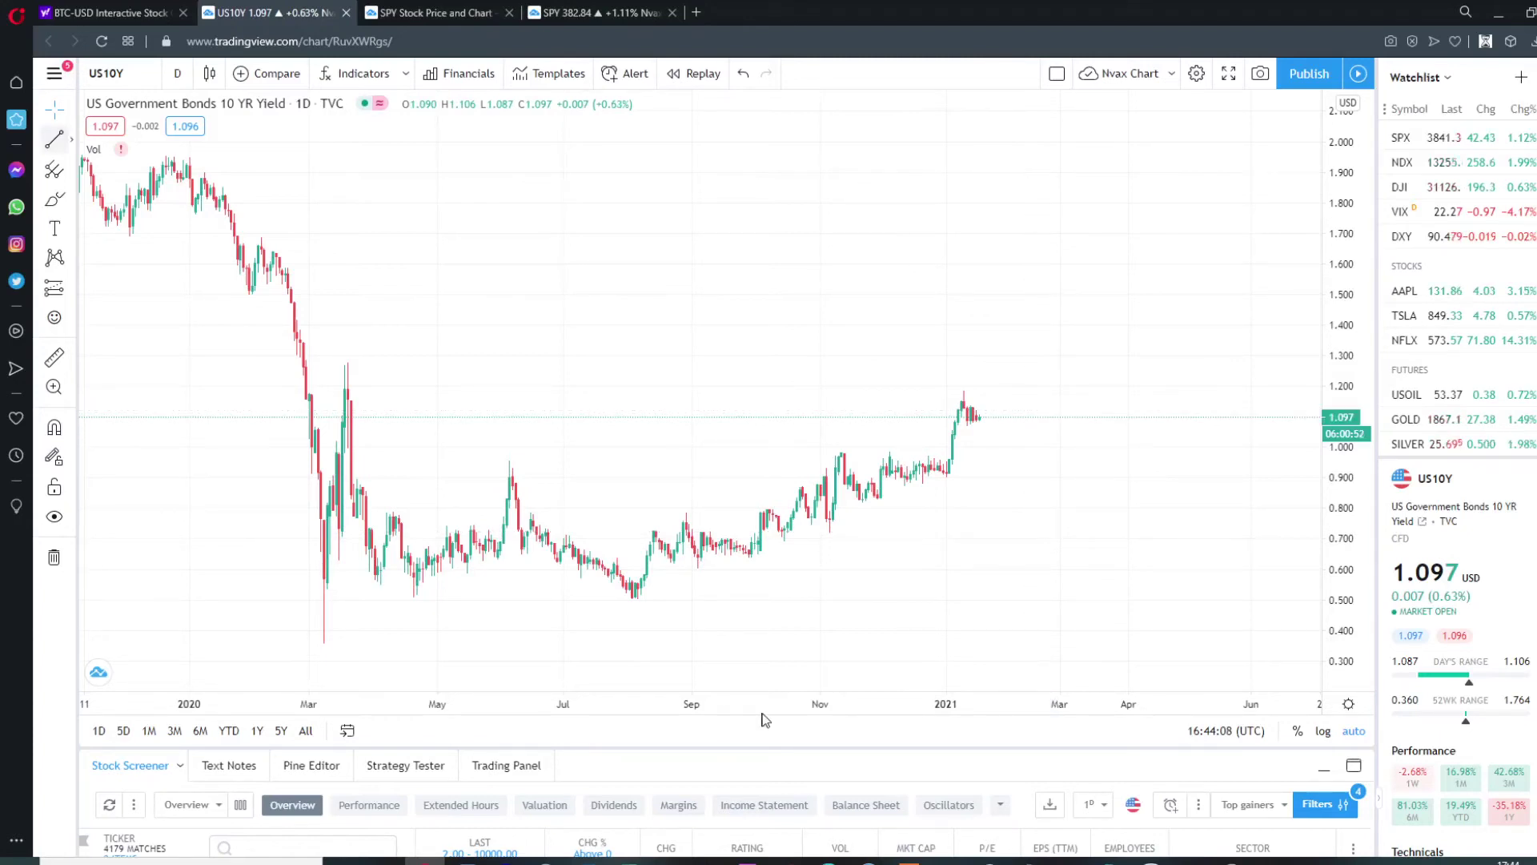
{"action": "key", "text": "alt+t"}
{"action": "left_click", "coordinate": [632, 597]}
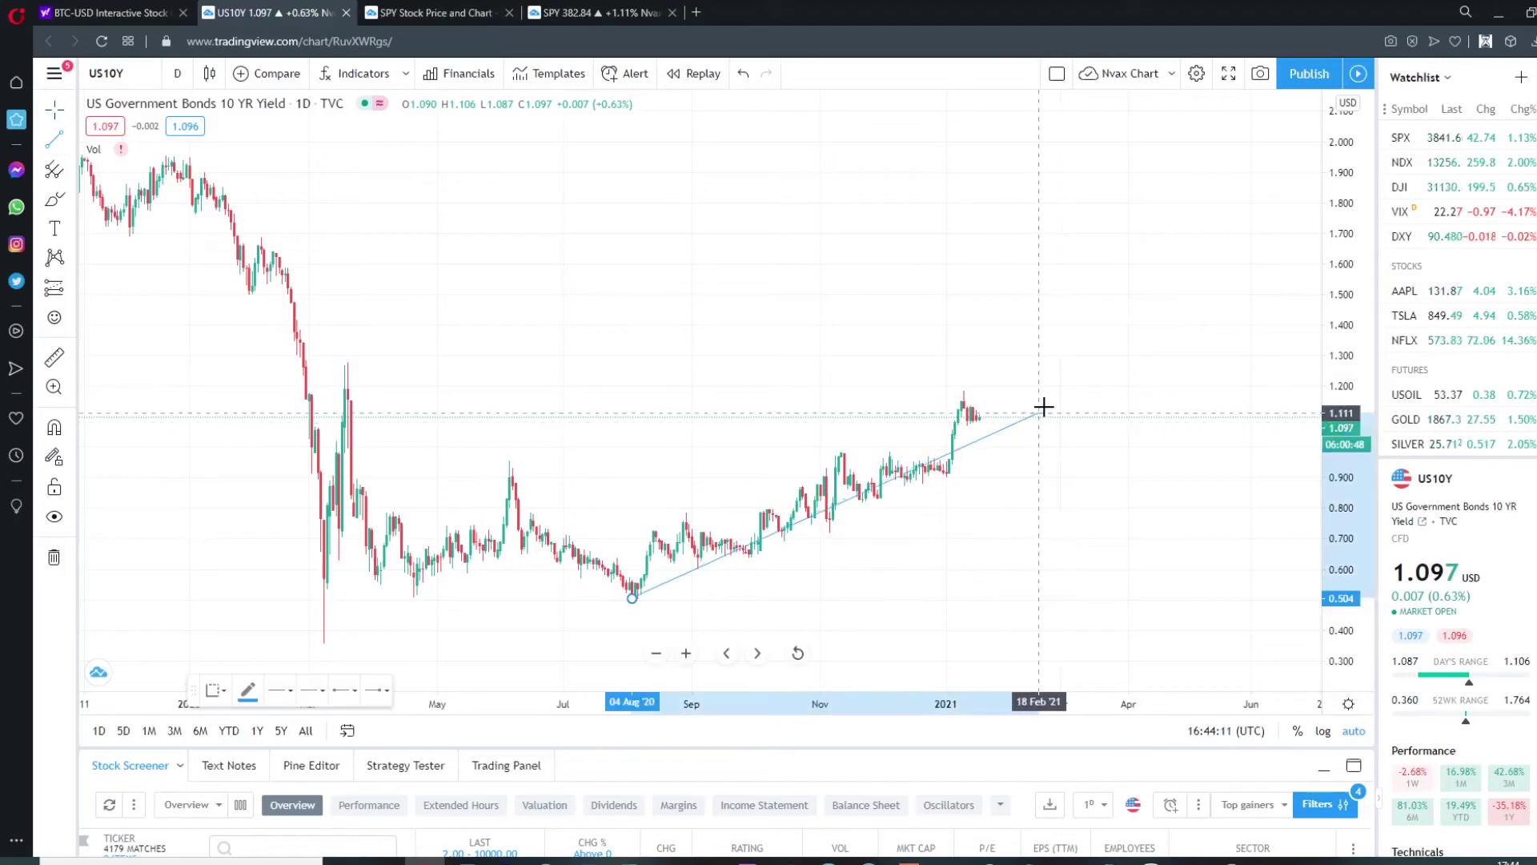
{"action": "left_click", "coordinate": [1096, 419]}
{"action": "scroll", "coordinate": [1120, 403], "scroll_direction": "up", "scroll_amount": 2}
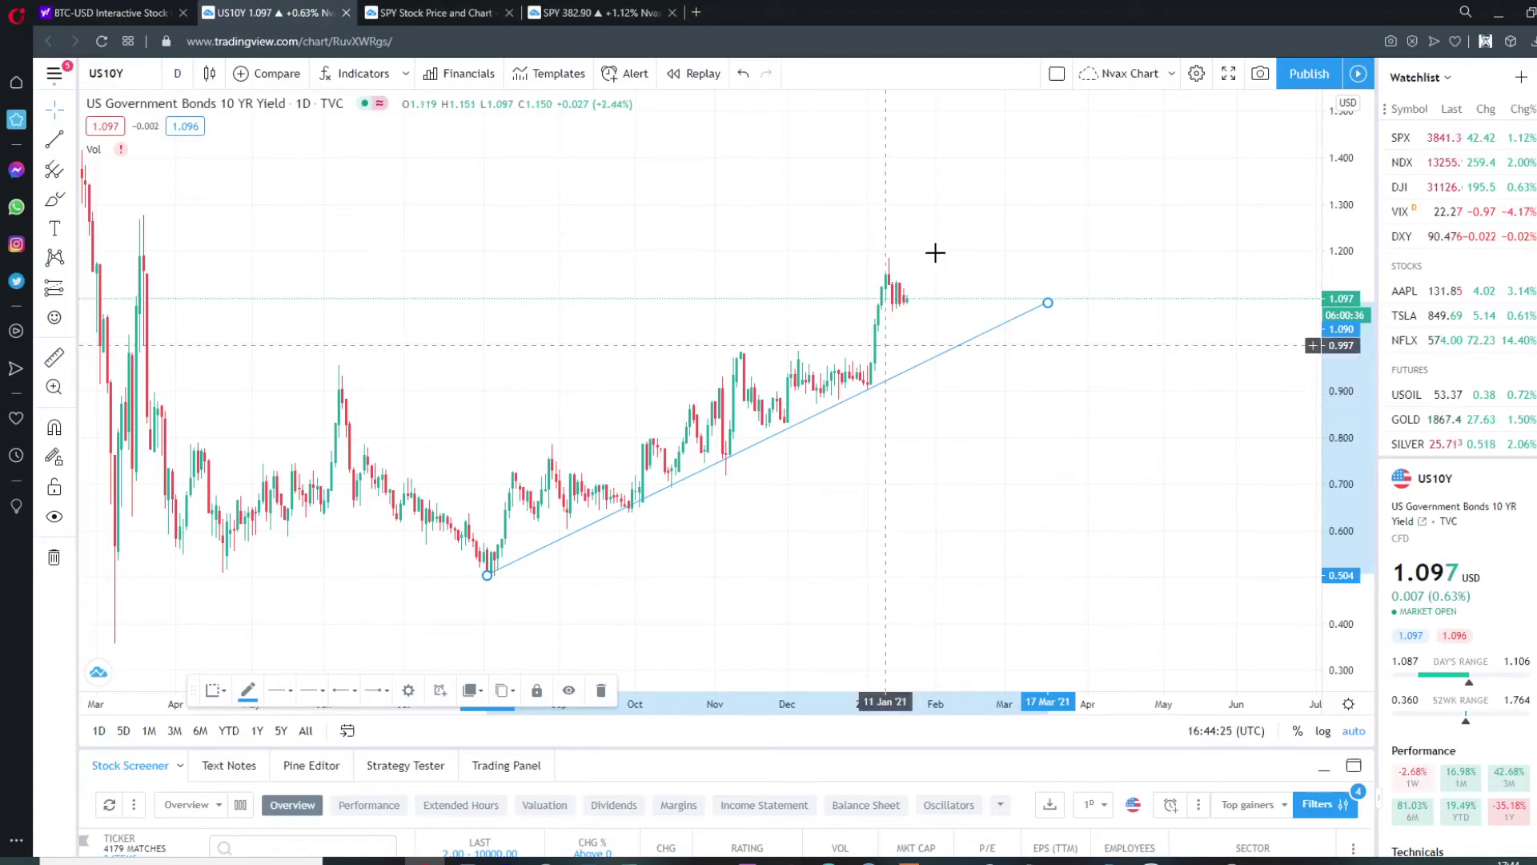
{"action": "scroll", "coordinate": [1033, 268], "scroll_direction": "up", "scroll_amount": 1}
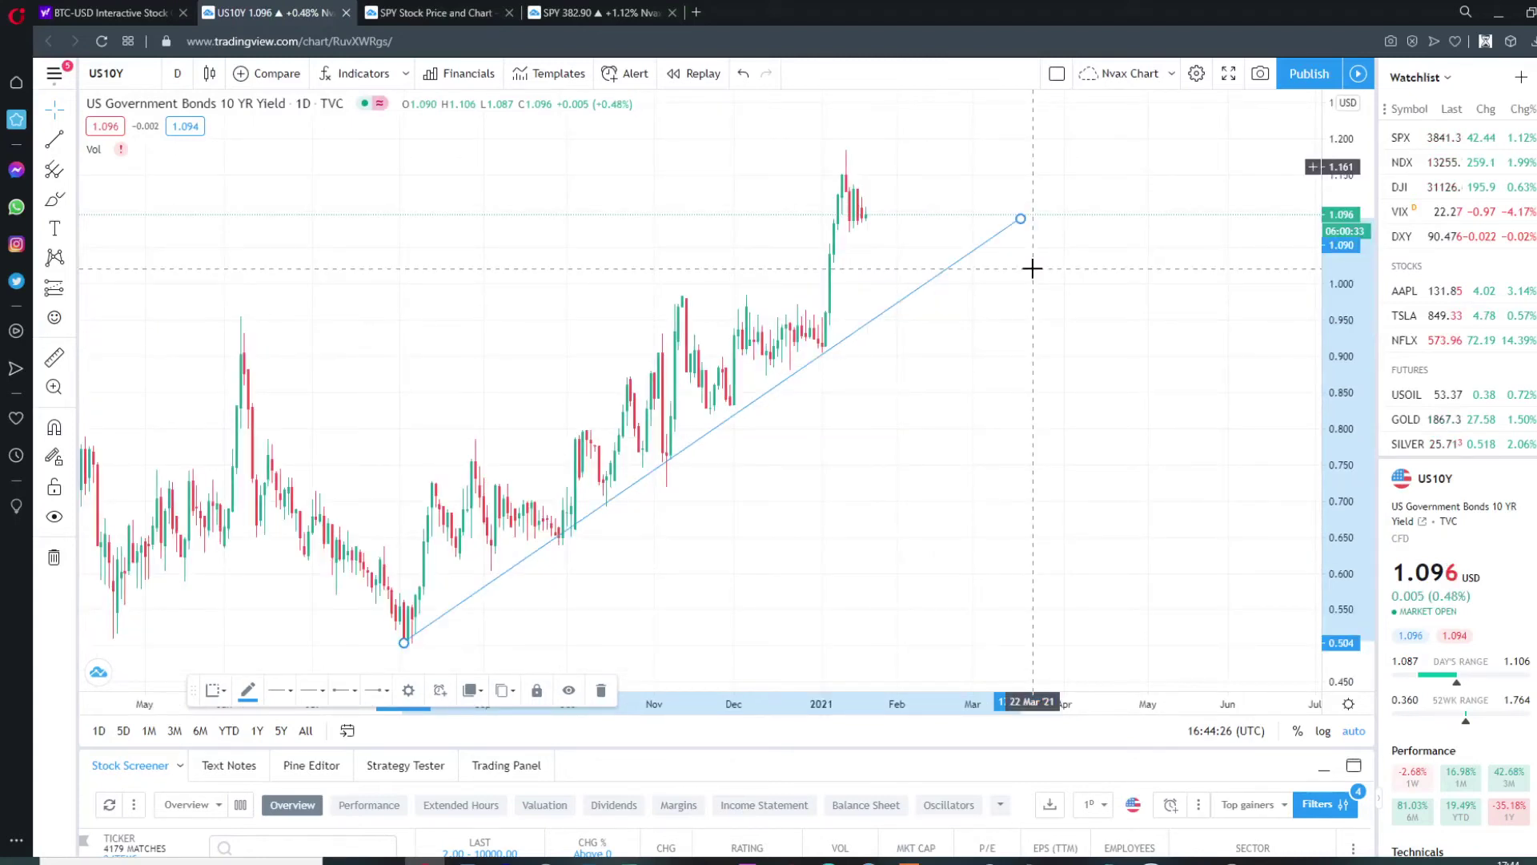
{"action": "left_click_drag", "start_coordinate": [1033, 269], "coordinate": [1012, 367]}
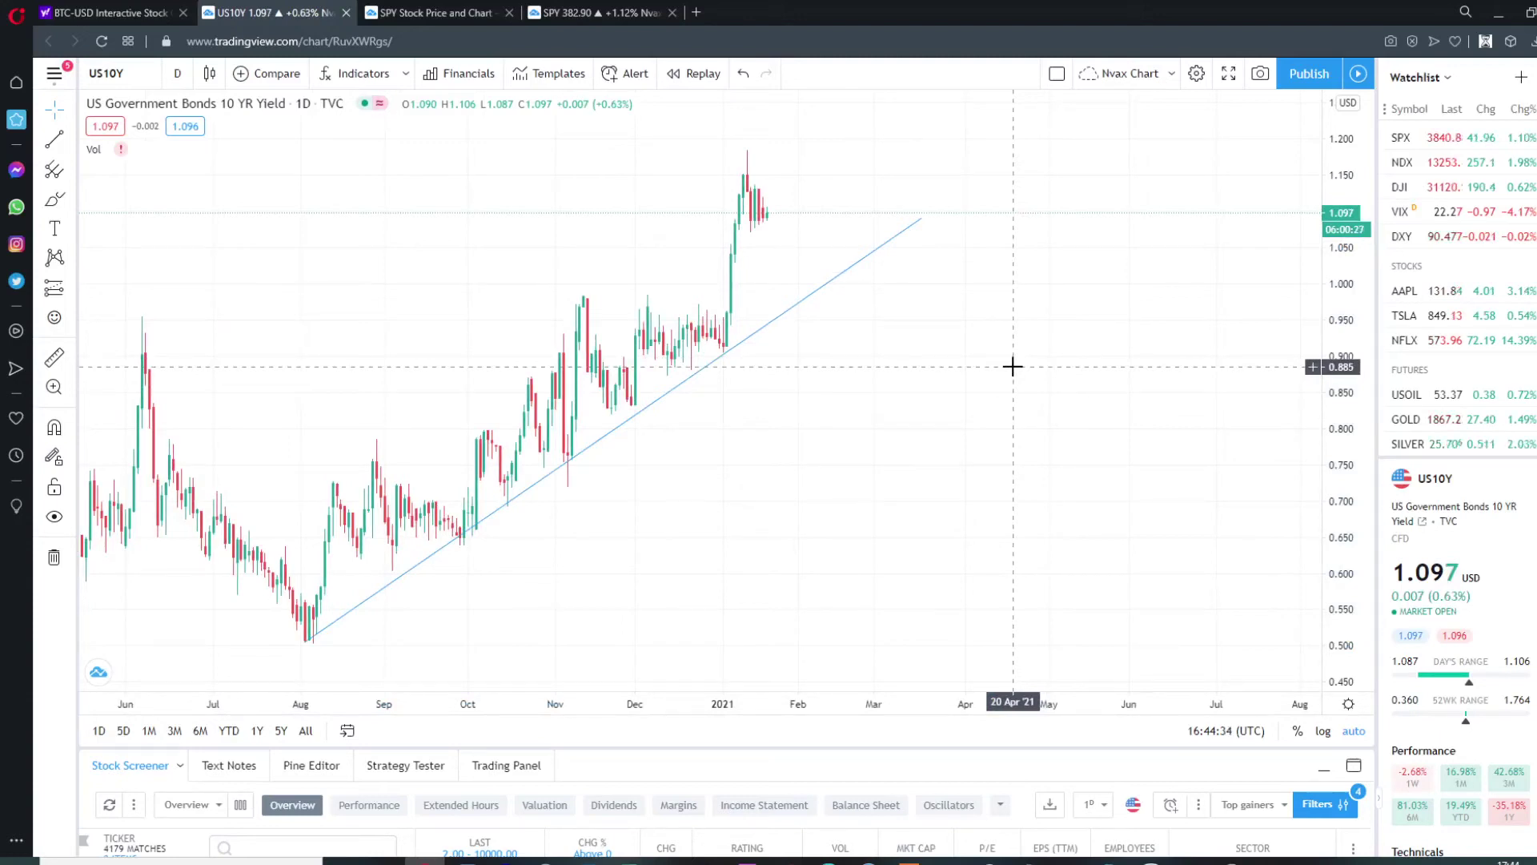
- Draw a short descending trend line across the January 2021 highs from about 1.163 on January 8 to 1.100 near January 26
{"action": "key", "text": "alt+t"}
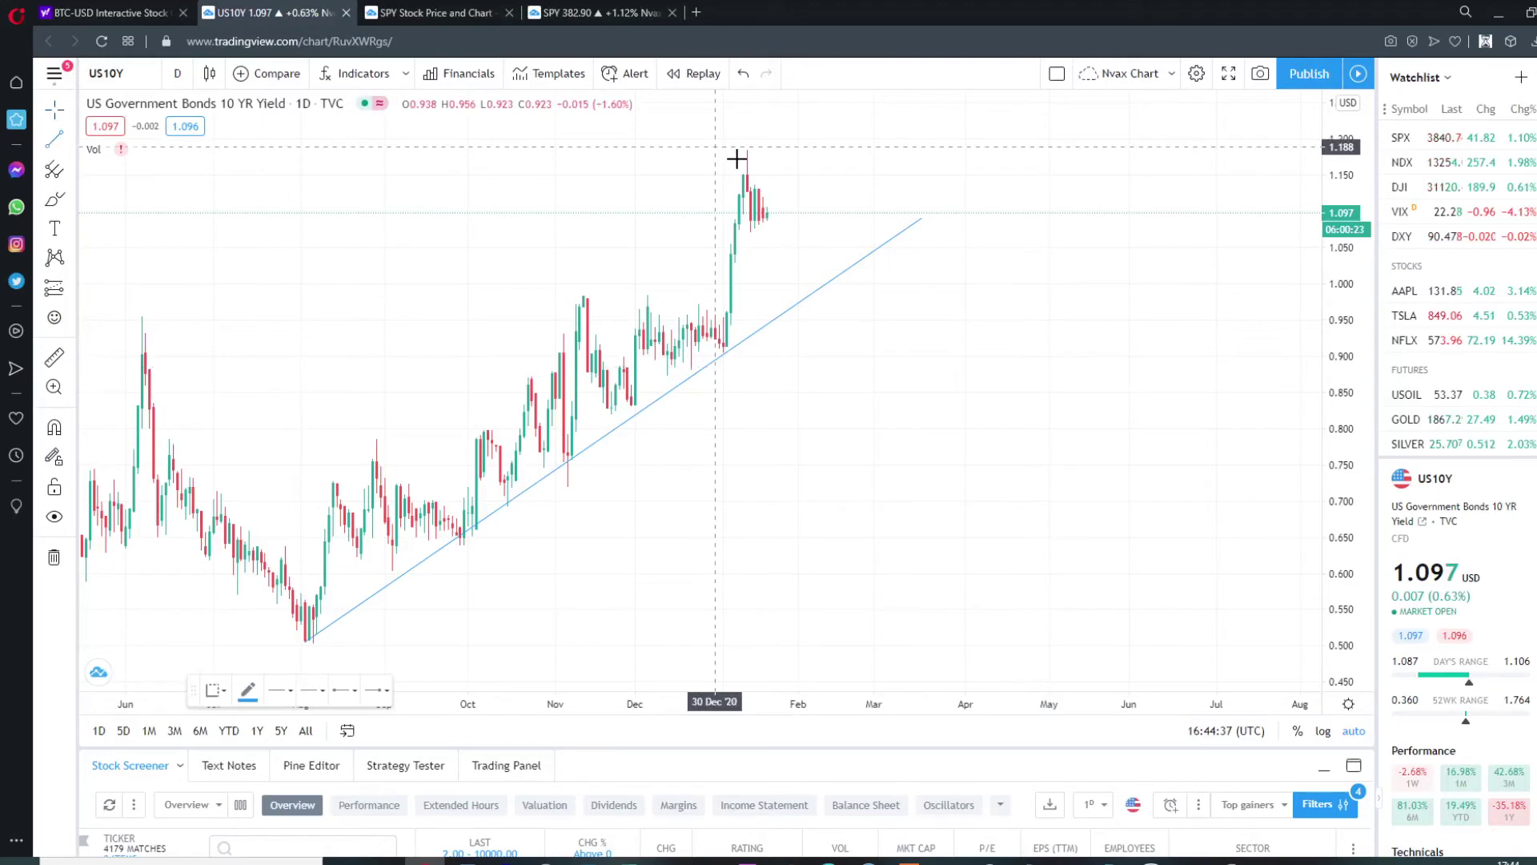
{"action": "left_click", "coordinate": [739, 165]}
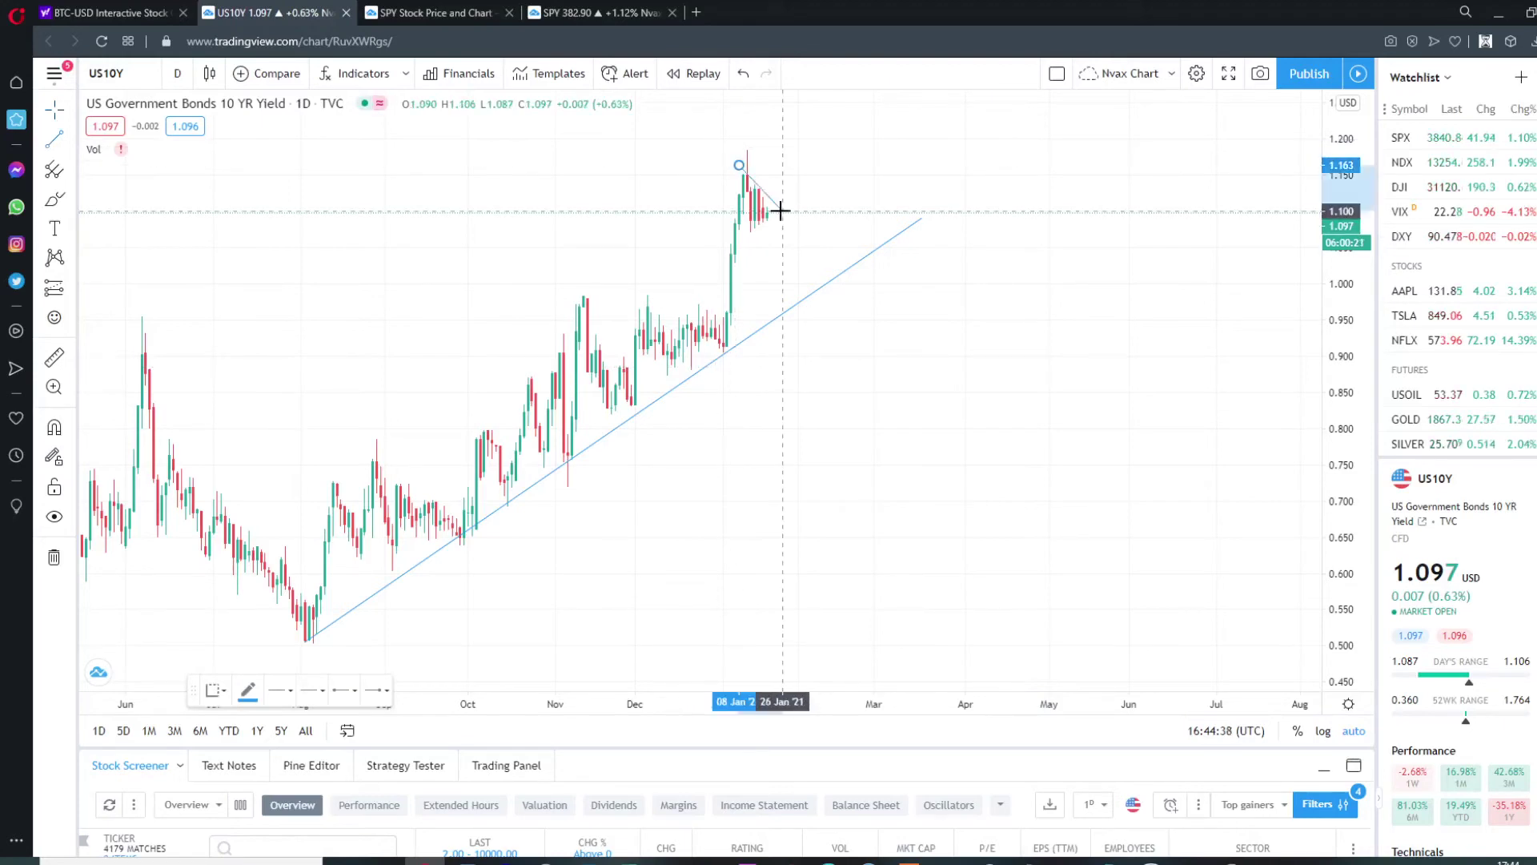
{"action": "left_click", "coordinate": [780, 210]}
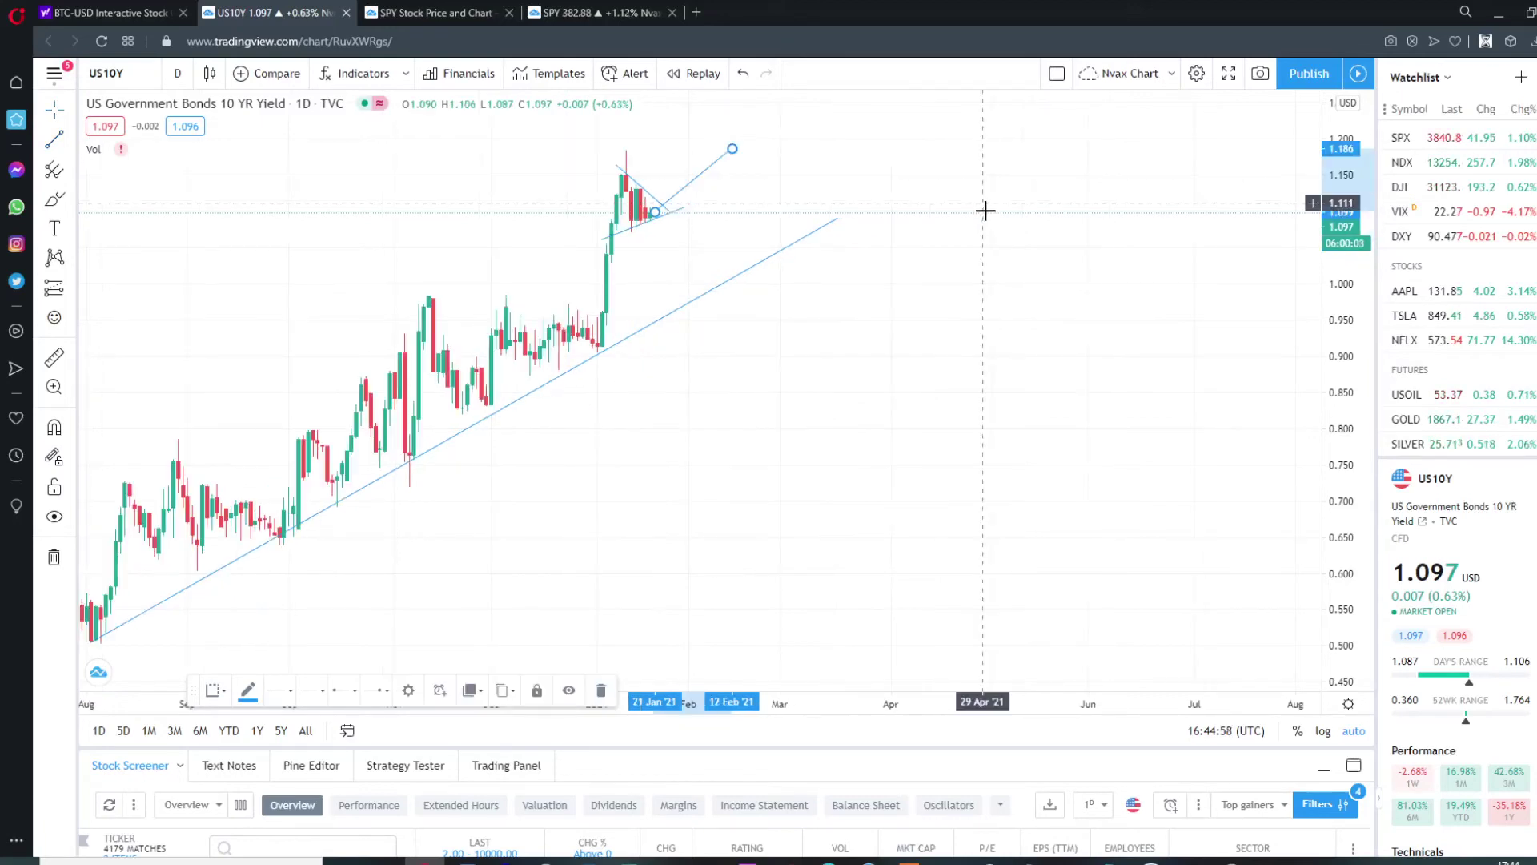
{"action": "left_click_drag", "start_coordinate": [985, 211], "coordinate": [895, 361]}
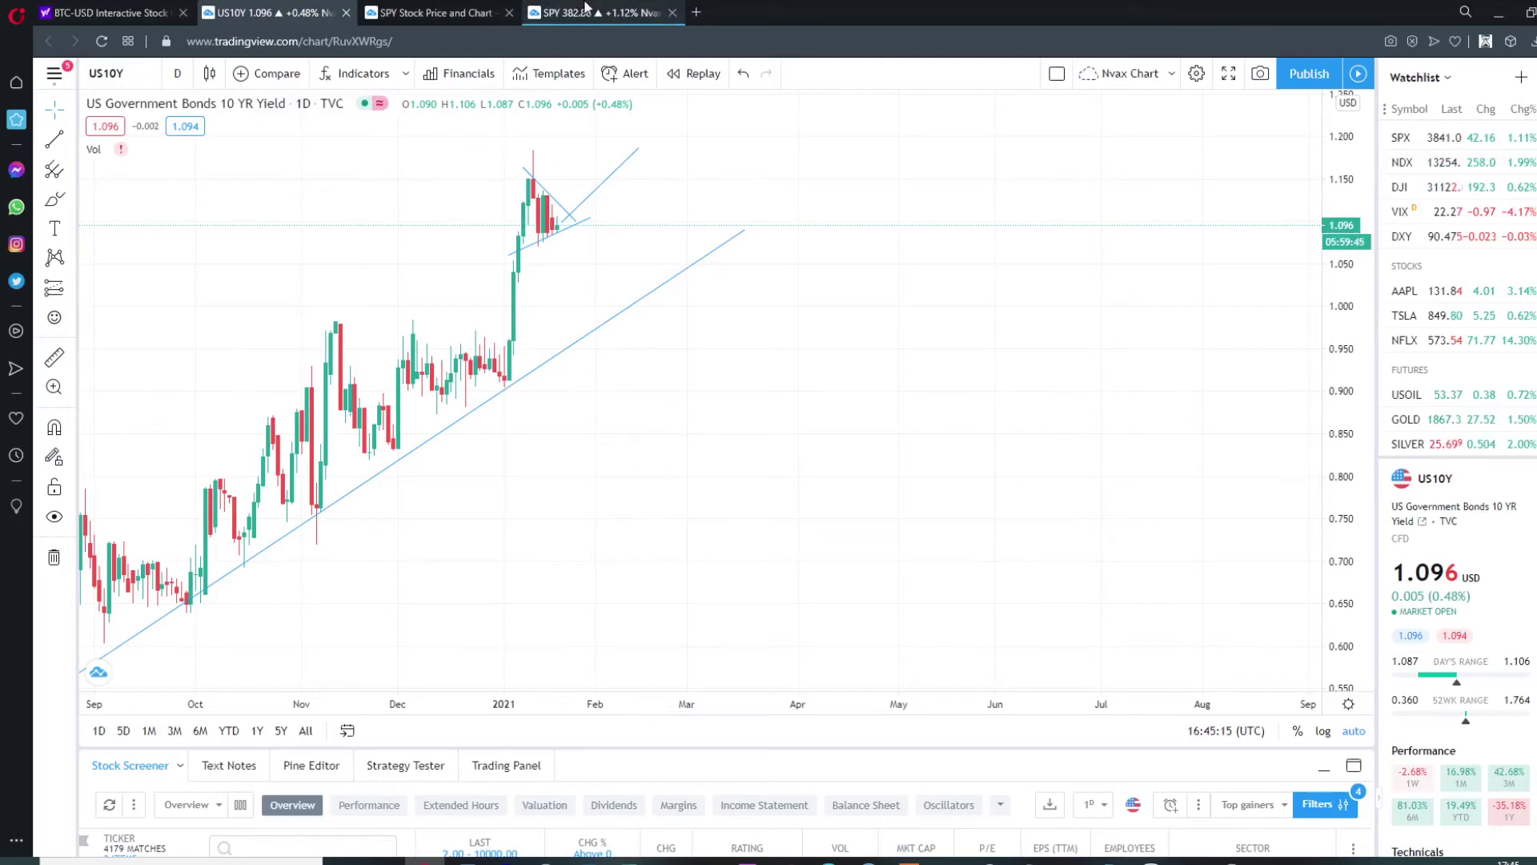
- Switch to the SPY chart and examine its daily price history from 2011 to January 2021, focusing on the 2020 drop and recovery
{"action": "left_click", "coordinate": [585, 10]}
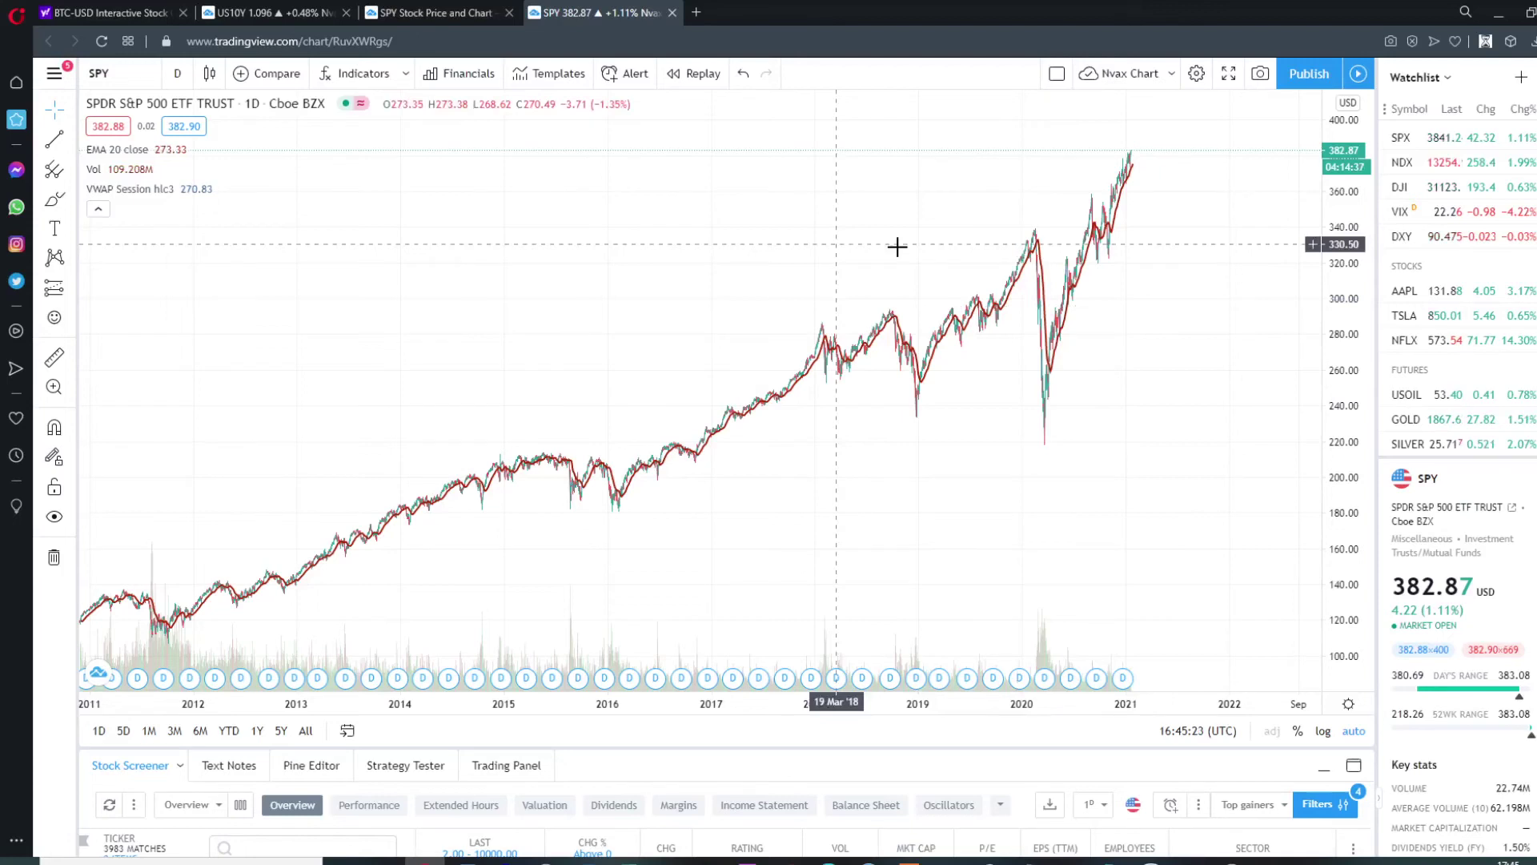
{"action": "left_click_drag", "start_coordinate": [897, 247], "coordinate": [947, 398]}
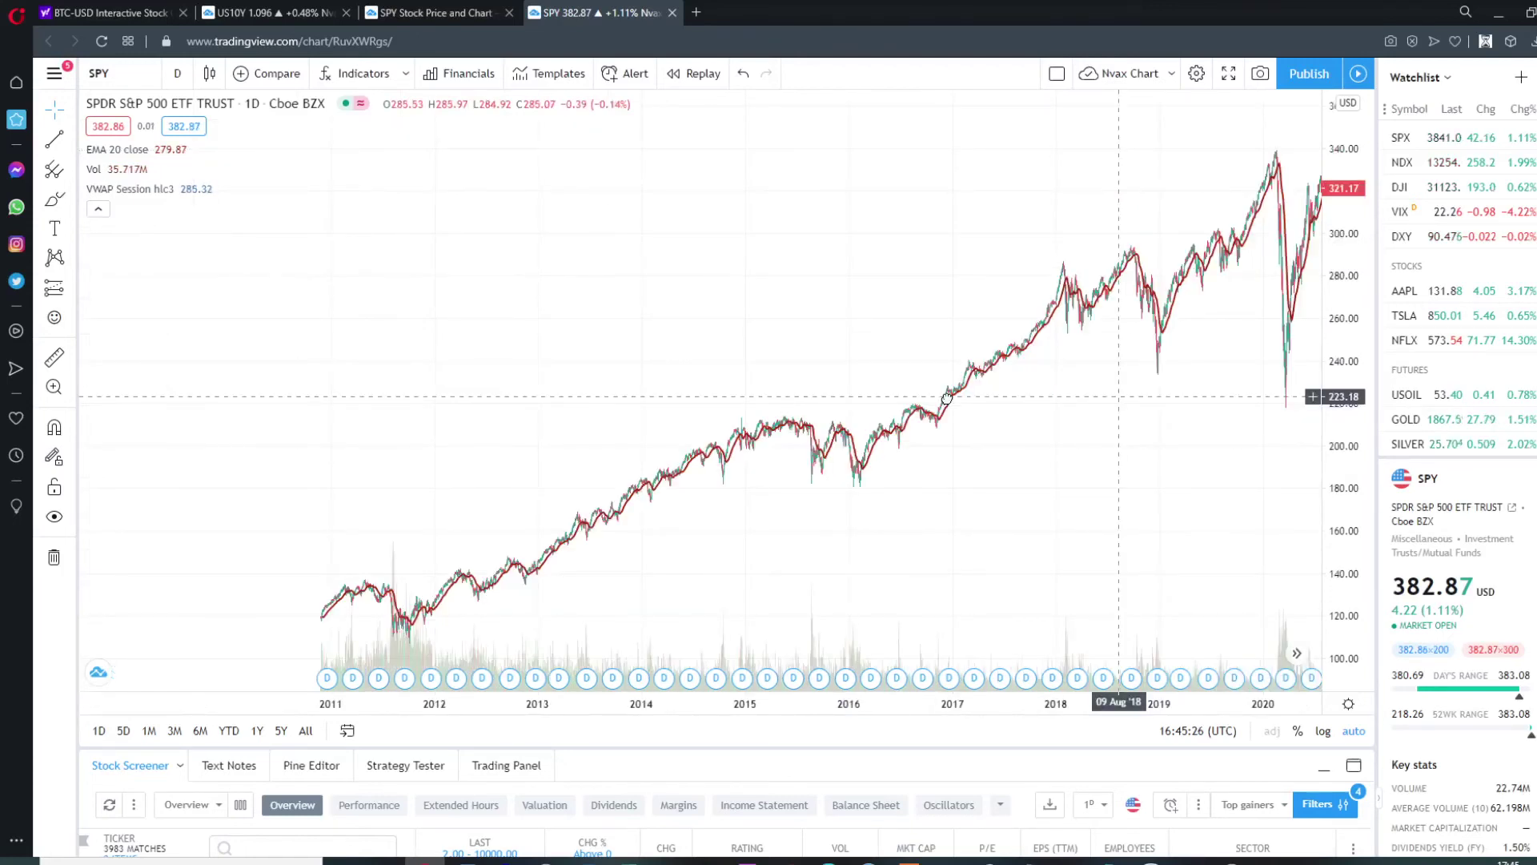
{"action": "left_click_drag", "start_coordinate": [1329, 384], "coordinate": [1125, 379]}
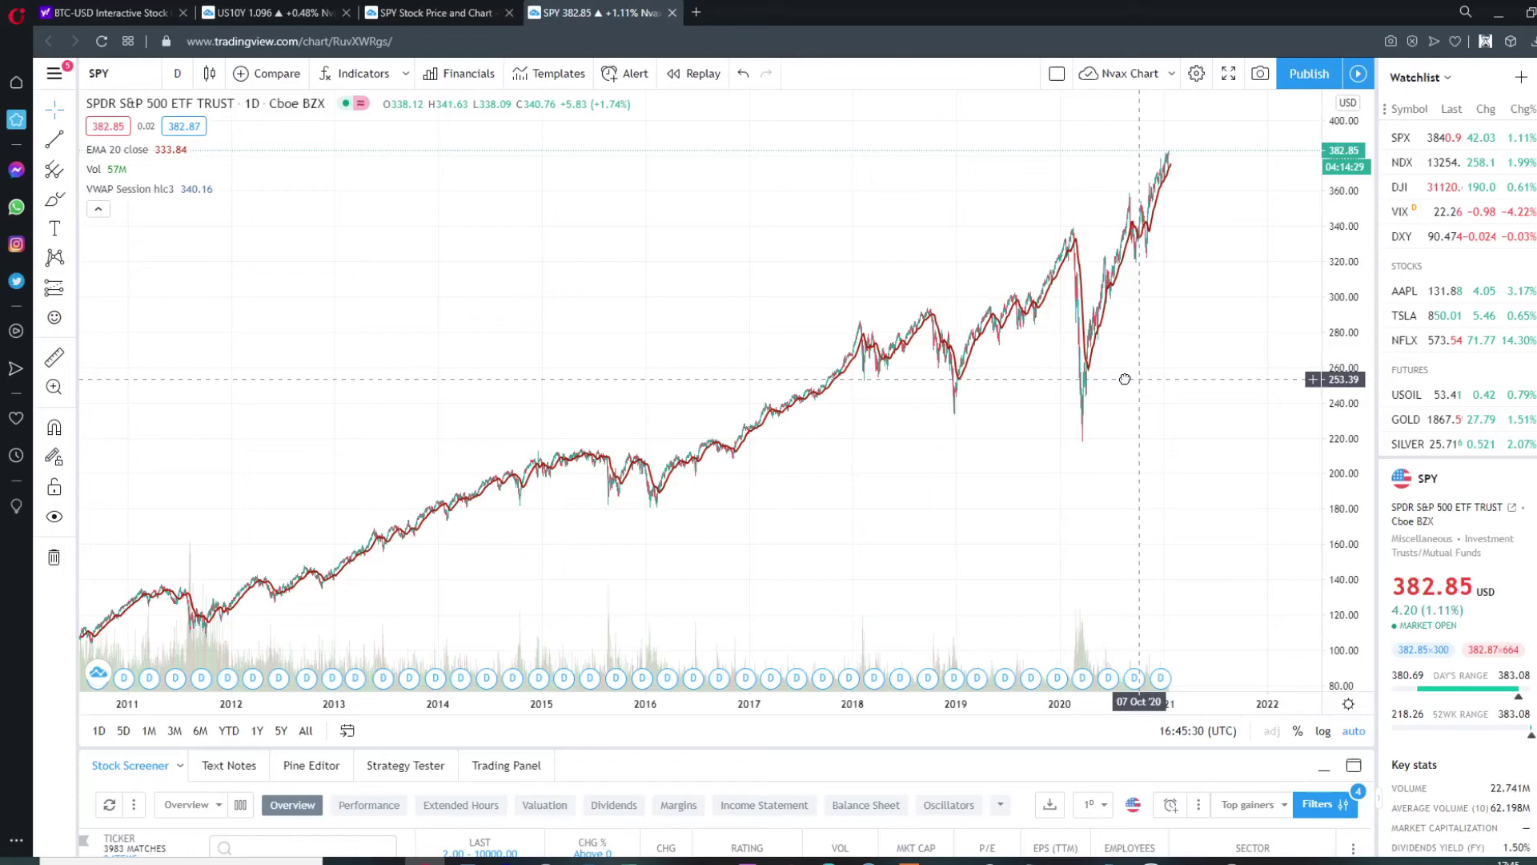
{"action": "left_click_drag", "start_coordinate": [1125, 379], "coordinate": [1079, 357]}
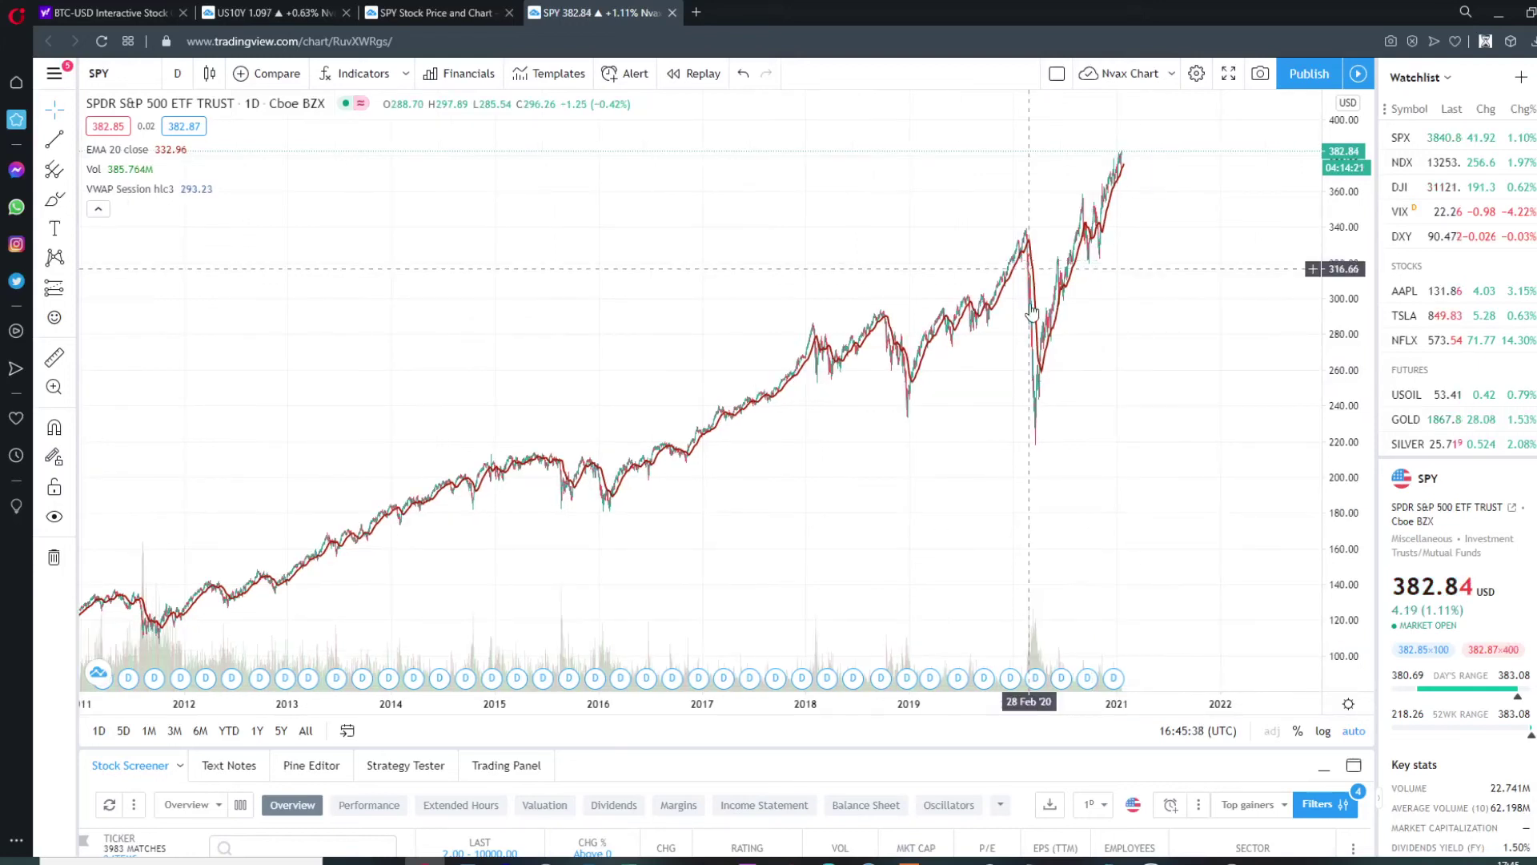
{"action": "scroll", "coordinate": [1033, 312], "scroll_direction": "up", "scroll_amount": 3}
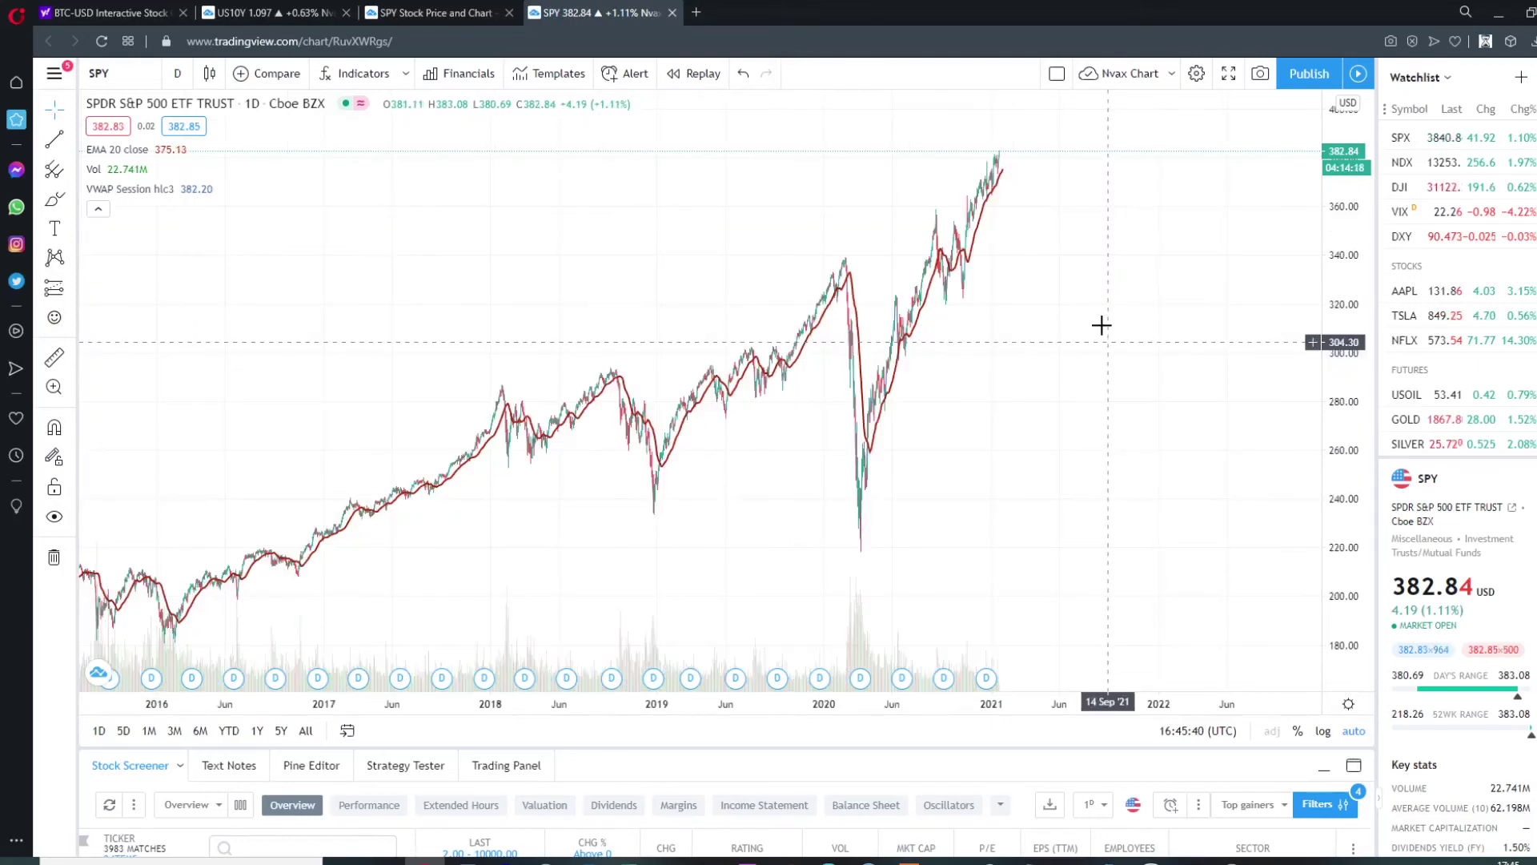
{"action": "left_click_drag", "start_coordinate": [1101, 325], "coordinate": [918, 393]}
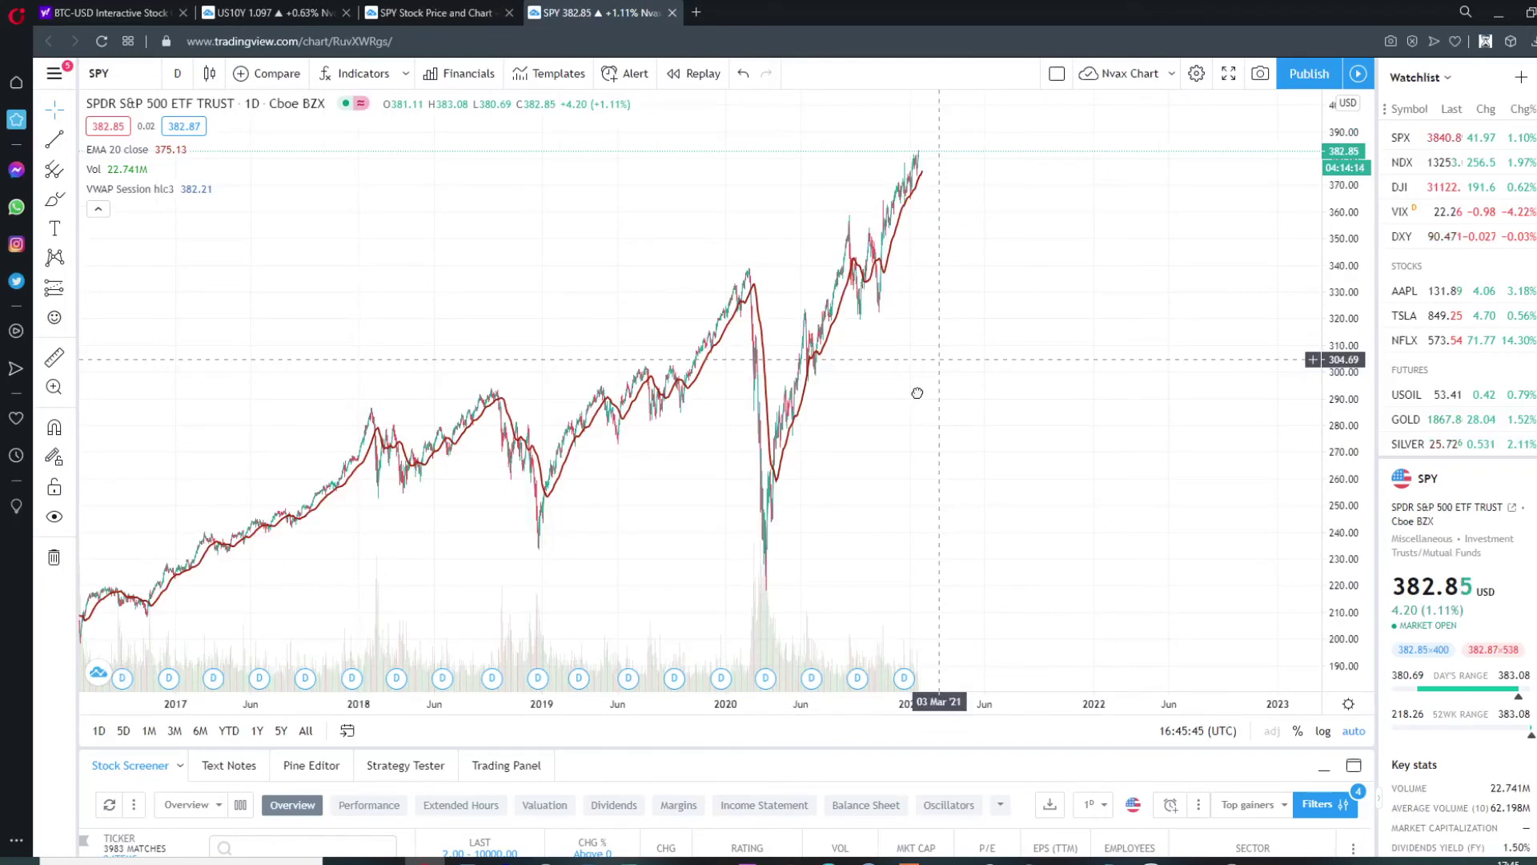
{"action": "scroll", "coordinate": [1054, 314], "scroll_direction": "up", "scroll_amount": 4}
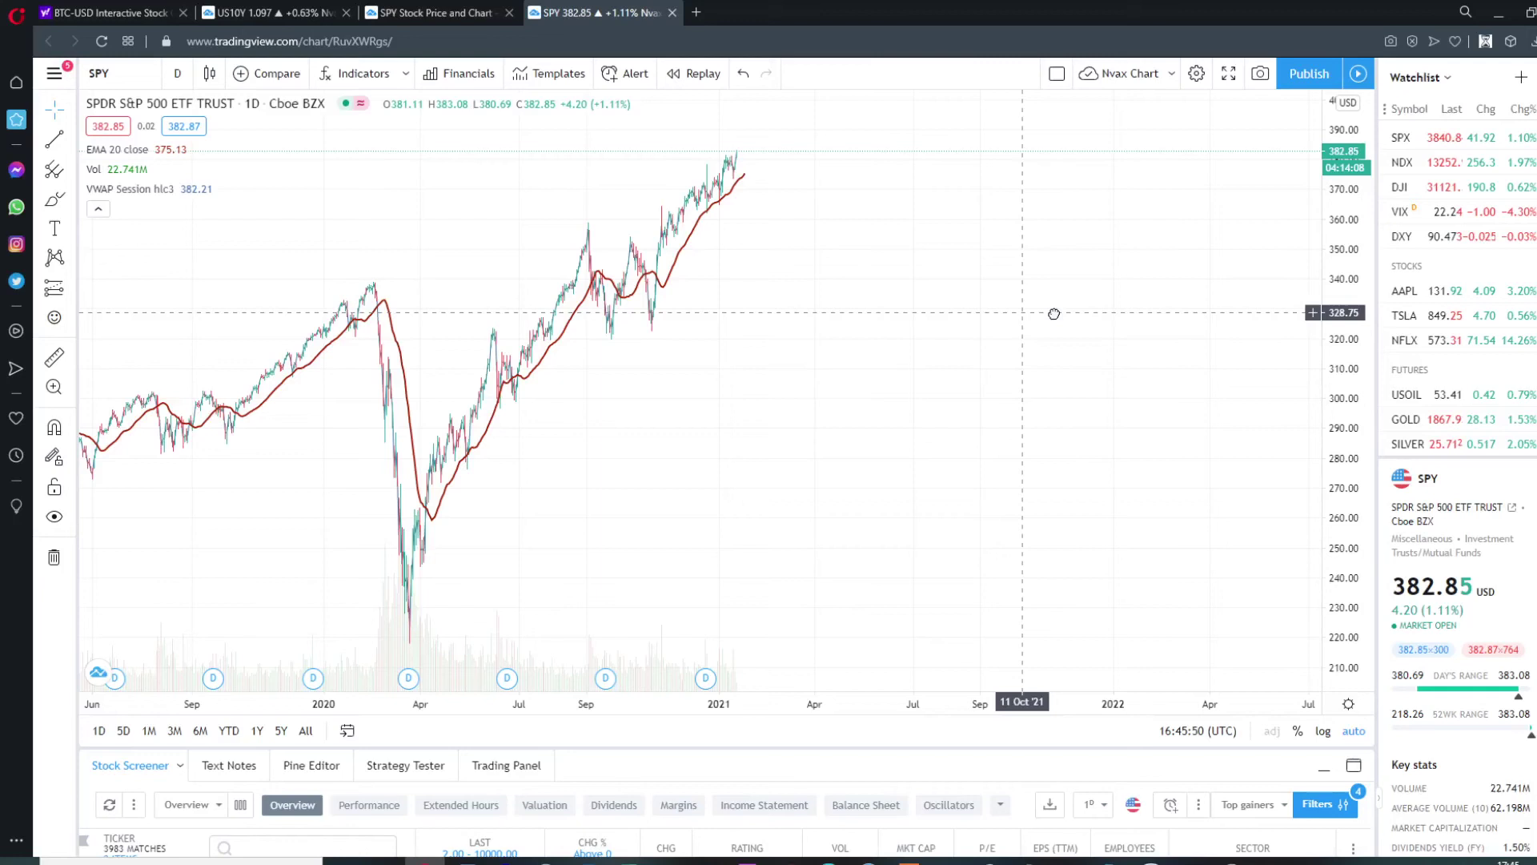
- Brush-mark SPY's September and October 2020 pullback lows and recent lows near the EMA, plus a short descending stroke from about 363 to 360 beyond the latest candles
{"action": "left_click_drag", "start_coordinate": [642, 326], "coordinate": [696, 312]}
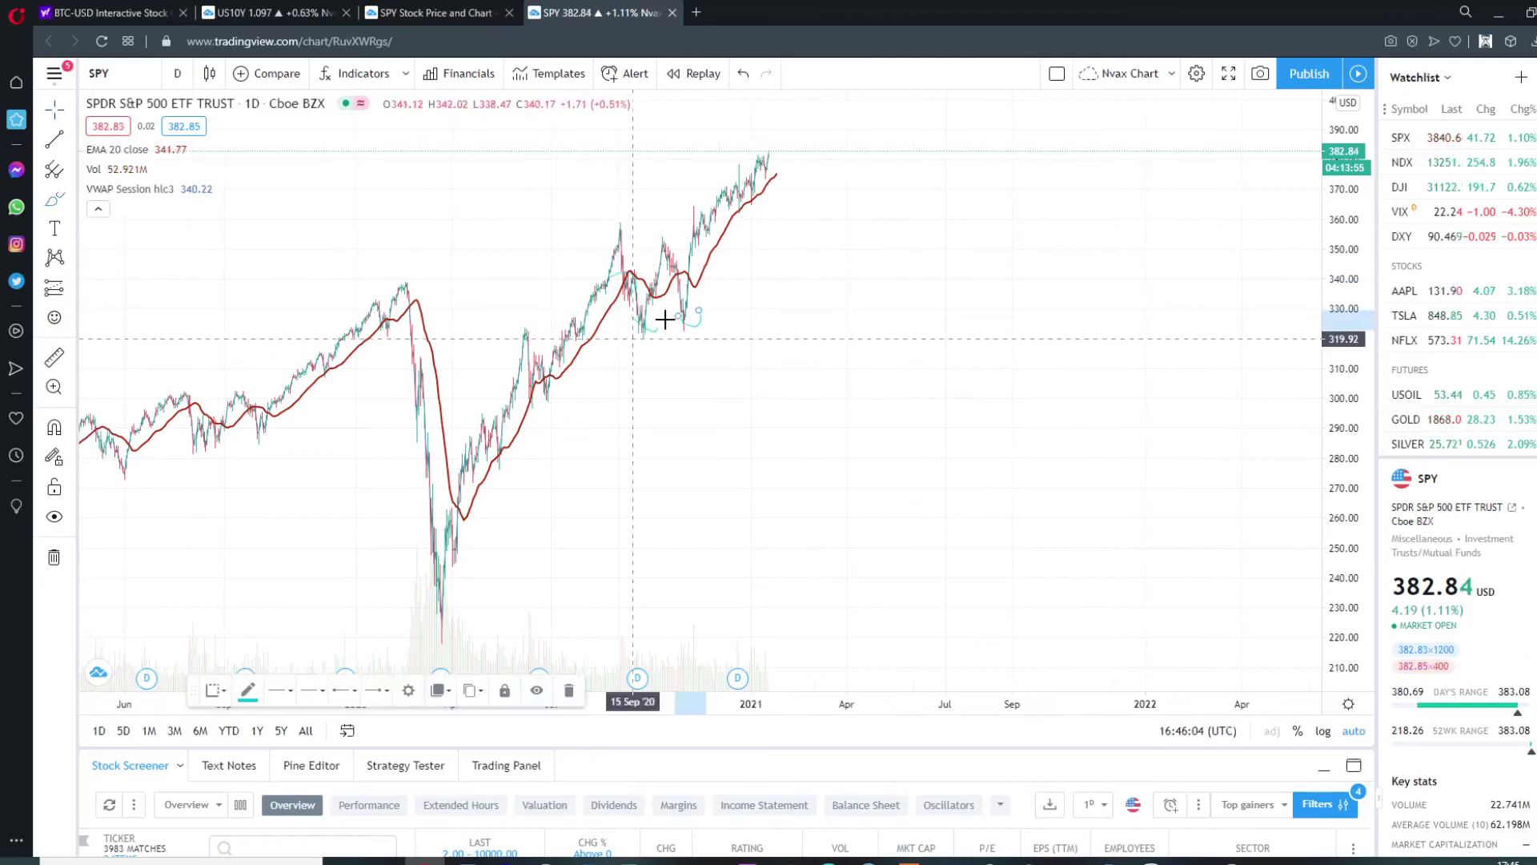
{"action": "scroll", "coordinate": [547, 231], "scroll_direction": "up", "scroll_amount": 3}
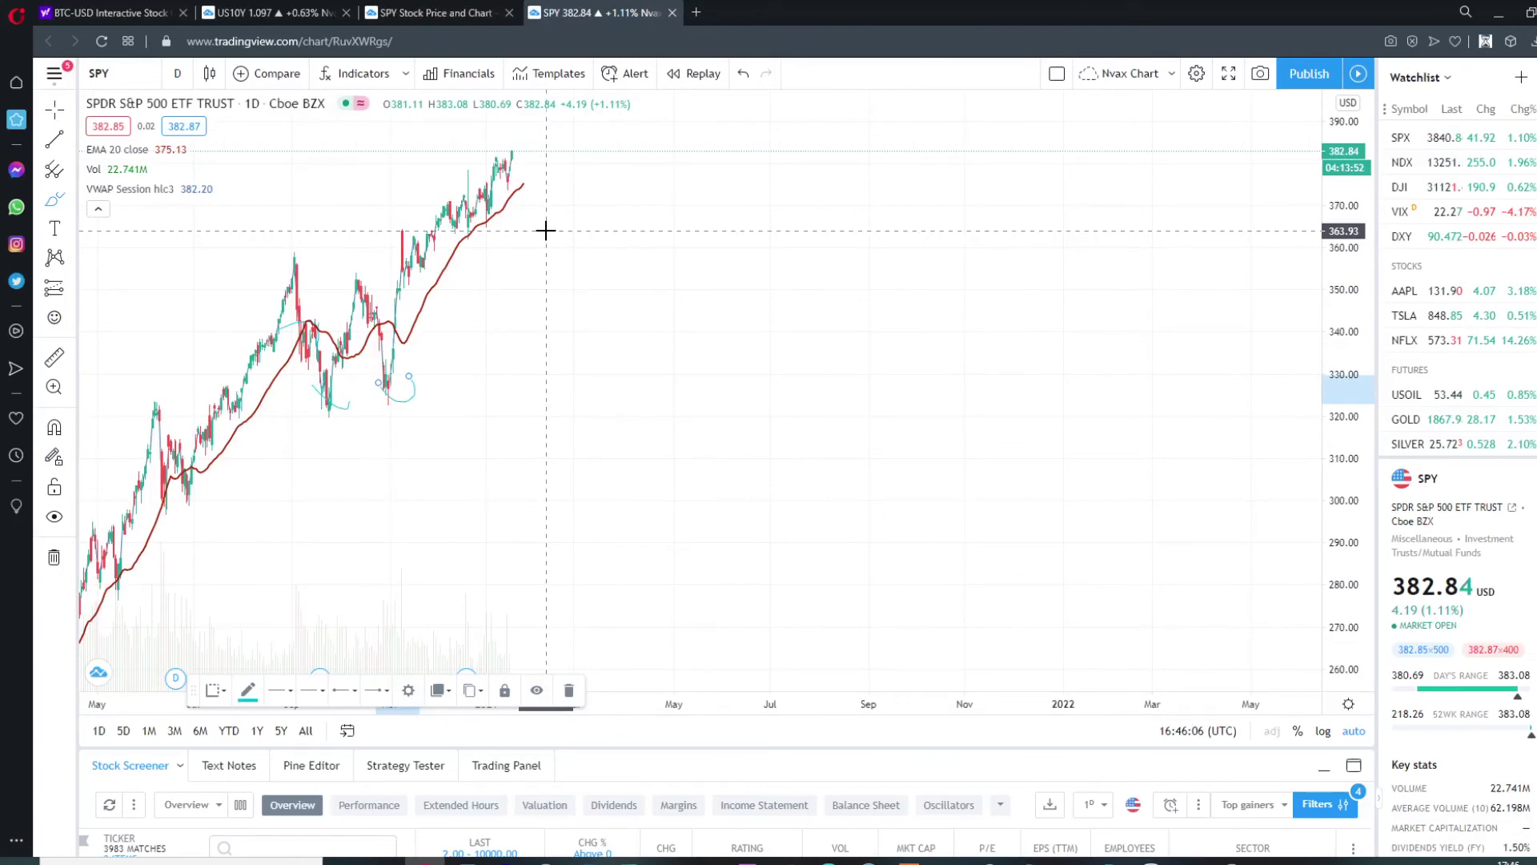
{"action": "left_click_drag", "start_coordinate": [557, 234], "coordinate": [626, 248]}
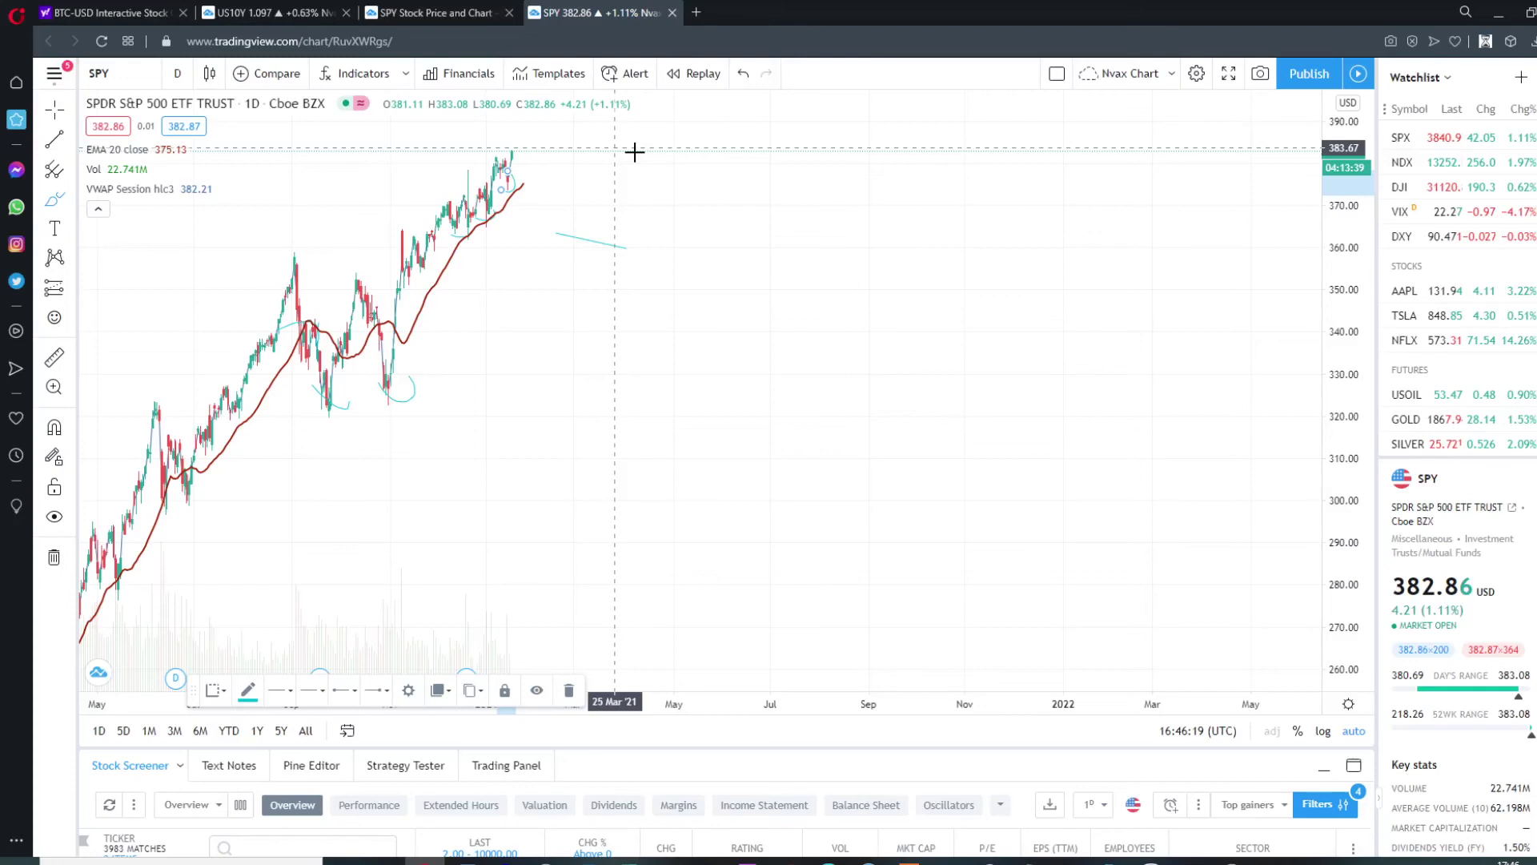
- Return to the SPY symbol page, search for BTCUSD and open its full daily BITBAY chart
{"action": "key", "text": "ctrl+shift+Tab"}
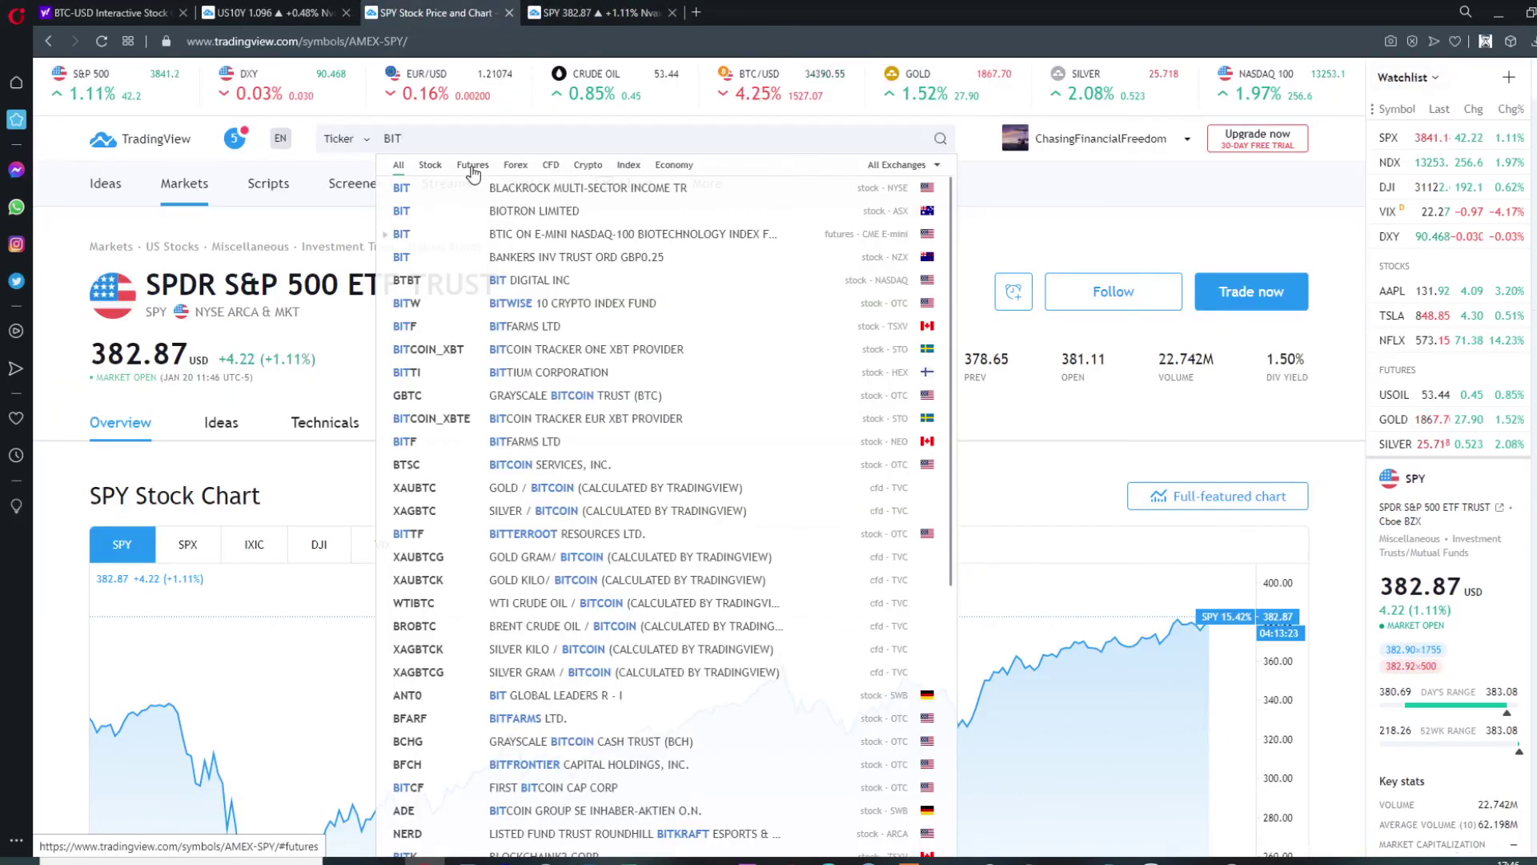
{"action": "type", "text": ".USD"}
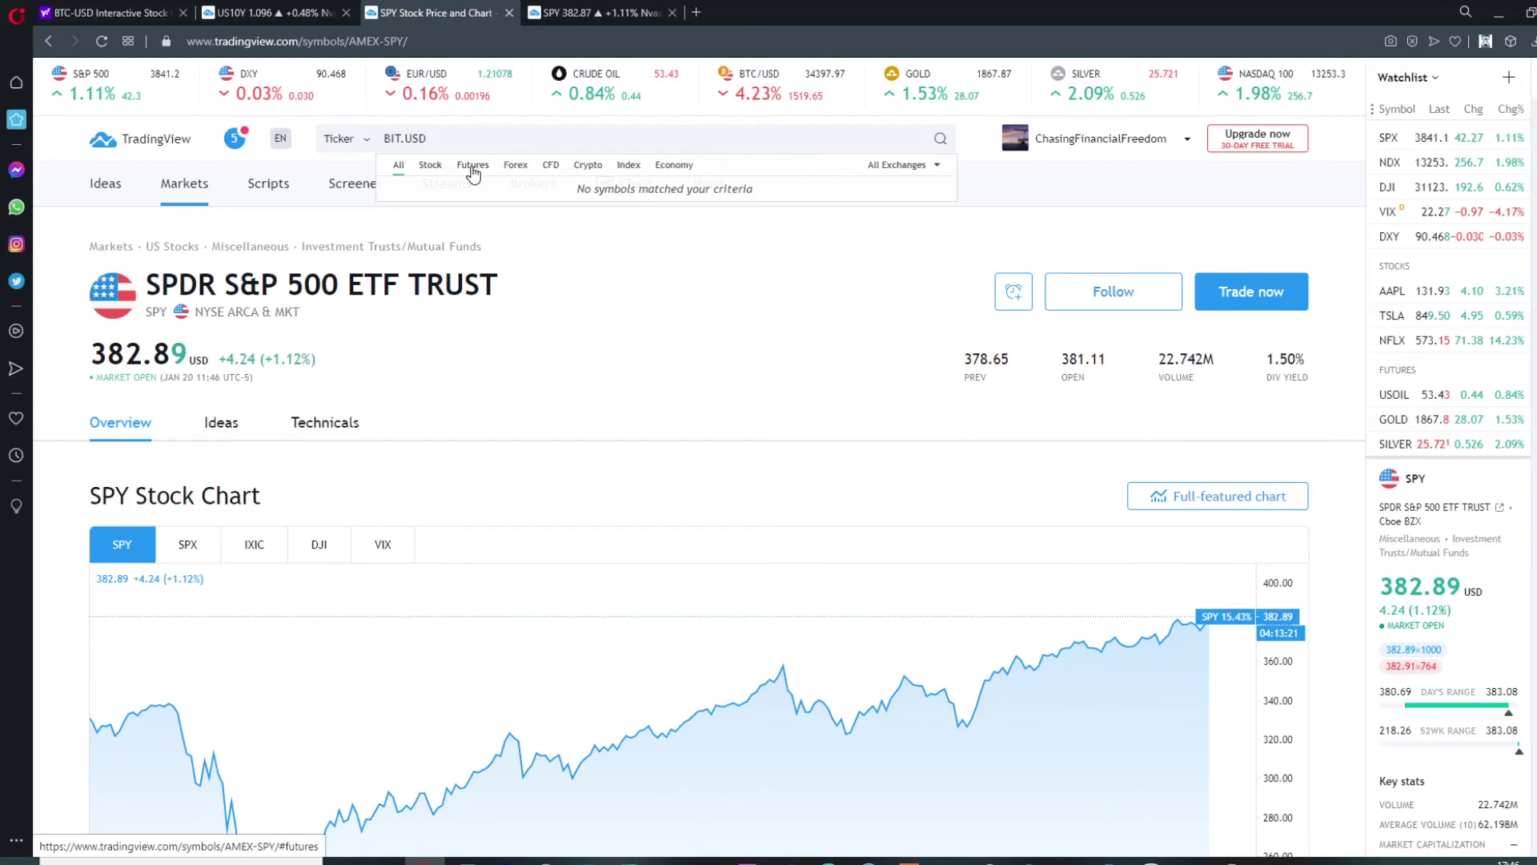
{"action": "key", "text": "ctrl+a"}
{"action": "type", "text": "B"}
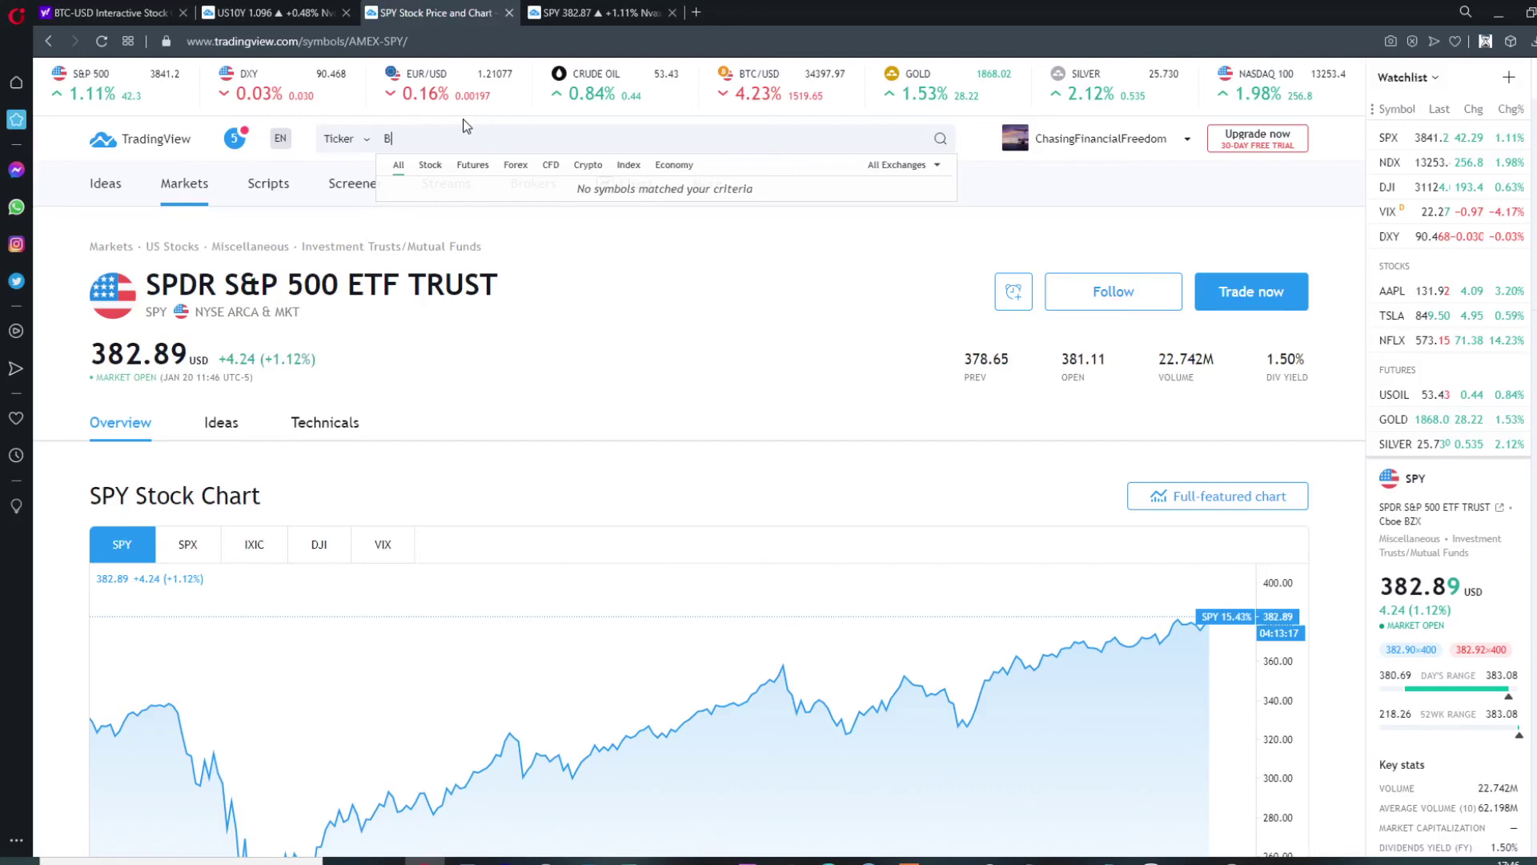
{"action": "type", "text": "TCUSD"}
{"action": "key", "text": "Return"}
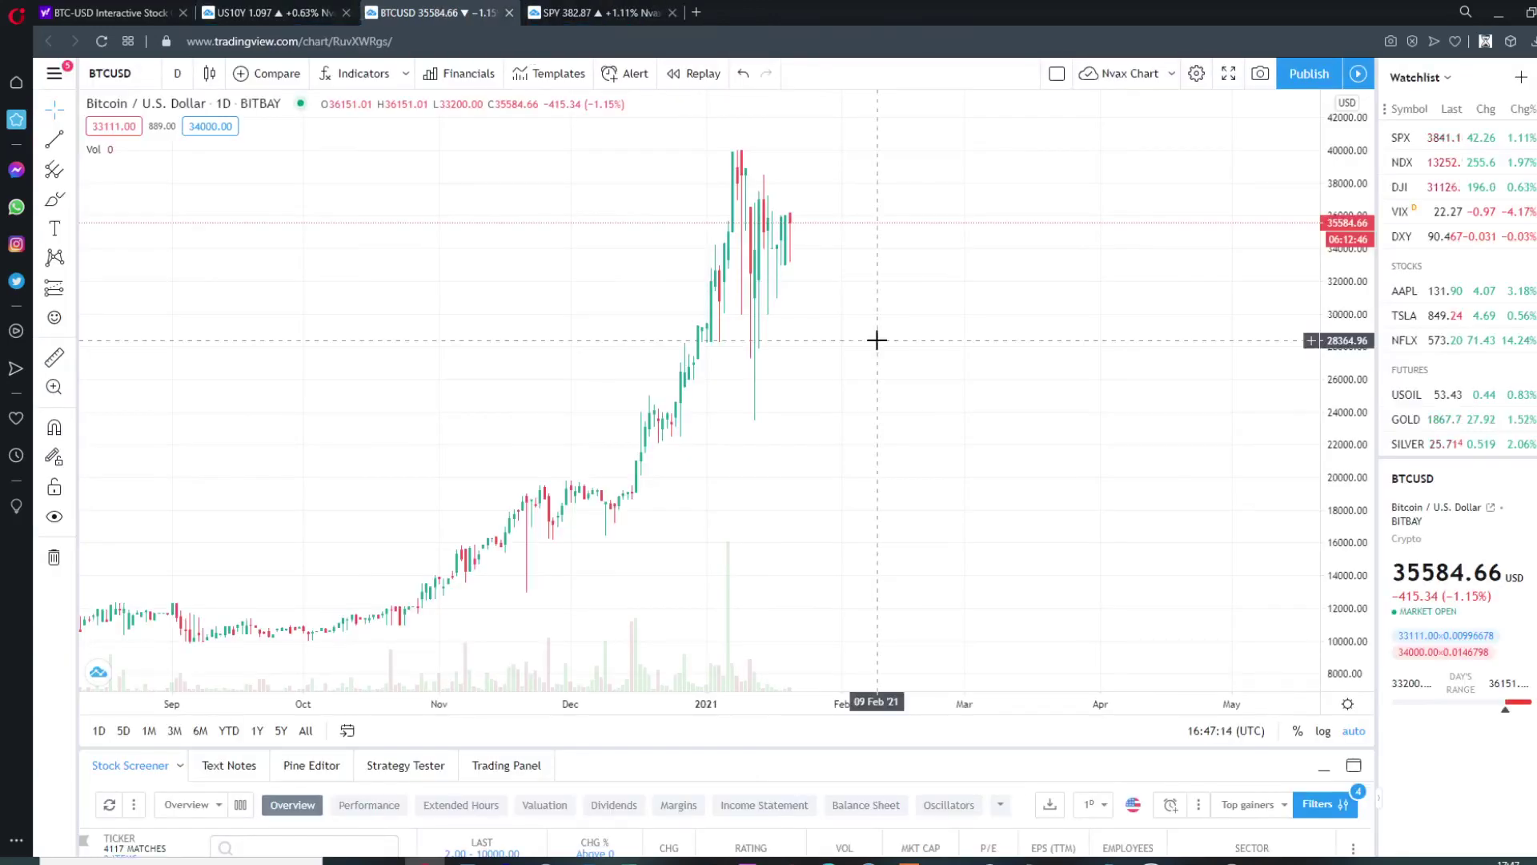
- Draw a rising BTCUSD trend line from about 27,892 on January 2, 2021 and a descending one from about 39,955 to 34,217 on January 28
{"action": "scroll", "coordinate": [857, 348], "scroll_direction": "up", "scroll_amount": 5}
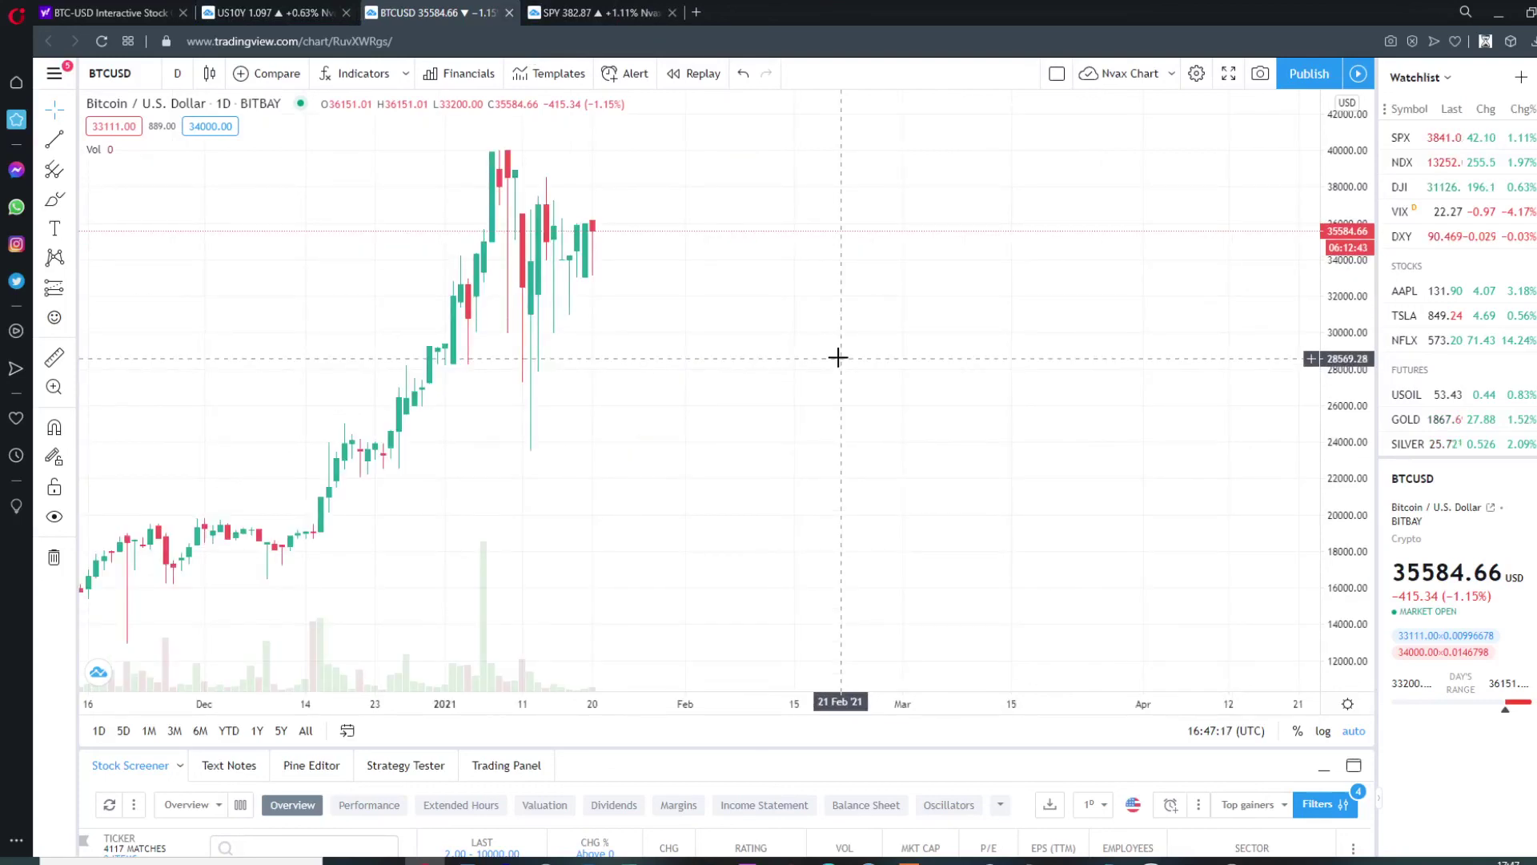
{"action": "key", "text": "alt+t"}
{"action": "left_click_drag", "start_coordinate": [453, 371], "coordinate": [617, 257]}
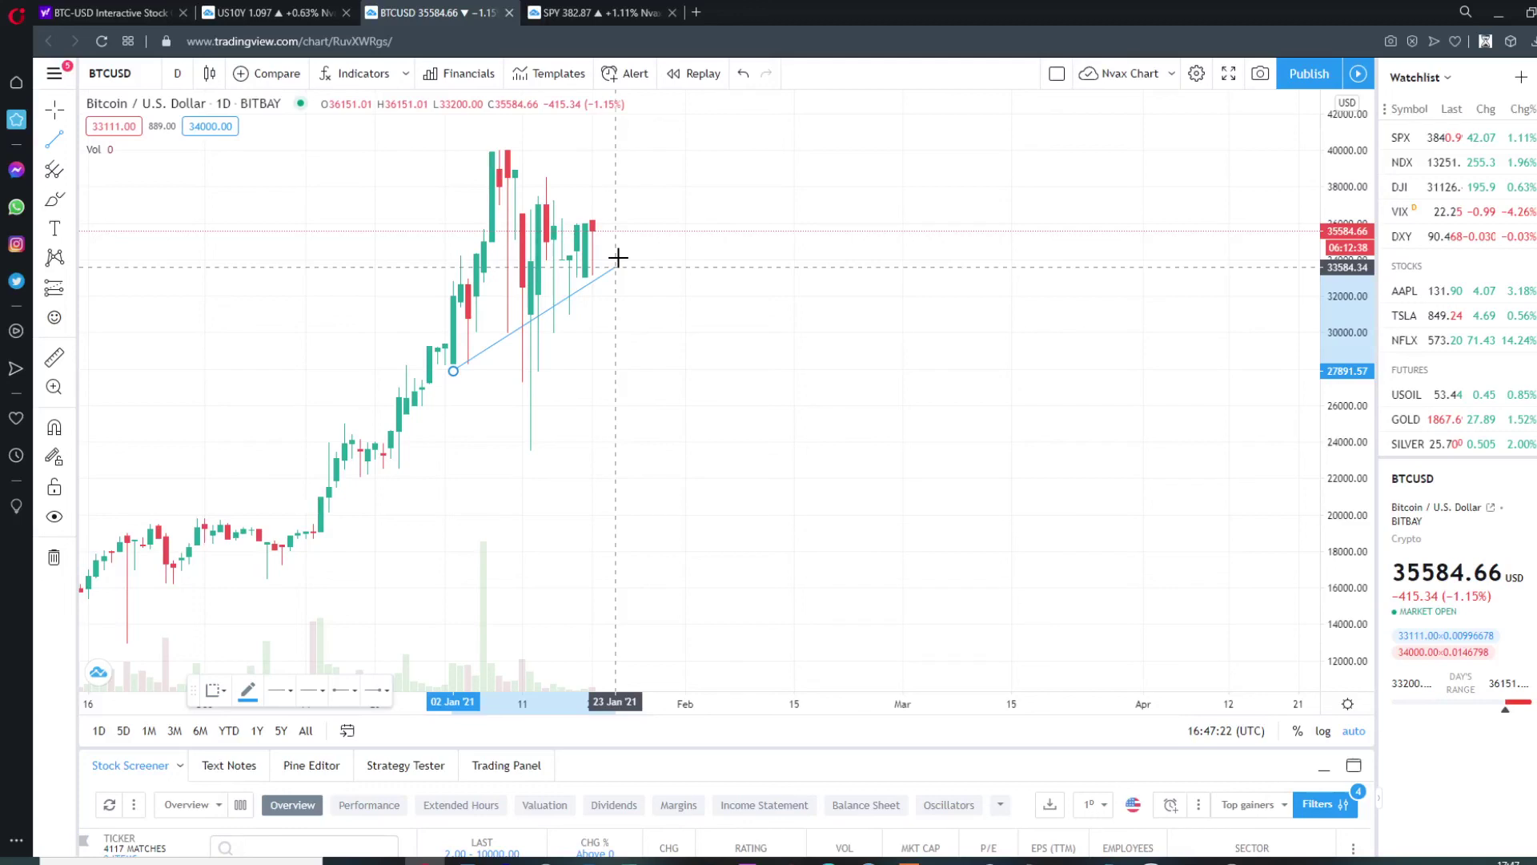
{"action": "left_click", "coordinate": [618, 257]}
{"action": "left_click", "coordinate": [508, 150]}
{"action": "left_click", "coordinate": [655, 255]}
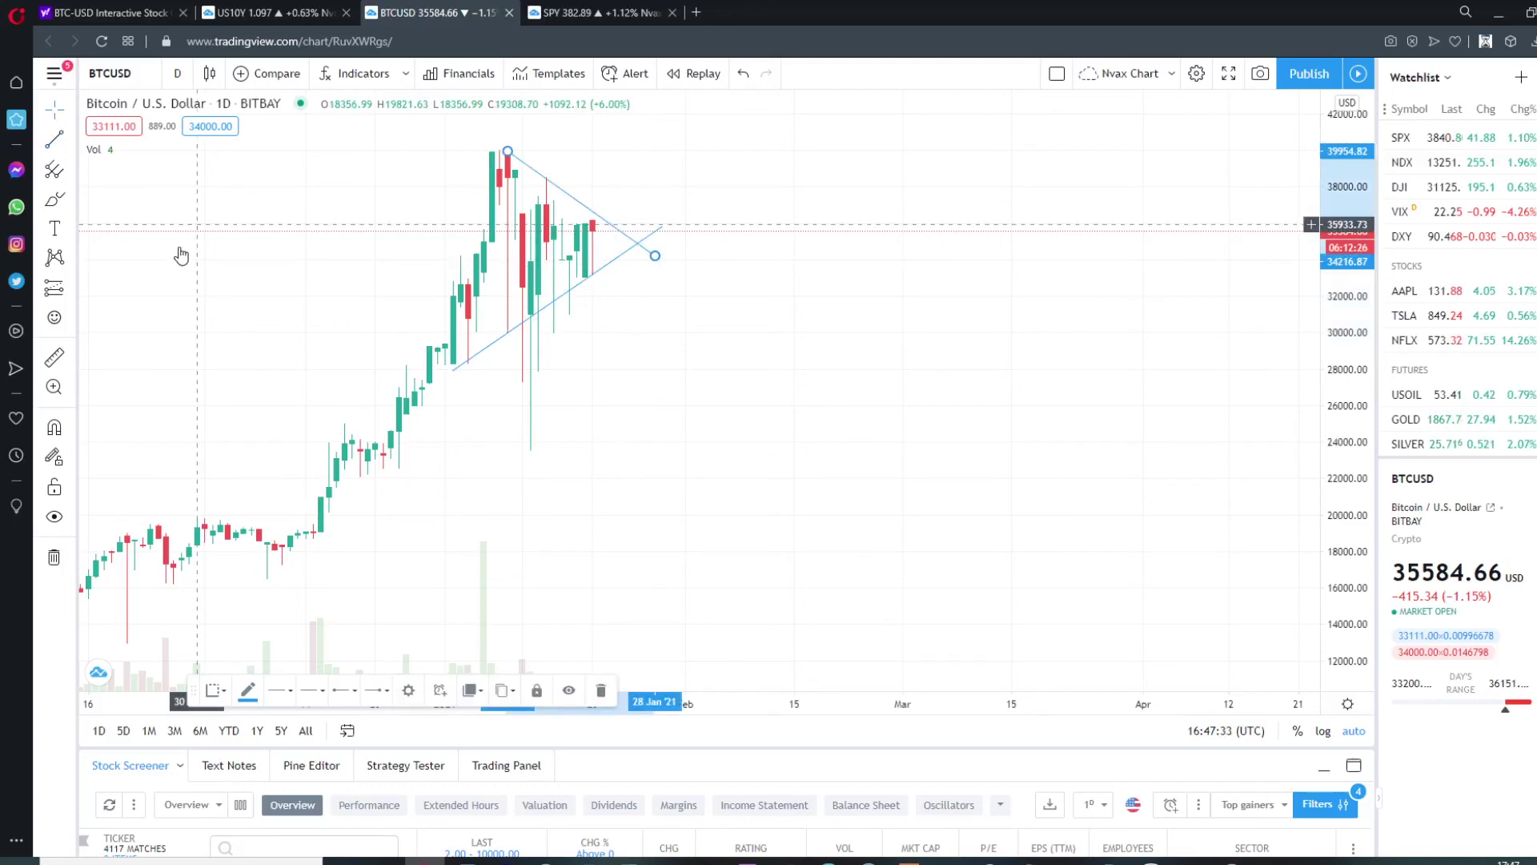